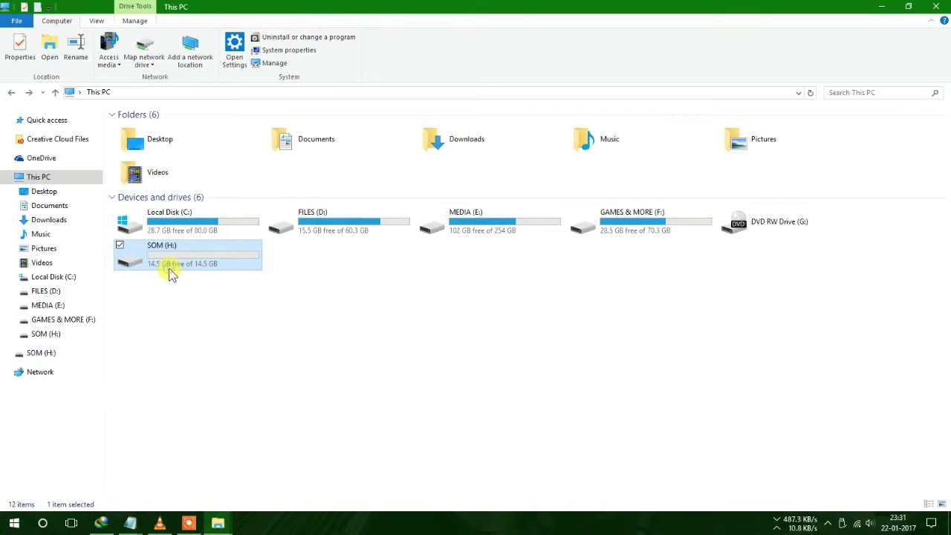
# Open the H: USB drive and select the autorun.inf file
pyautogui.doubleClick(171, 273)
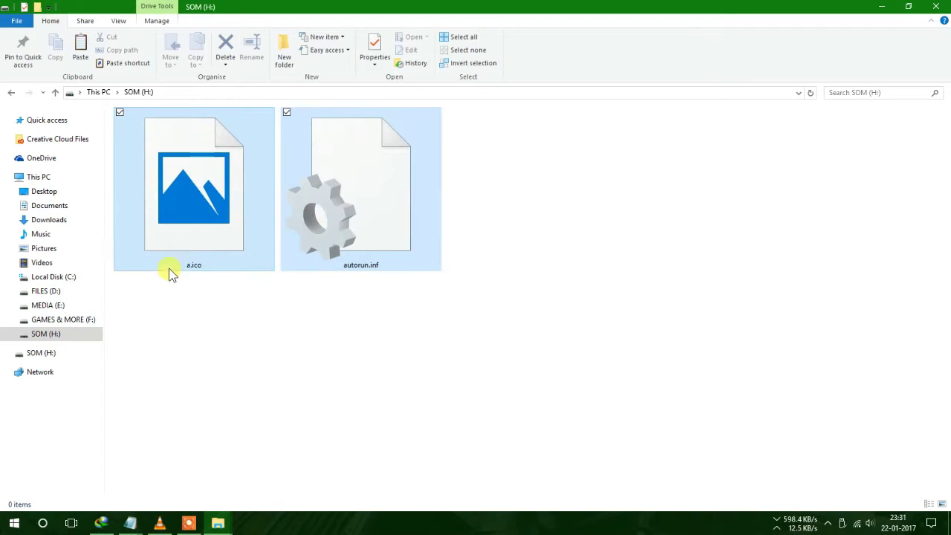
pyautogui.click(455, 236)
pyautogui.click(397, 187)
pyautogui.rightClick(398, 186)
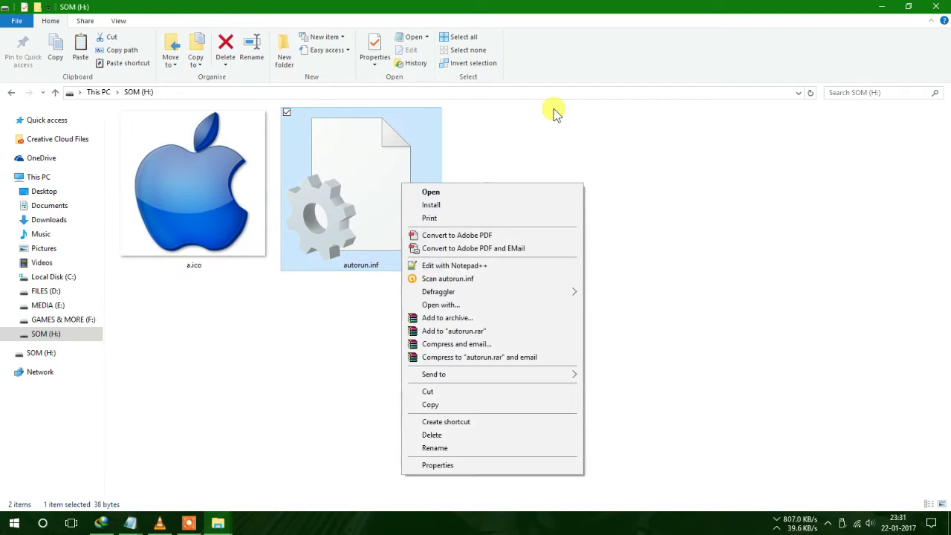
pyautogui.click(553, 110)
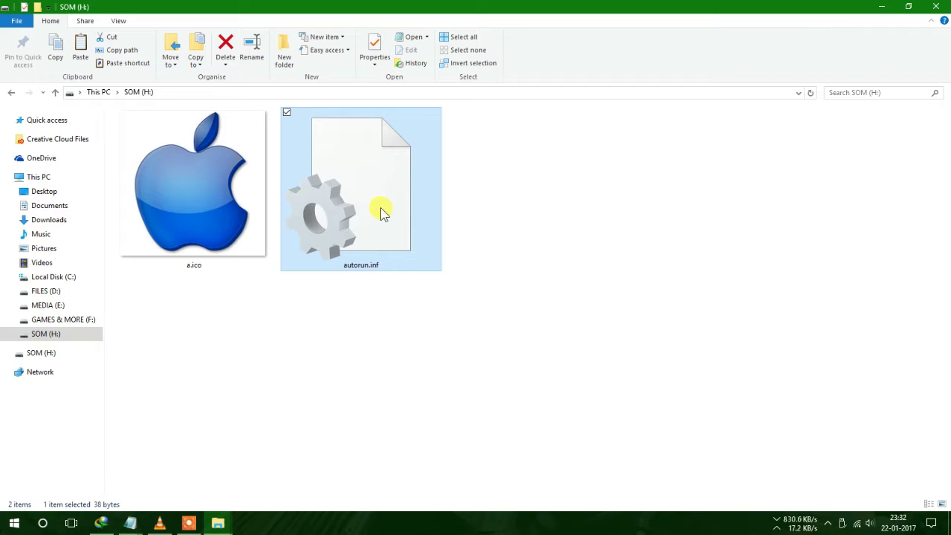
# Create a blank text document on the H: drive, keeping the suggested name, and remove it again
pyautogui.rightClick(540, 205)
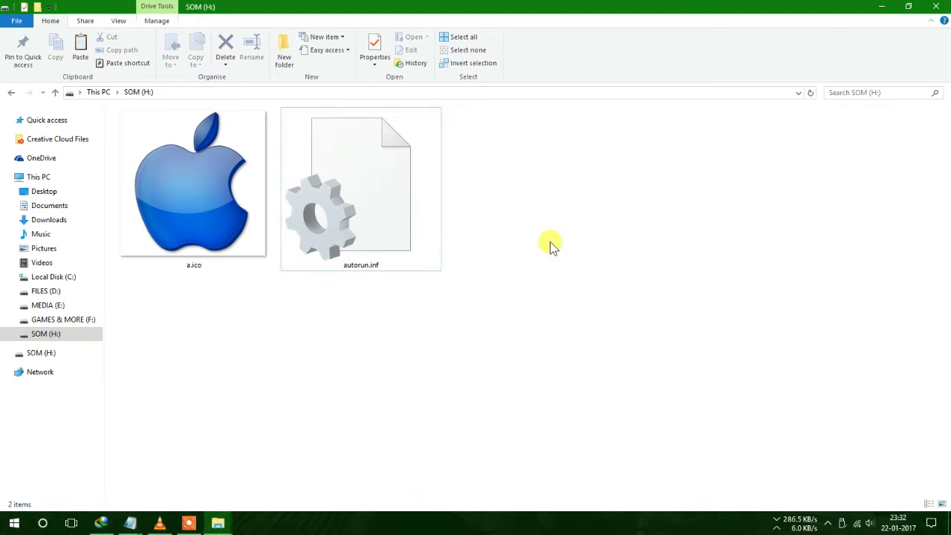
pyautogui.moveTo(597, 349)
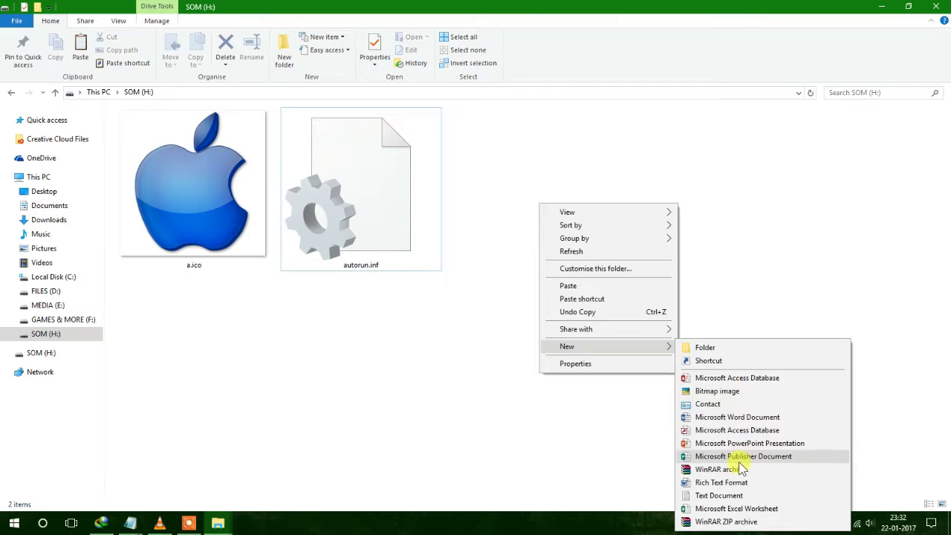
pyautogui.click(730, 495)
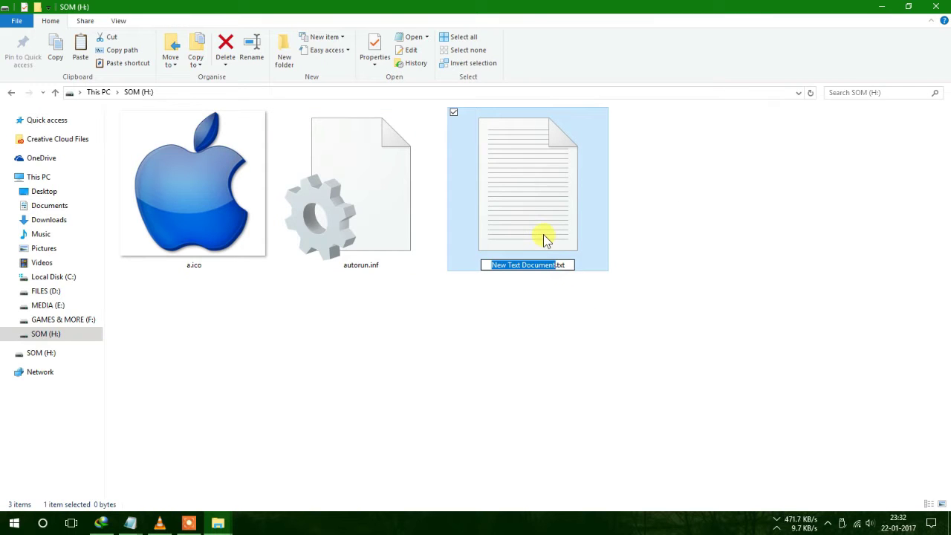
pyautogui.press('Return')
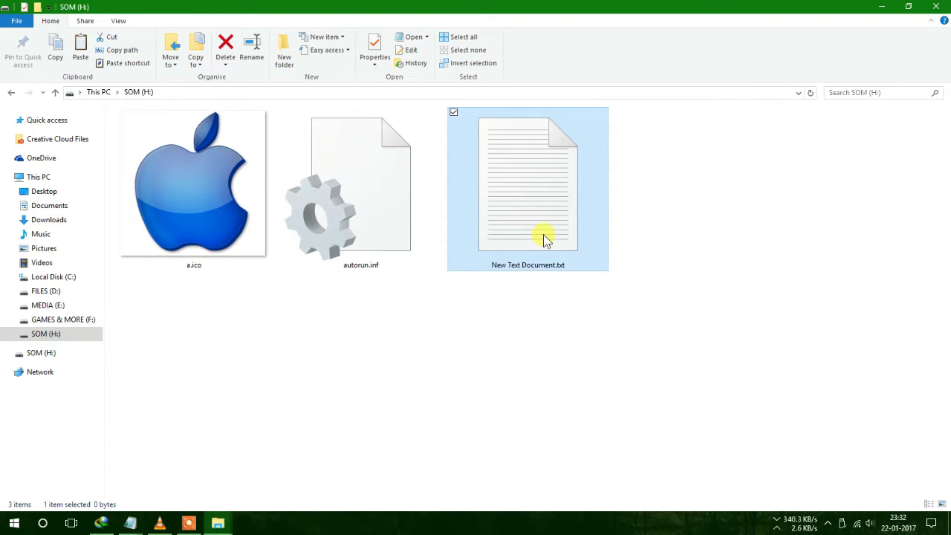
pyautogui.hotkey('alt', 'F4')
# Open autorun.inf in Notepad++, examine its [AutoRun], label and ICON lines, and close the editor
pyautogui.rightClick(370, 141)
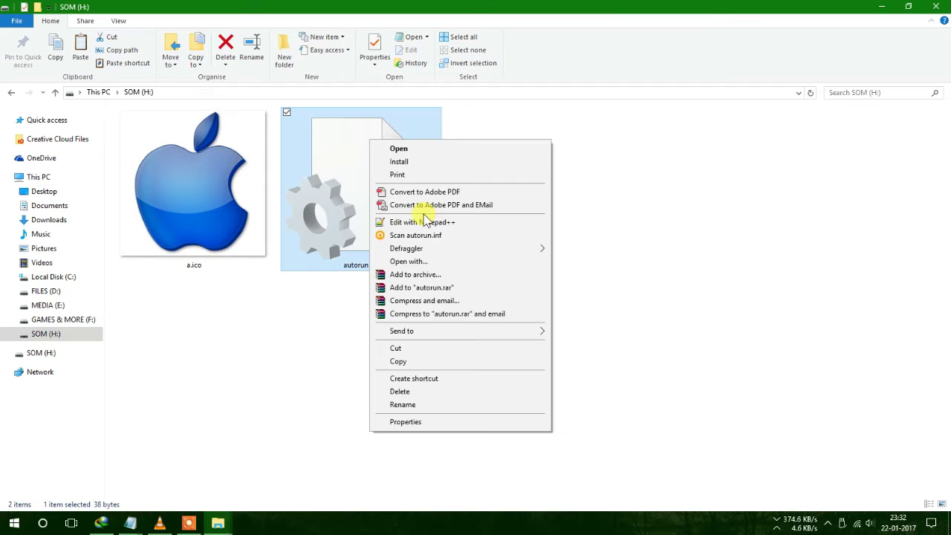
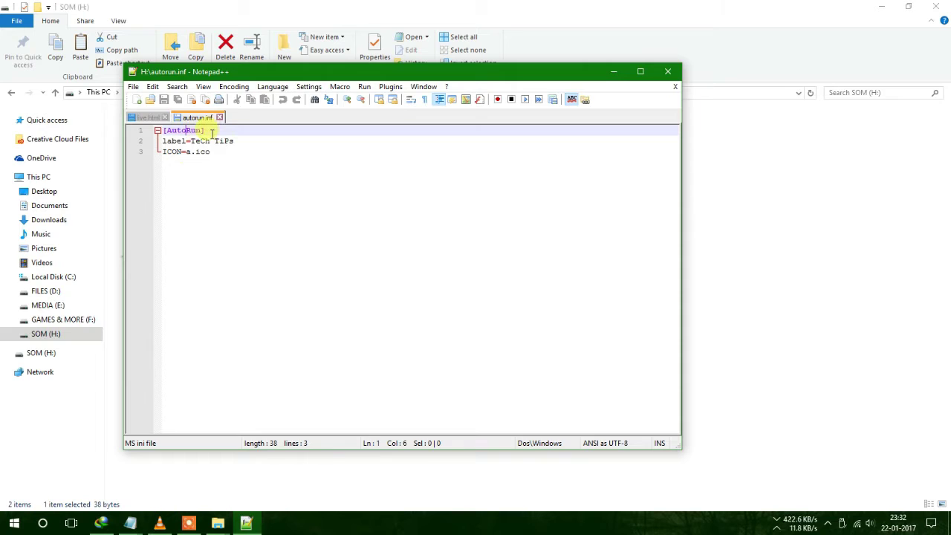
pyautogui.moveTo(186, 131); pyautogui.dragTo(192, 131)
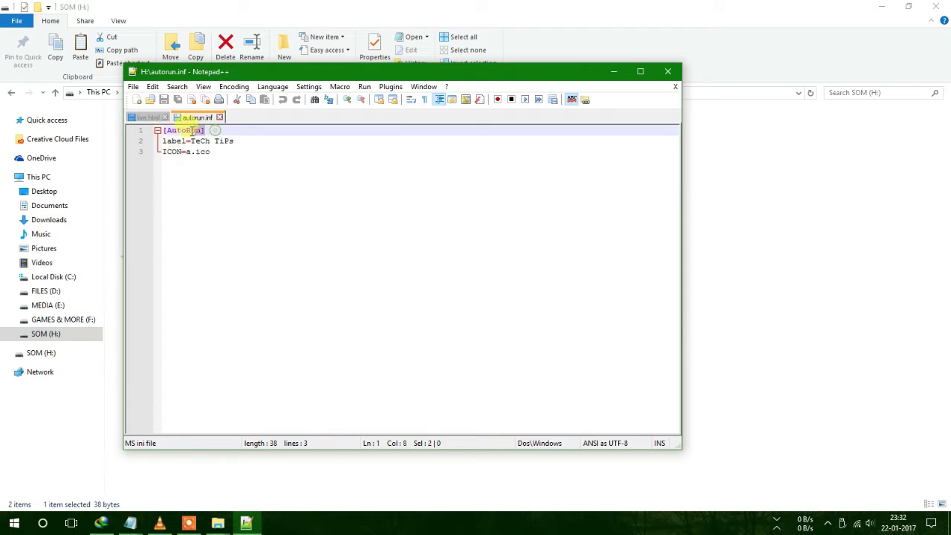
pyautogui.click(275, 171)
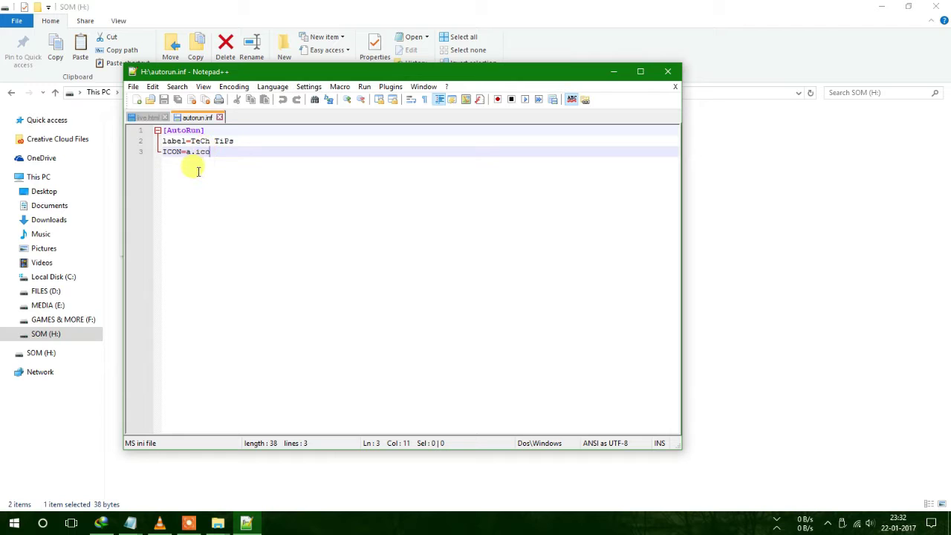
pyautogui.click(668, 72)
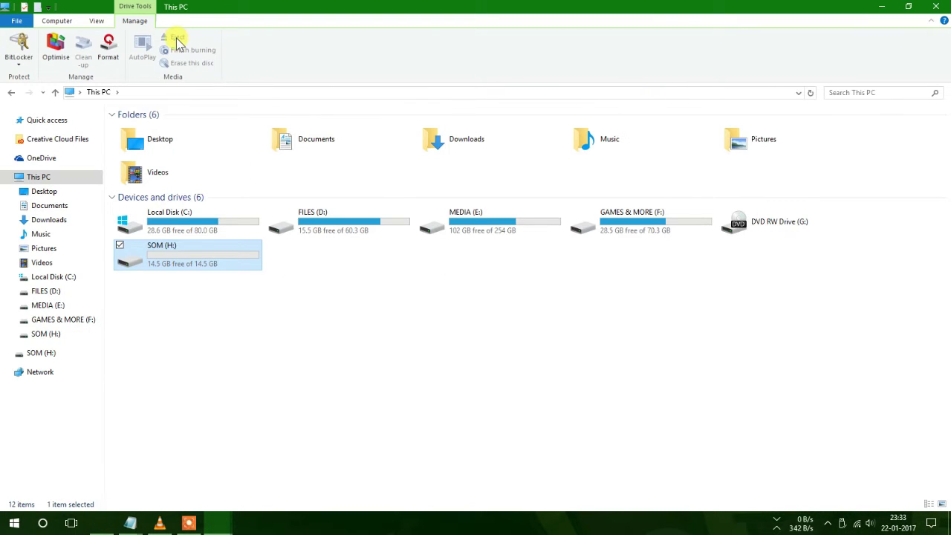
# Eject the H: USB drive, reconnect it, and select it in This PC
pyautogui.click(177, 39)
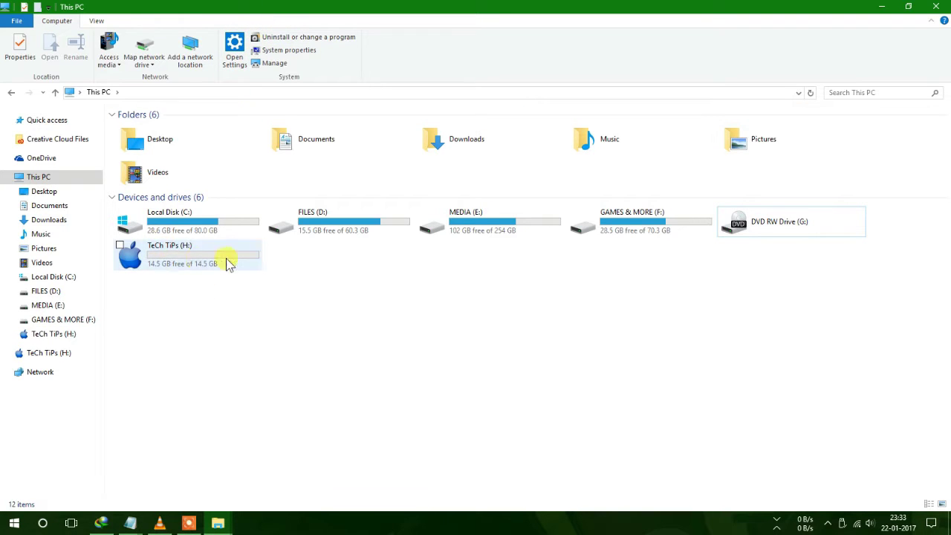
pyautogui.click(211, 257)
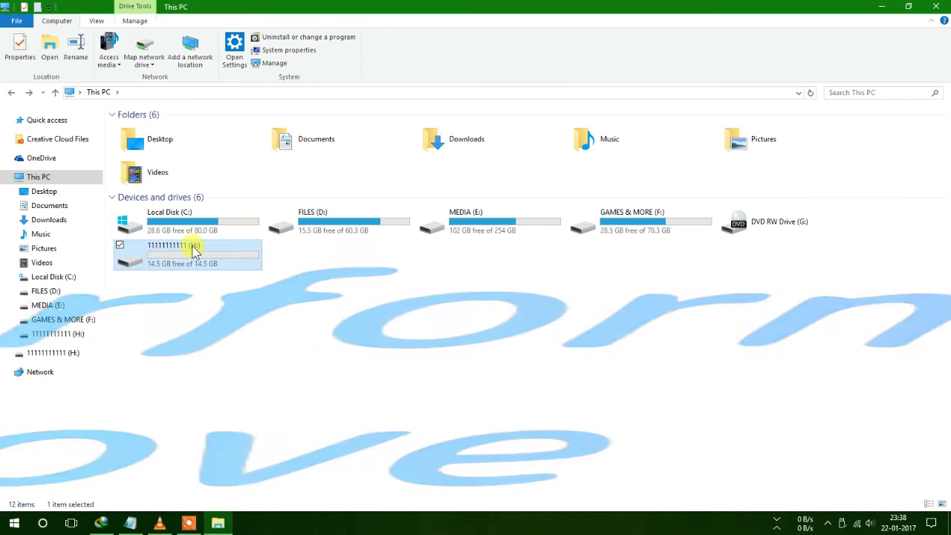
# Open the H: drive's hardware properties and bring up the changeable settings of the SanDisk Cruzer Blade USB Device
pyautogui.rightClick(193, 250)
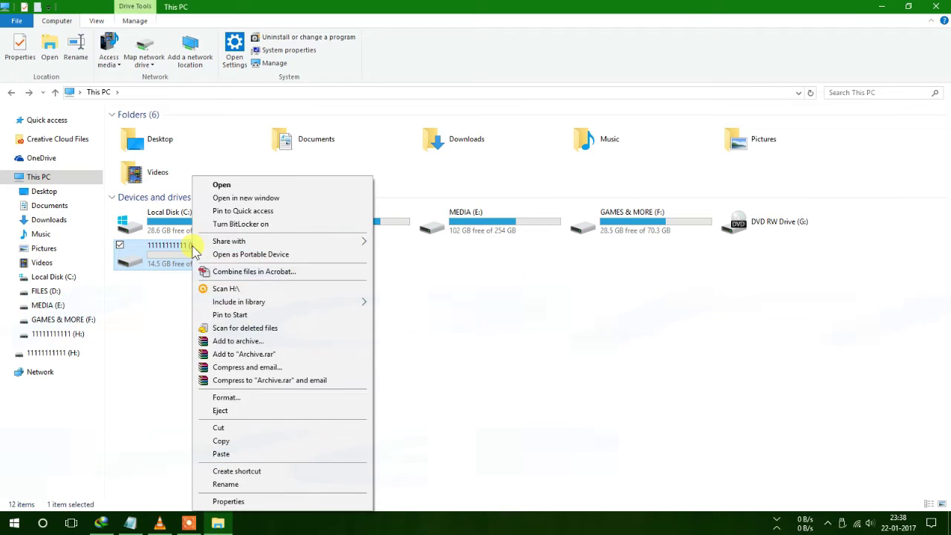
pyautogui.click(245, 501)
pyautogui.click(272, 248)
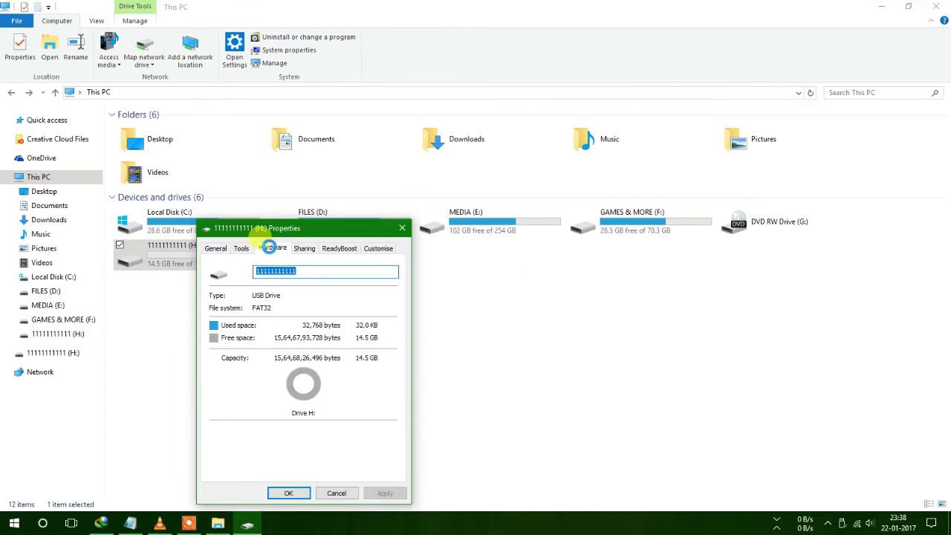
pyautogui.moveTo(290, 236); pyautogui.dragTo(321, 128)
pyautogui.click(297, 194)
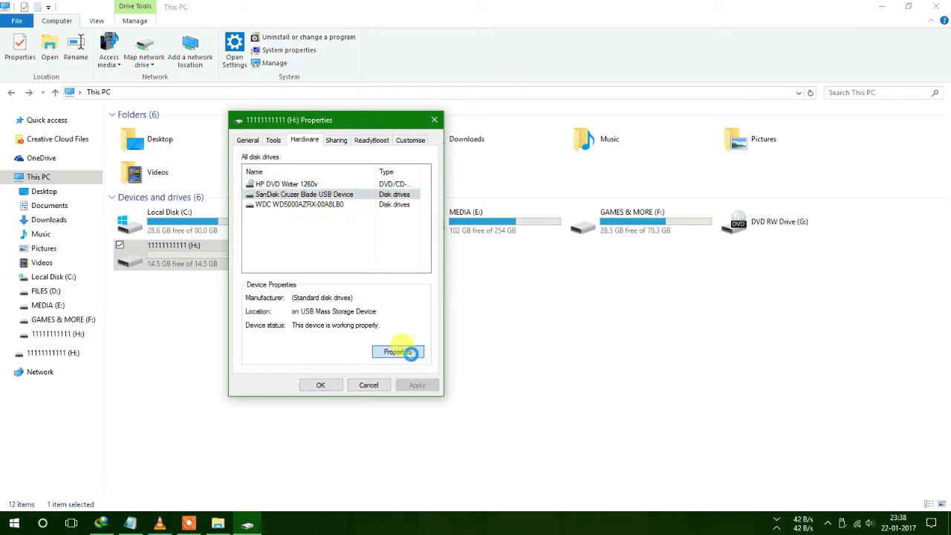
pyautogui.click(406, 353)
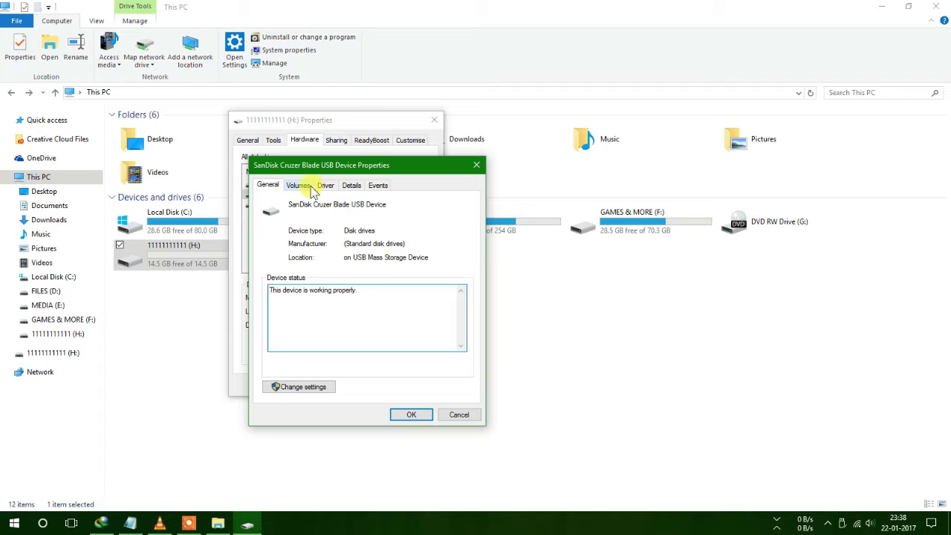
pyautogui.click(317, 386)
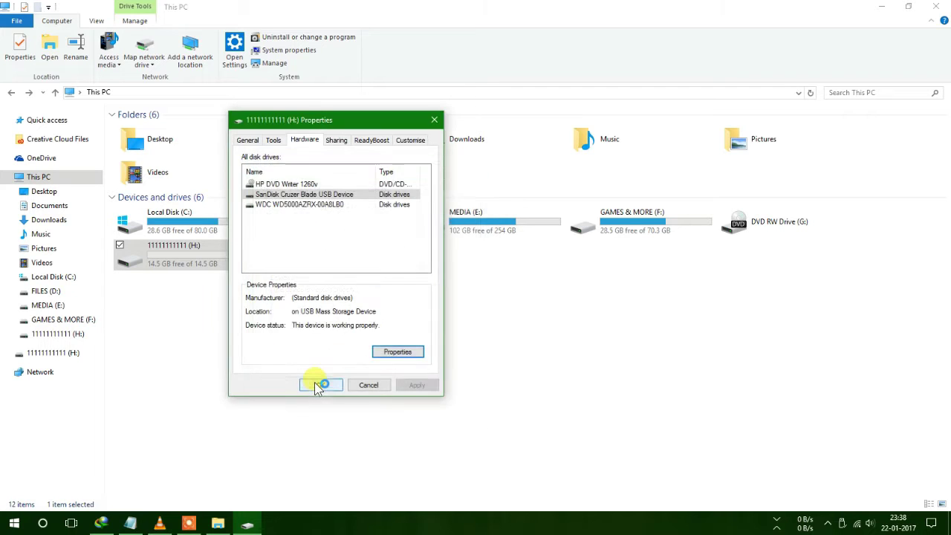
# Set the USB device's removal policy to Better performance, confirm it, and bring up the list of ejectable devices
pyautogui.click(130, 107)
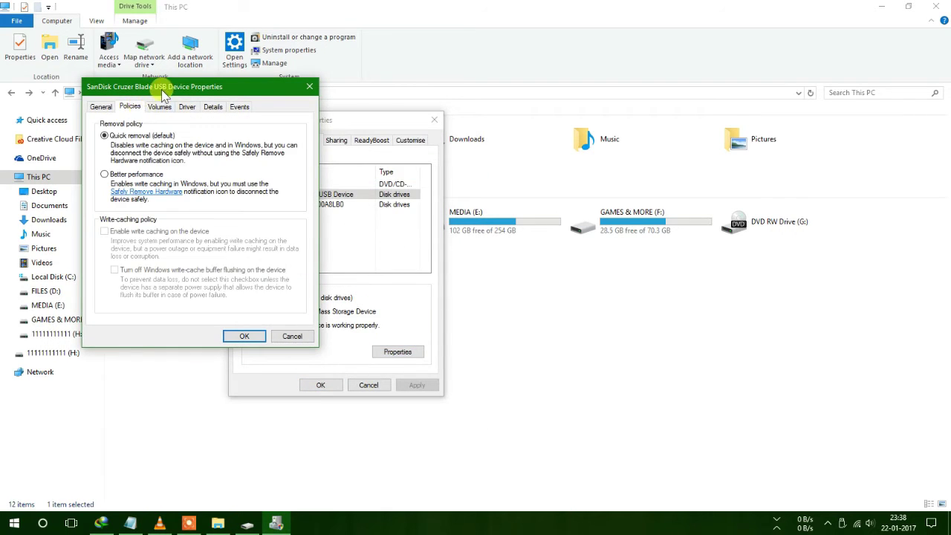
pyautogui.moveTo(161, 86); pyautogui.dragTo(661, 114)
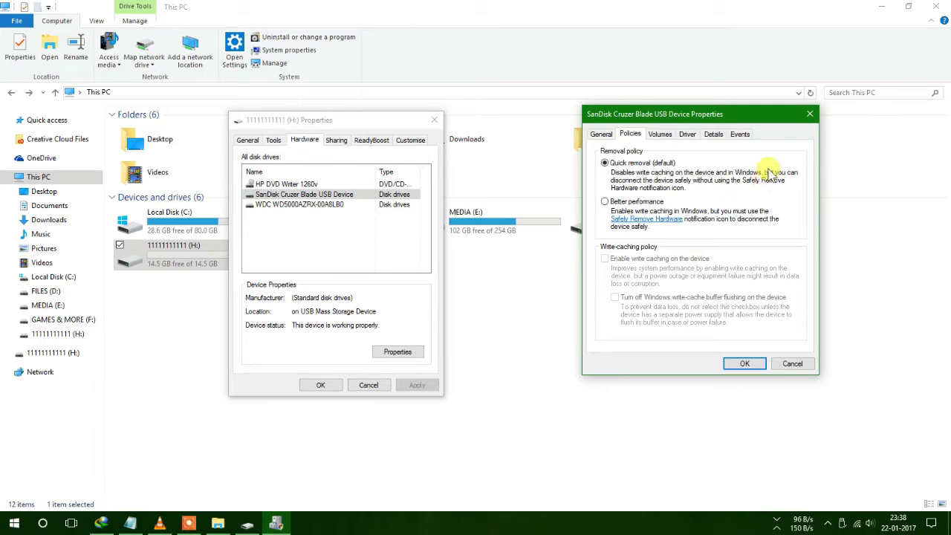
pyautogui.click(605, 202)
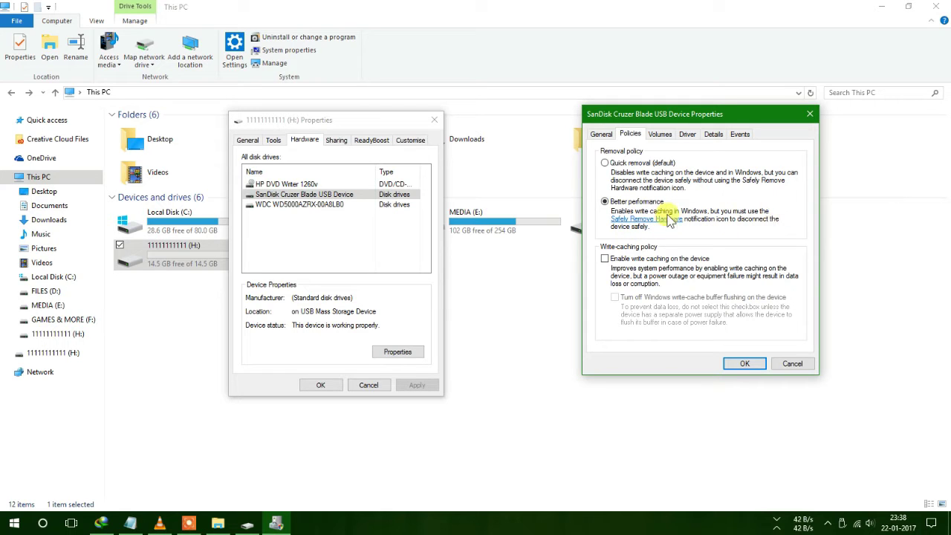
pyautogui.click(743, 364)
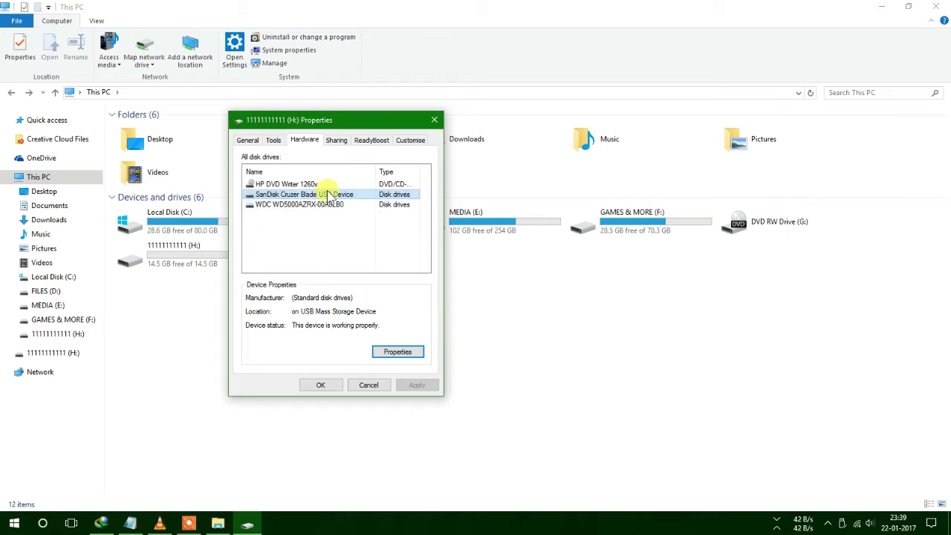
pyautogui.click(842, 522)
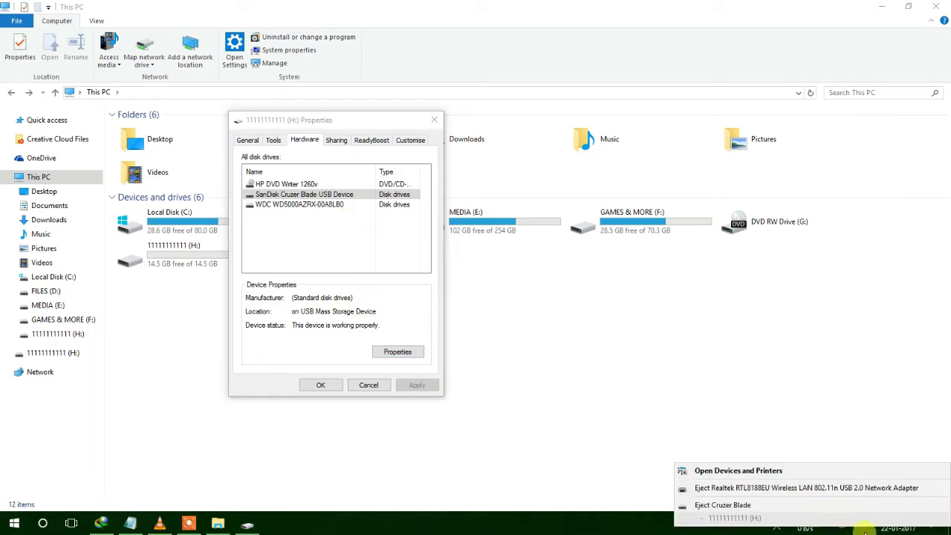
# Reopen the SanDisk Cruzer Blade USB Device's settings, set the removal policy to Quick removal (default), and close the drive's properties
pyautogui.click(355, 197)
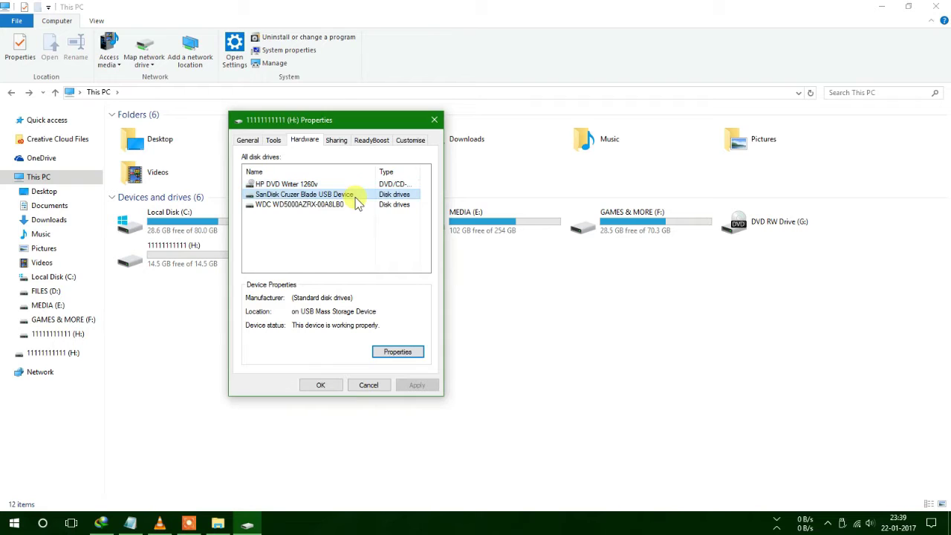
pyautogui.click(399, 360)
pyautogui.click(311, 385)
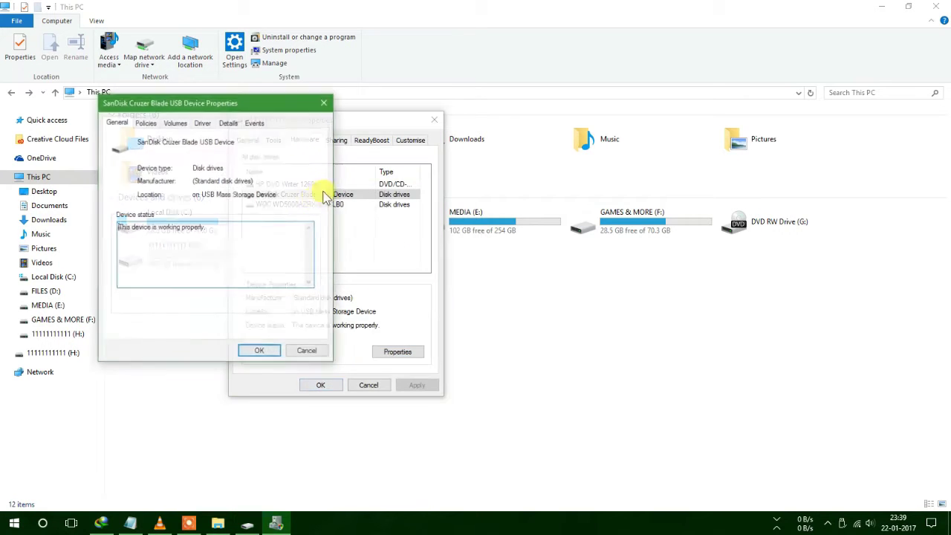
pyautogui.click(177, 123)
pyautogui.click(147, 122)
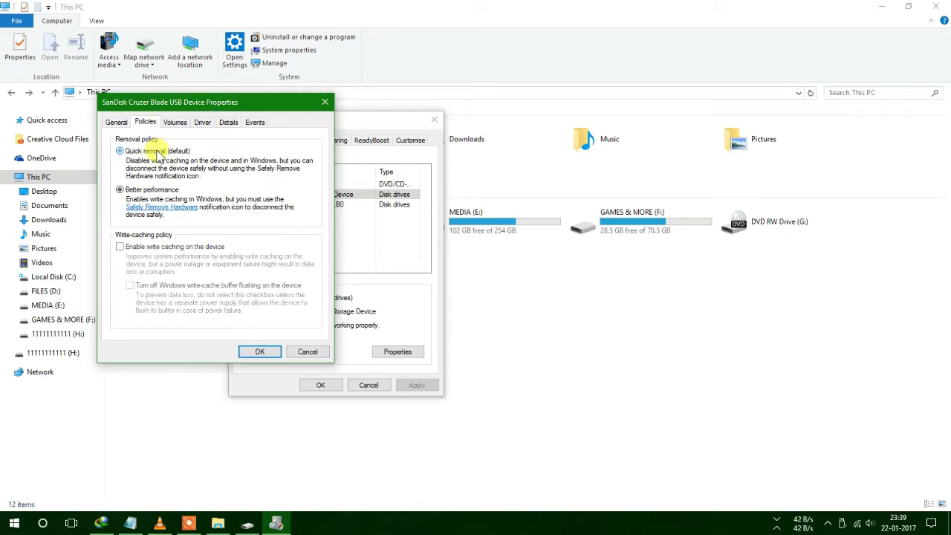
pyautogui.click(158, 152)
pyautogui.click(261, 353)
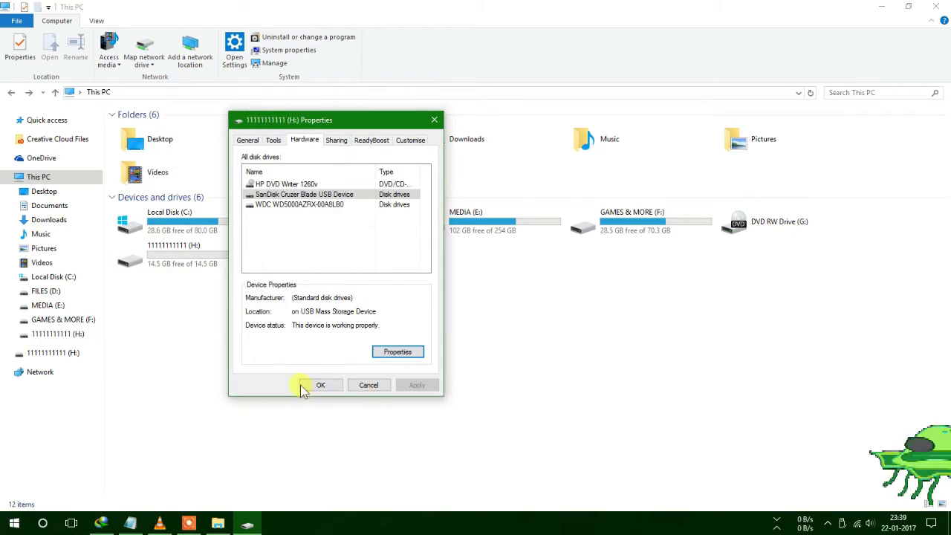
pyautogui.click(304, 385)
# Enable ReadyBoost on the H: drive using the Use this device option, reserve 2048 MB for system speed, and apply it
pyautogui.rightClick(227, 252)
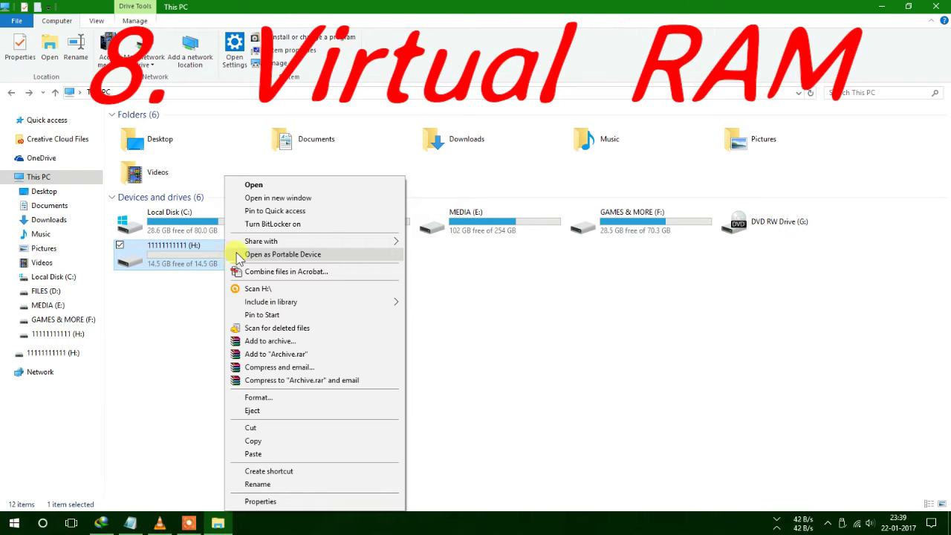
pyautogui.click(276, 503)
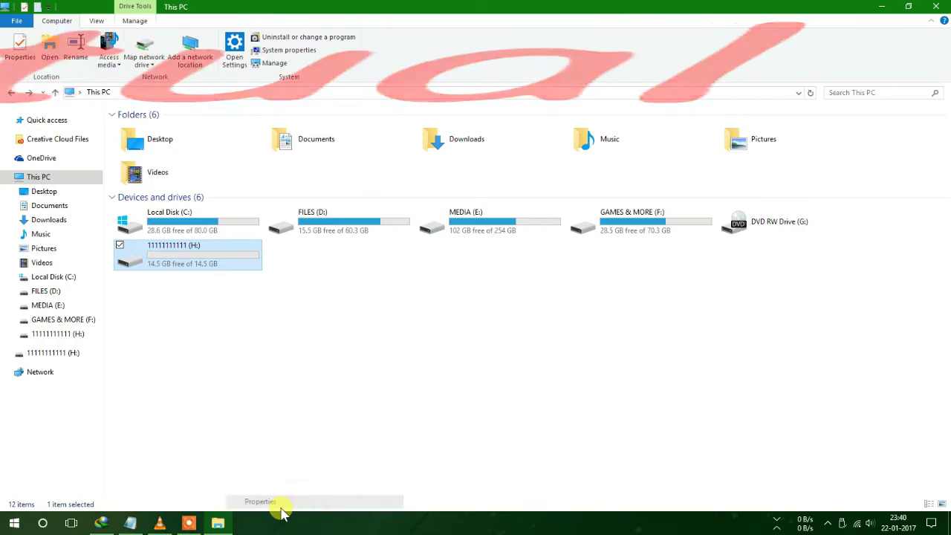
pyautogui.moveTo(322, 230); pyautogui.dragTo(378, 156)
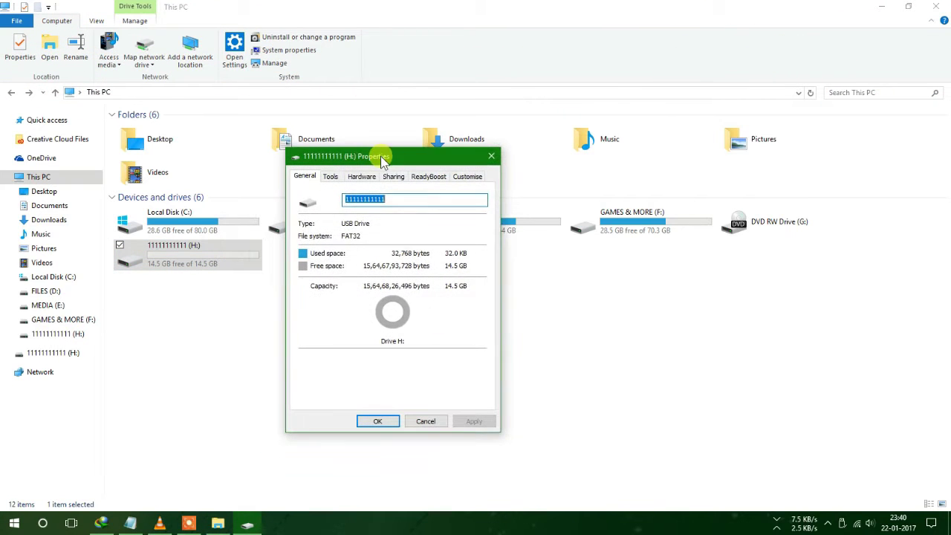
pyautogui.click(339, 179)
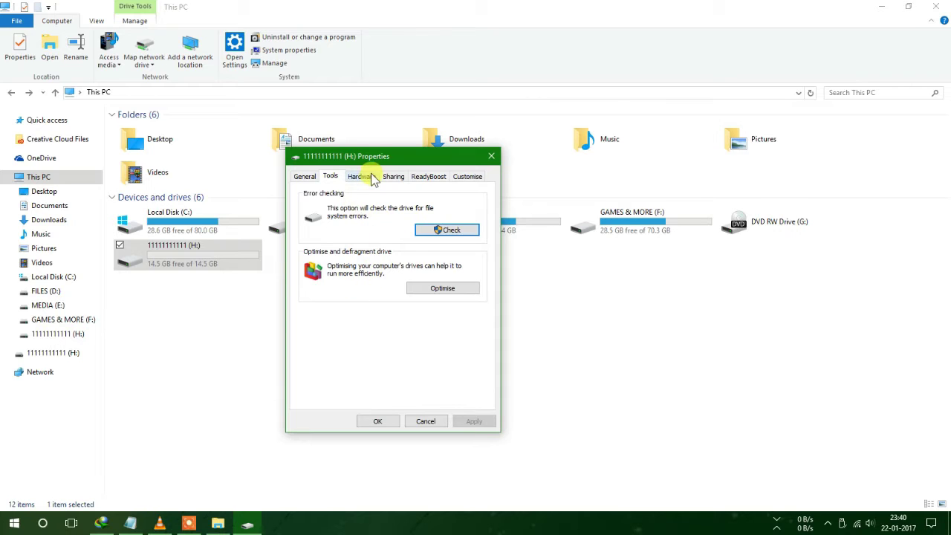
pyautogui.click(427, 179)
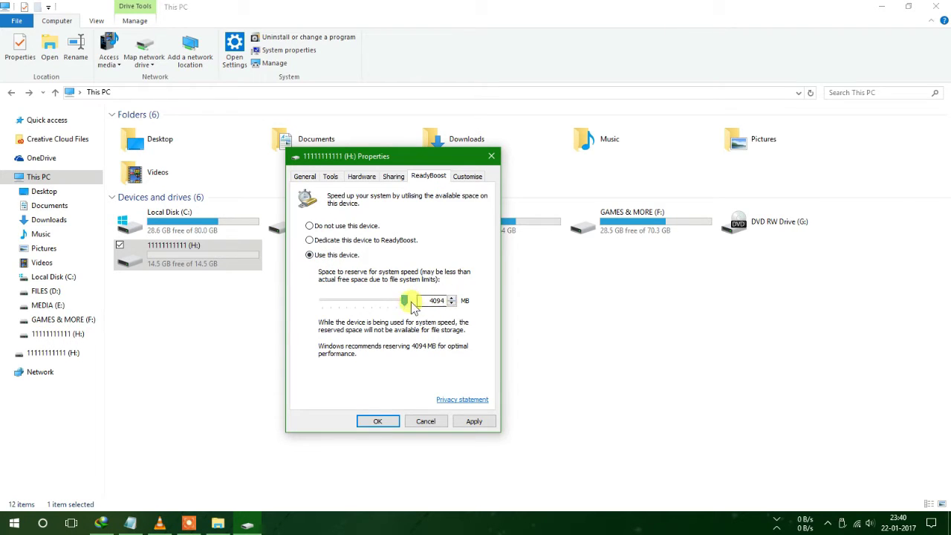
pyautogui.doubleClick(436, 301)
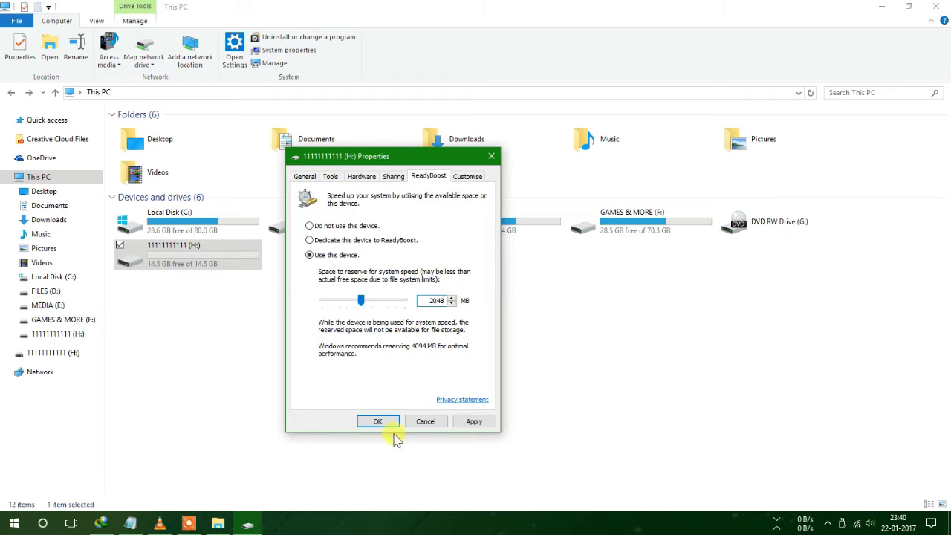
pyautogui.click(474, 421)
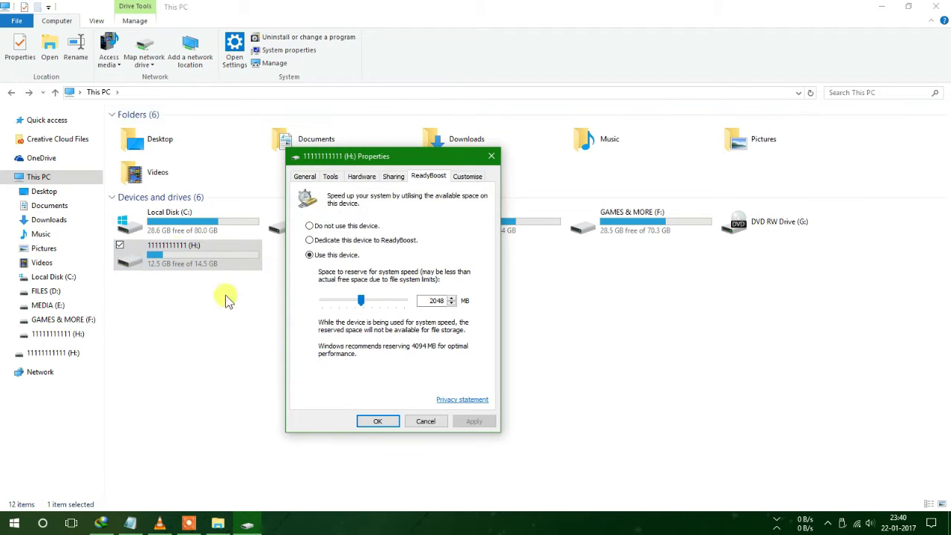
# Confirm the H: drive's ReadyBoost settings, open the drive, and select the ReadyBoost.sfcache file
pyautogui.click(380, 421)
pyautogui.doubleClick(168, 262)
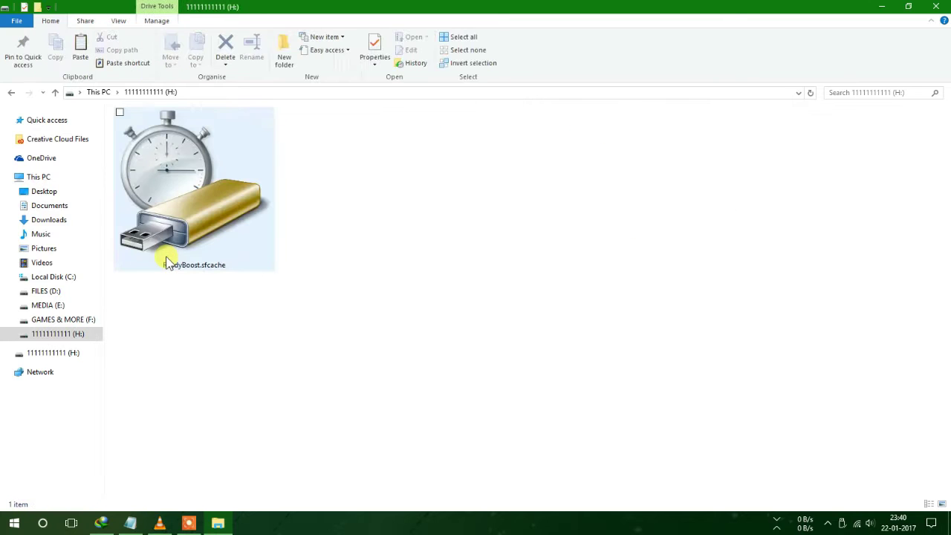
pyautogui.click(199, 165)
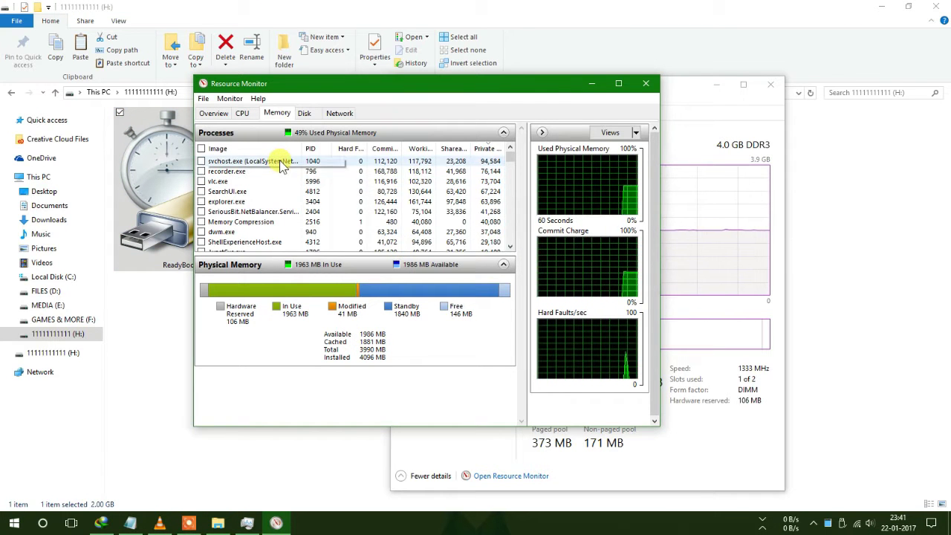
# Examine the memory usage of the running processes in Resource Monitor and close both monitoring windows
pyautogui.scroll(-5, 308, 213)
pyautogui.scroll(-8, 308, 214)
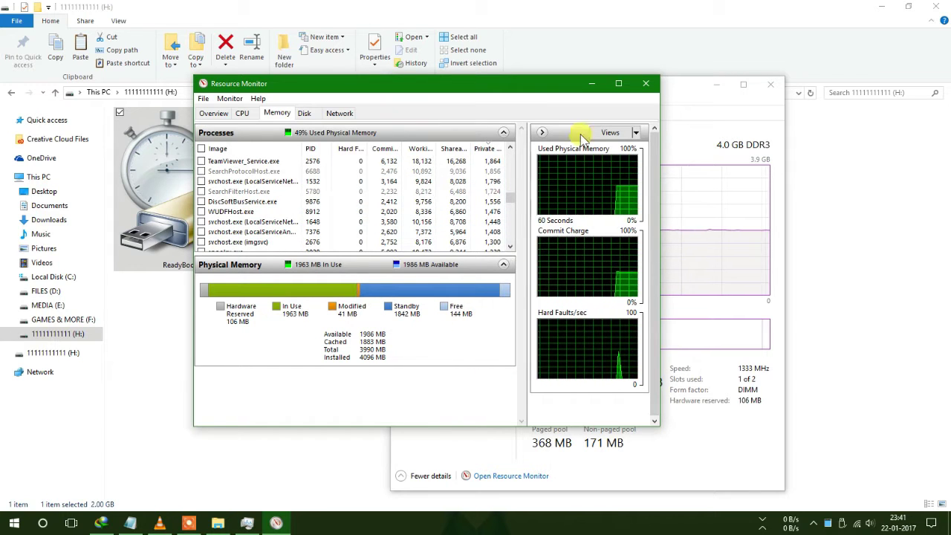
pyautogui.click(645, 83)
pyautogui.click(771, 85)
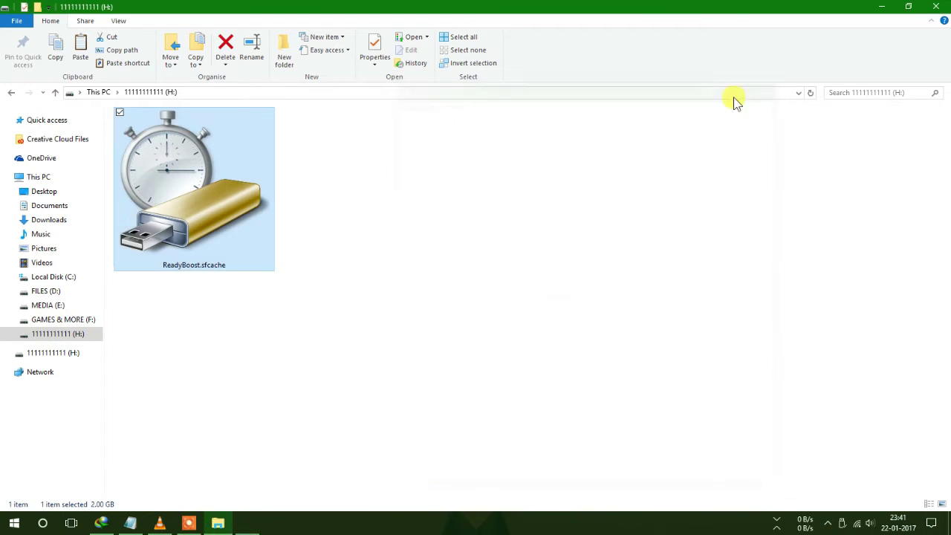
# Turn off ReadyBoost for the H: drive by choosing Do not use this device in its properties, and confirm
pyautogui.click(59, 177)
pyautogui.click(168, 266)
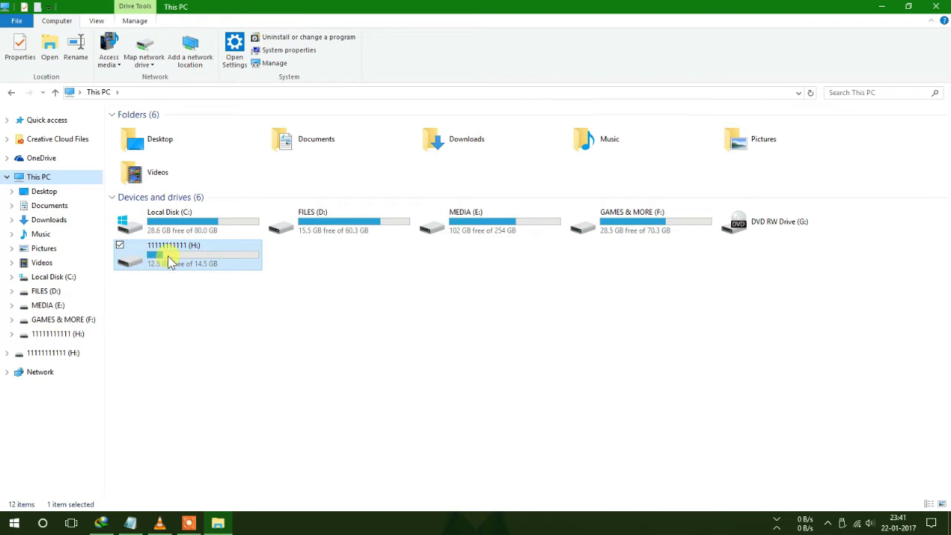
pyautogui.rightClick(169, 261)
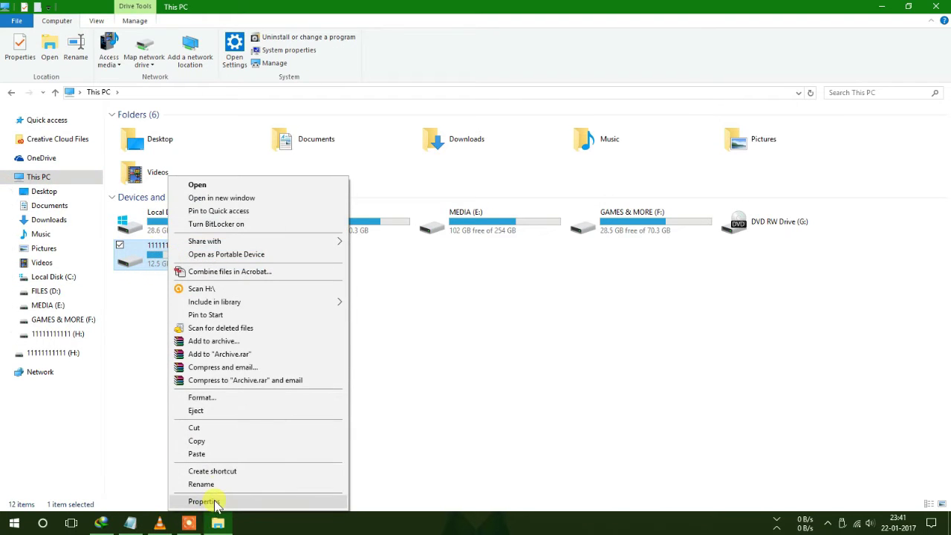
pyautogui.click(260, 502)
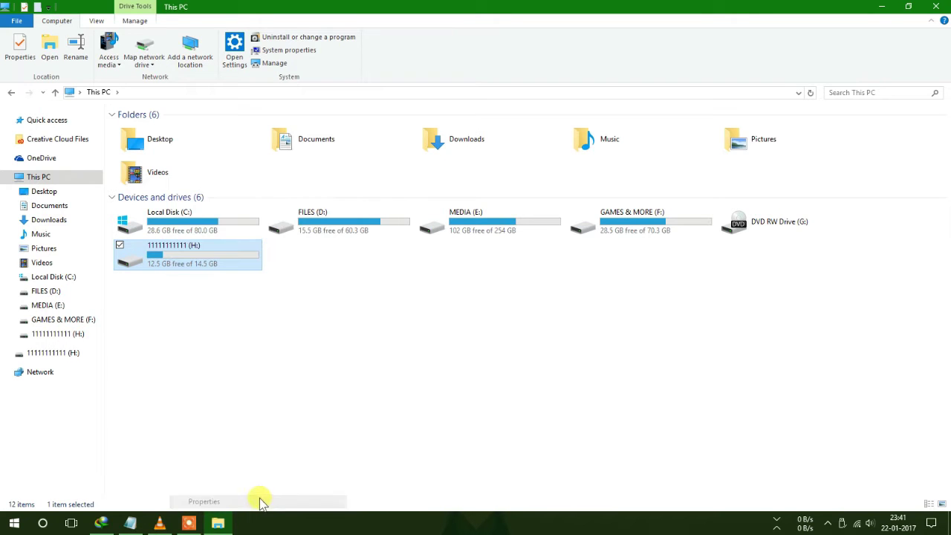
pyautogui.click(285, 250)
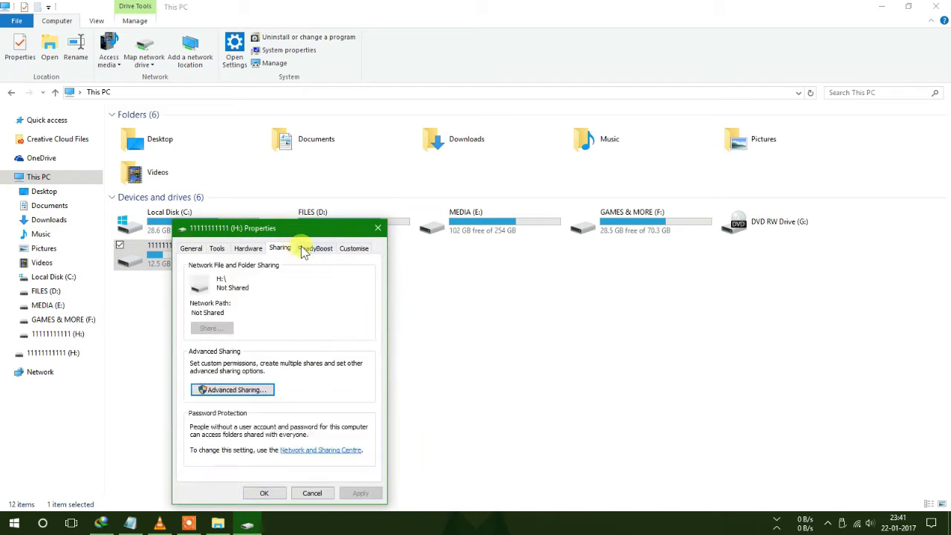
pyautogui.click(314, 248)
pyautogui.click(196, 298)
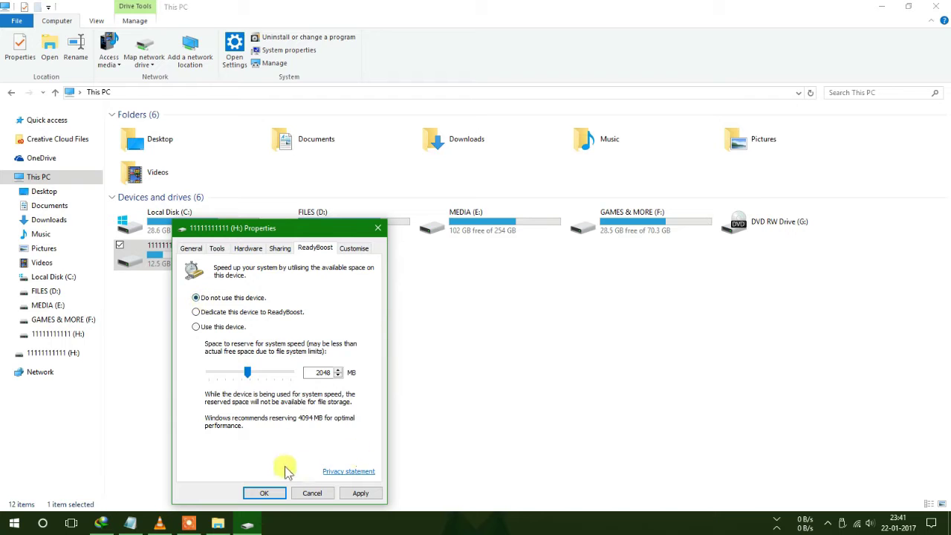
pyautogui.click(281, 492)
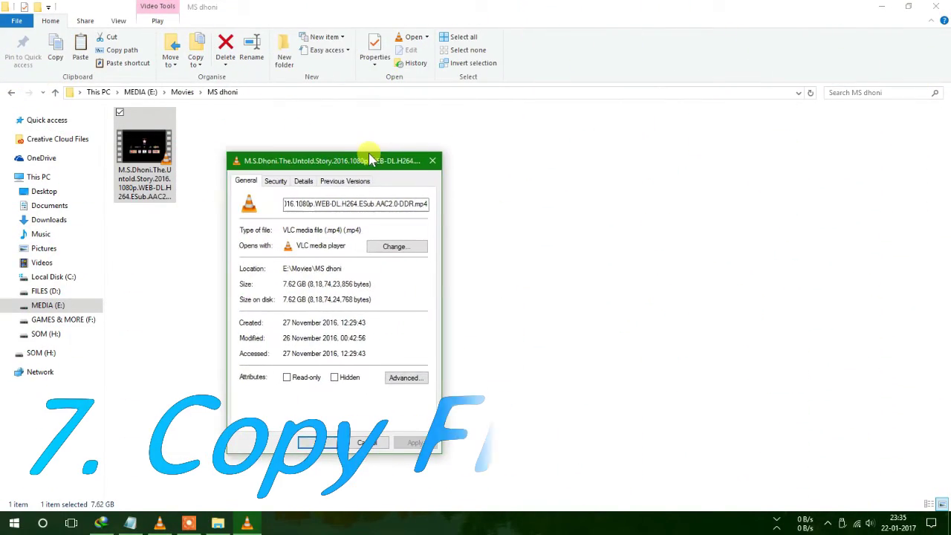
# Check the size of the M.S. Dhoni movie file in its properties, close them, and copy the file
pyautogui.moveTo(370, 159); pyautogui.dragTo(389, 156)
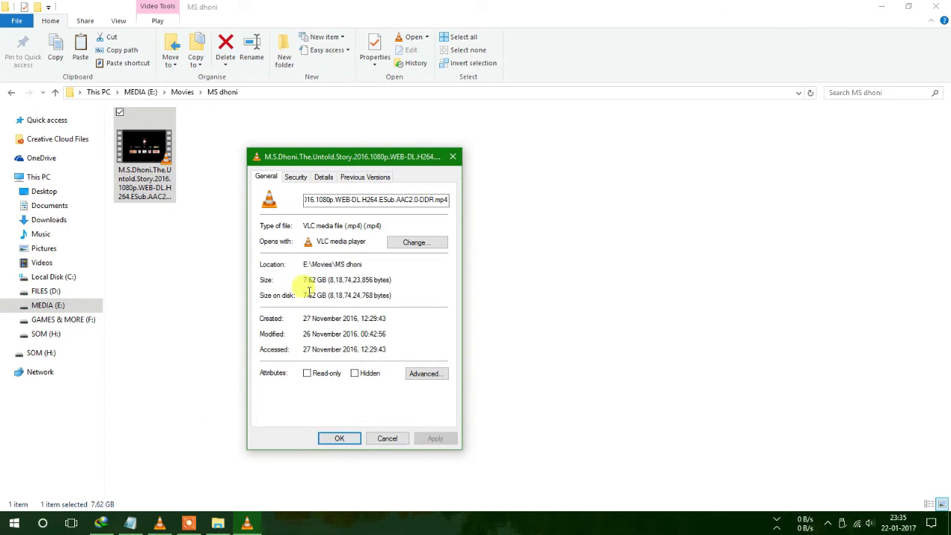
pyautogui.click(341, 438)
pyautogui.rightClick(171, 171)
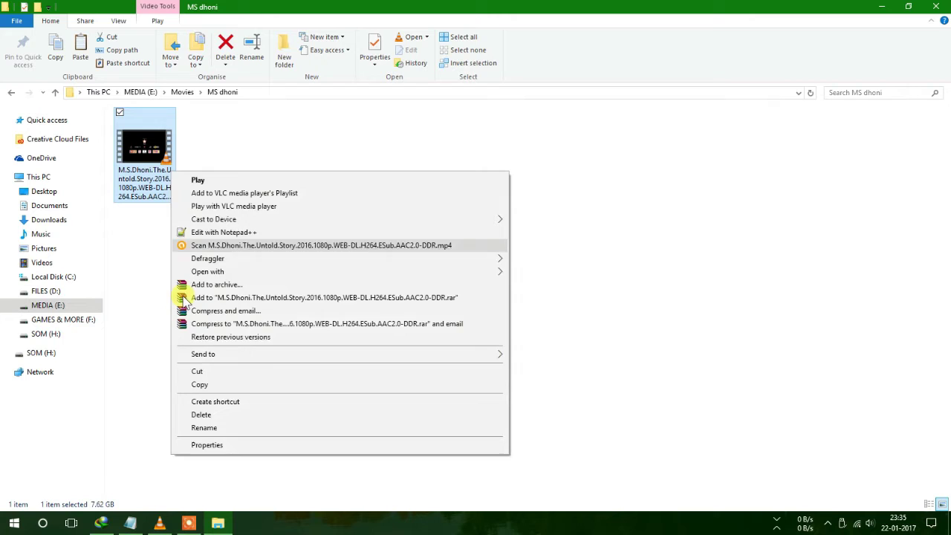
pyautogui.click(206, 385)
# Try to paste the copied movie file onto the H: drive and cancel the transfer
pyautogui.click(69, 354)
pyautogui.click(64, 180)
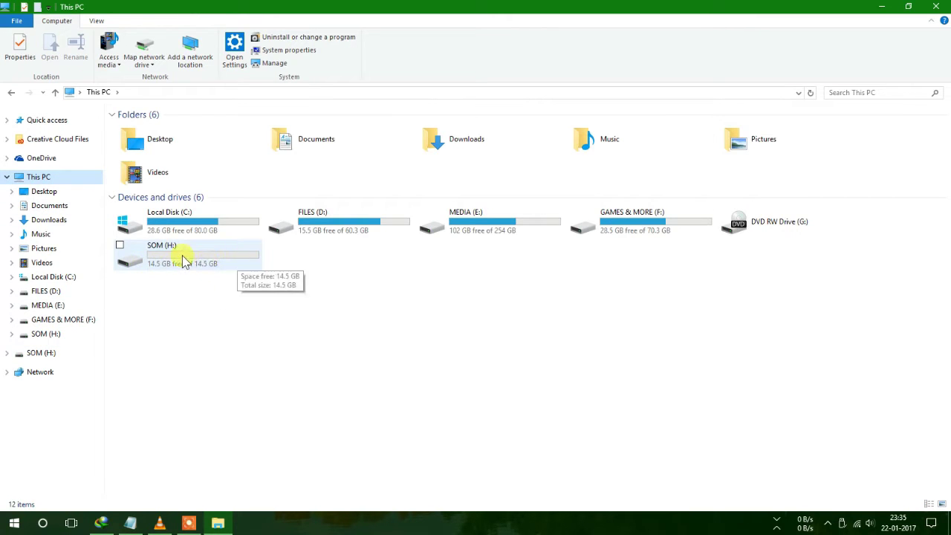
pyautogui.doubleClick(185, 257)
pyautogui.rightClick(184, 257)
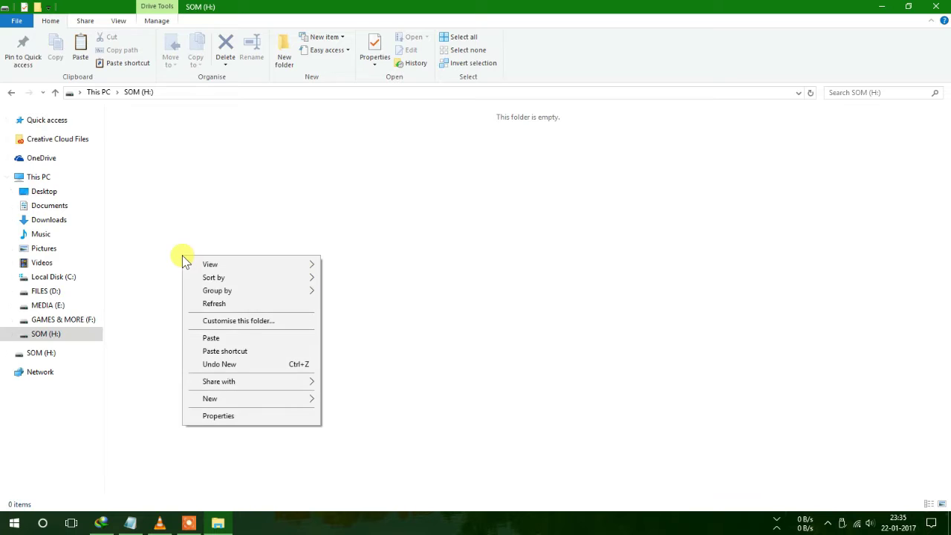
pyautogui.click(202, 338)
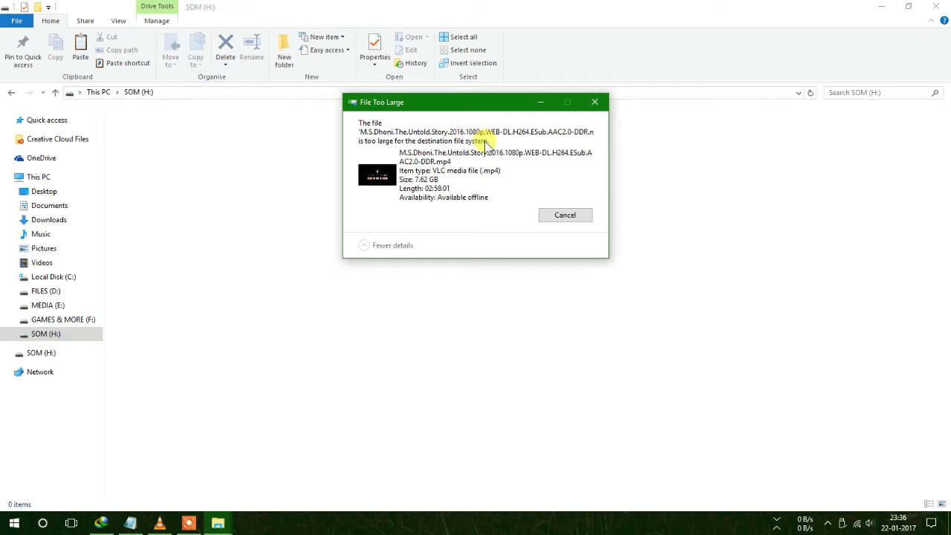
pyautogui.click(579, 218)
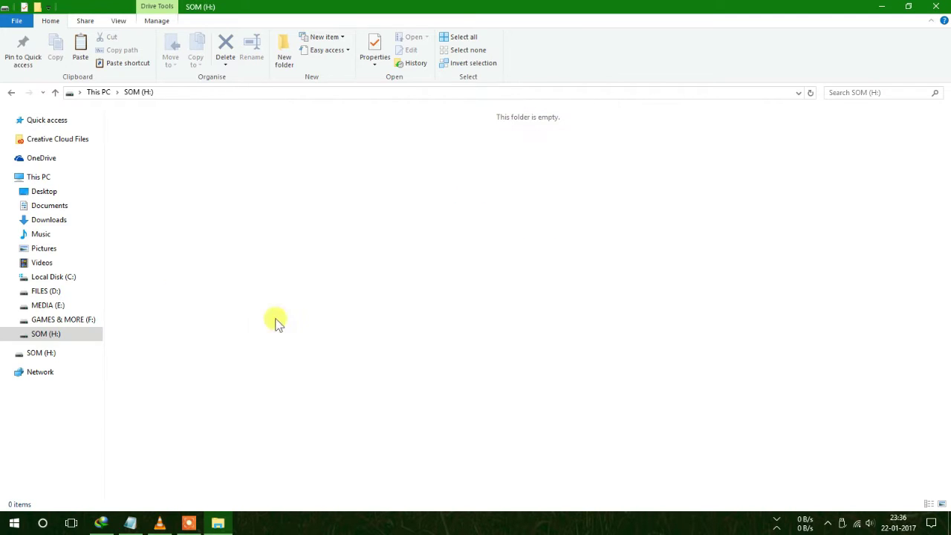
# Quick-format the H: drive with the NTFS file system, accept the erase warning, and close the format window
pyautogui.click(40, 177)
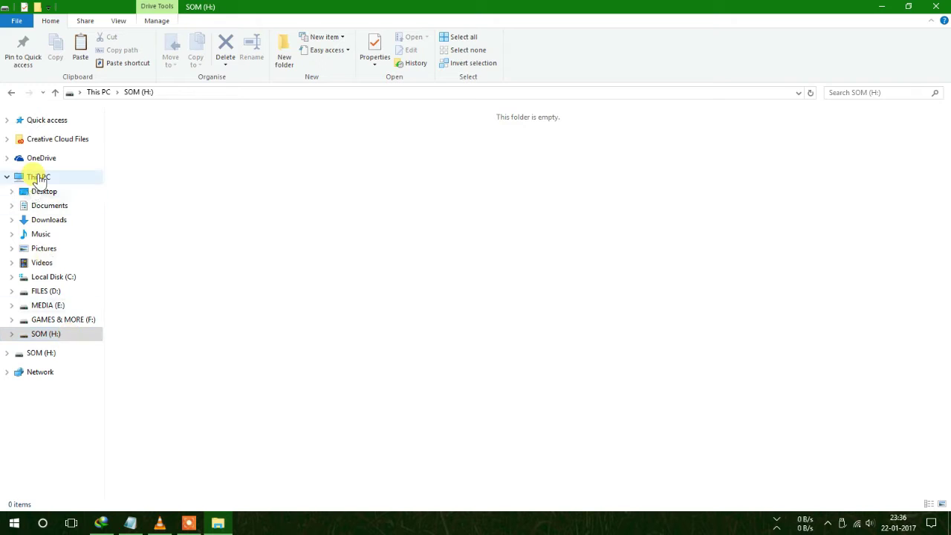
pyautogui.click(171, 263)
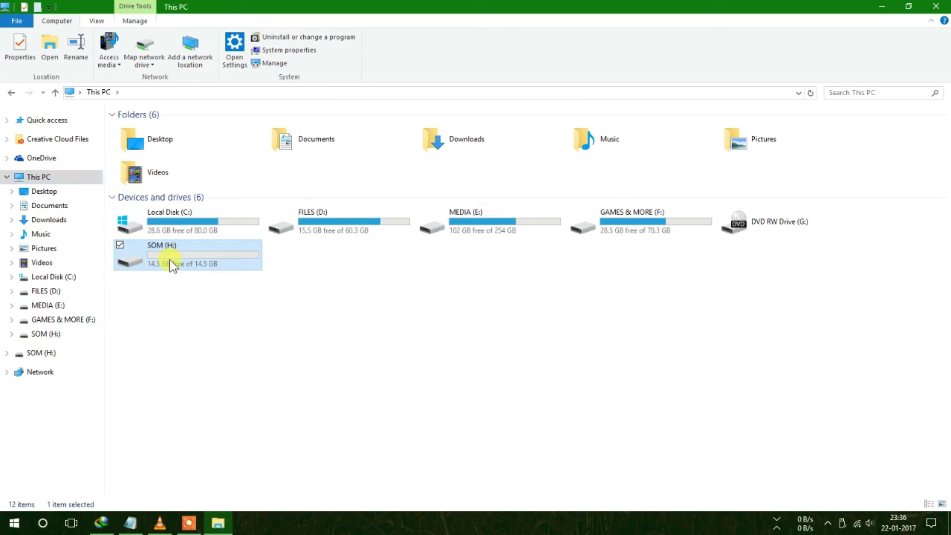
pyautogui.rightClick(169, 265)
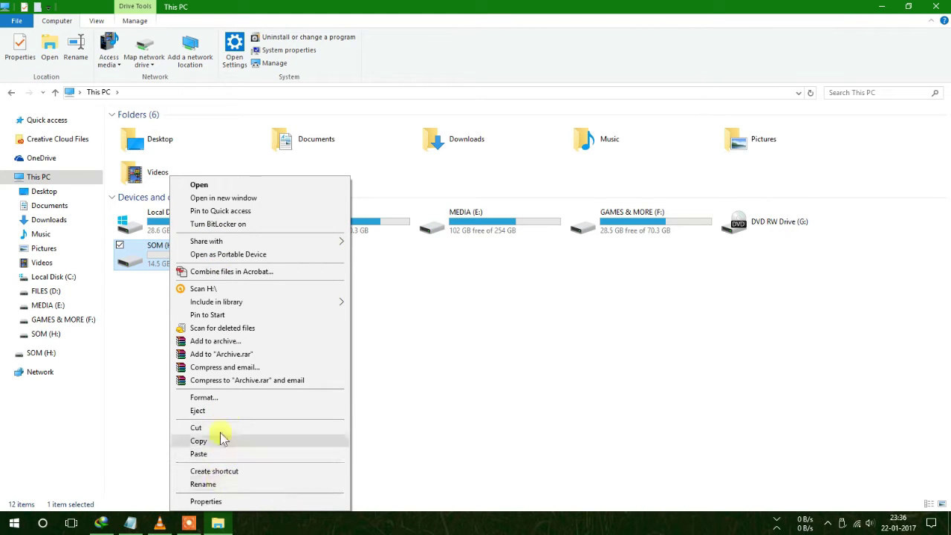
pyautogui.click(222, 397)
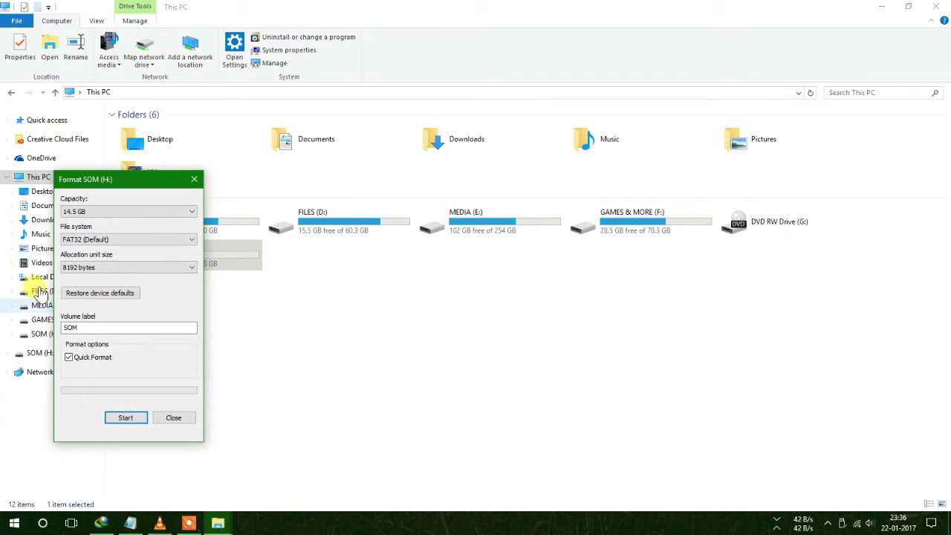
pyautogui.click(94, 238)
pyautogui.click(91, 256)
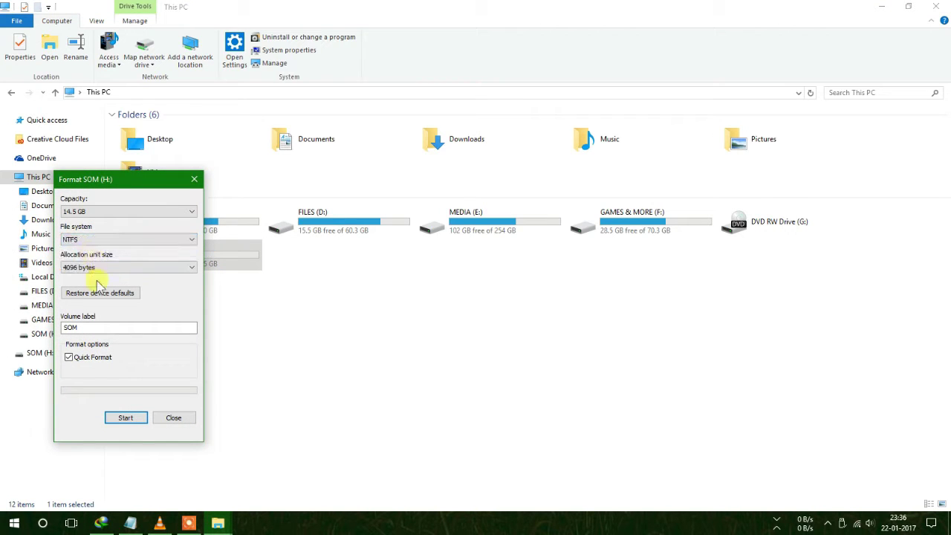
pyautogui.click(126, 418)
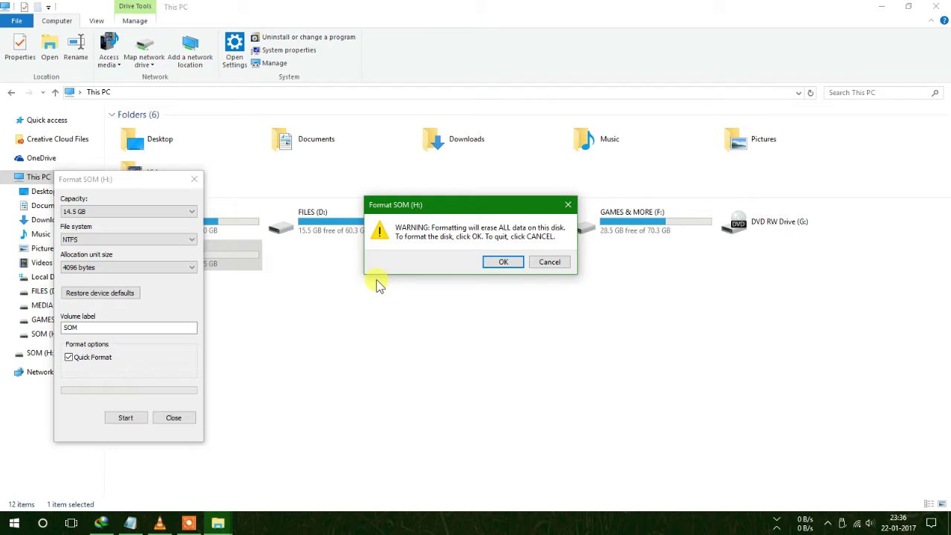
pyautogui.click(503, 263)
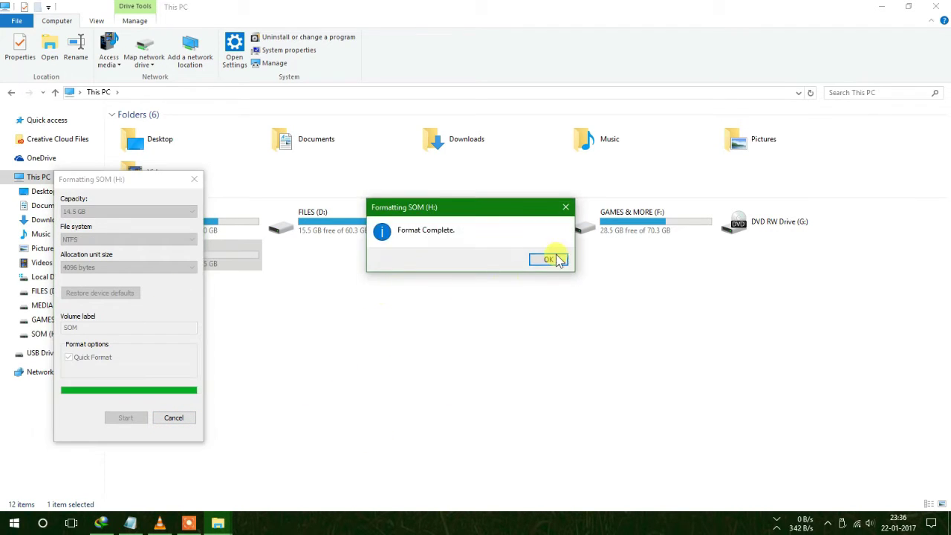
pyautogui.click(549, 261)
pyautogui.click(187, 414)
# Paste the copied movie file into the root of the newly formatted H: drive
pyautogui.doubleClick(202, 261)
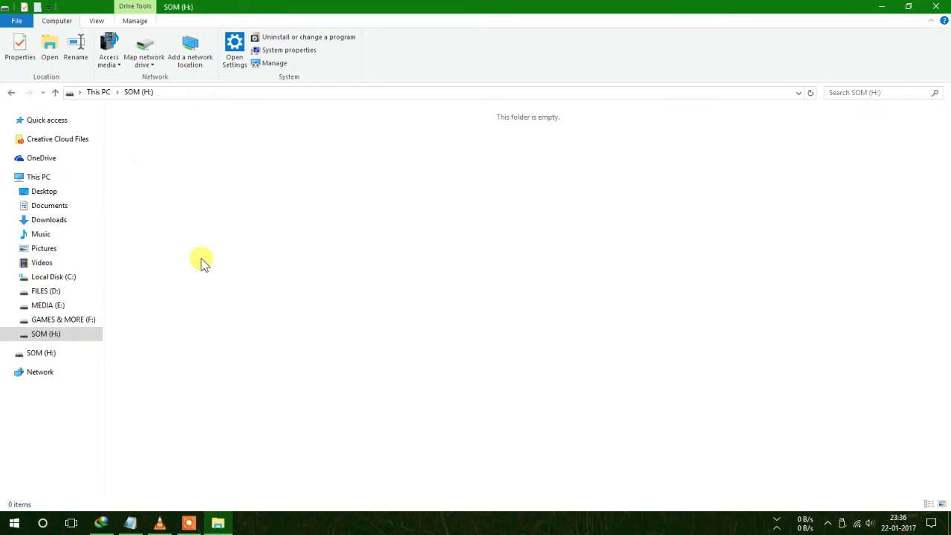
pyautogui.rightClick(199, 257)
pyautogui.click(232, 341)
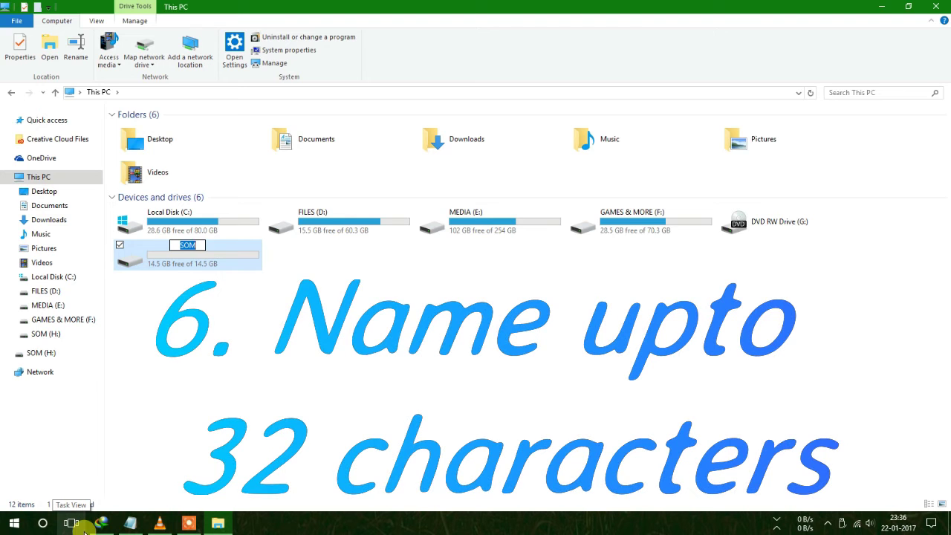
# Rename the H: drive with a 32-character name made up only of the digit 1
pyautogui.write('1111111111')
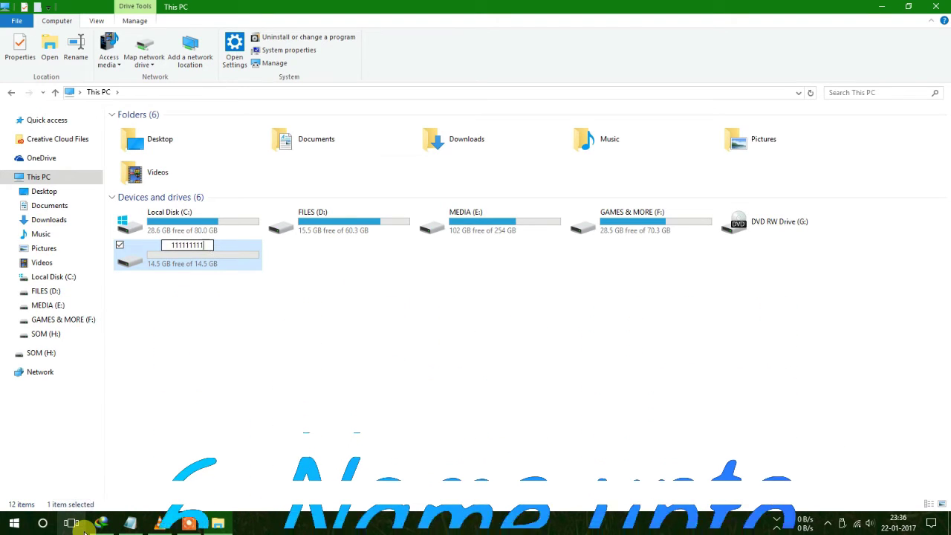
pyautogui.write('11111111')
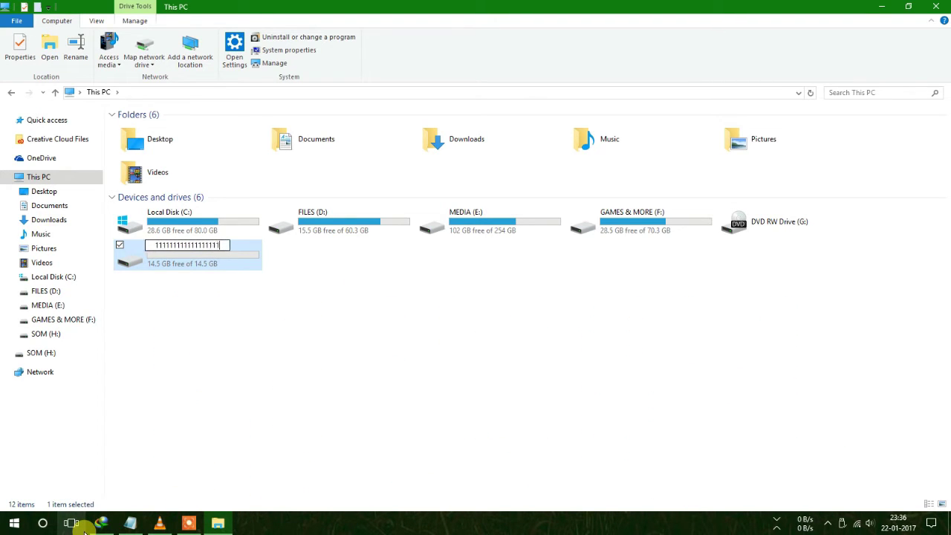
pyautogui.write('11111111')
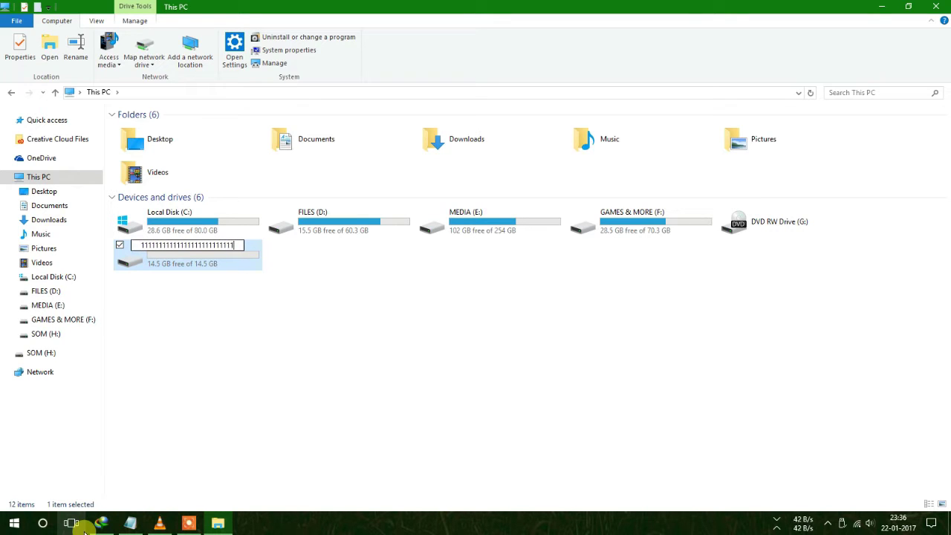
pyautogui.write('11111')
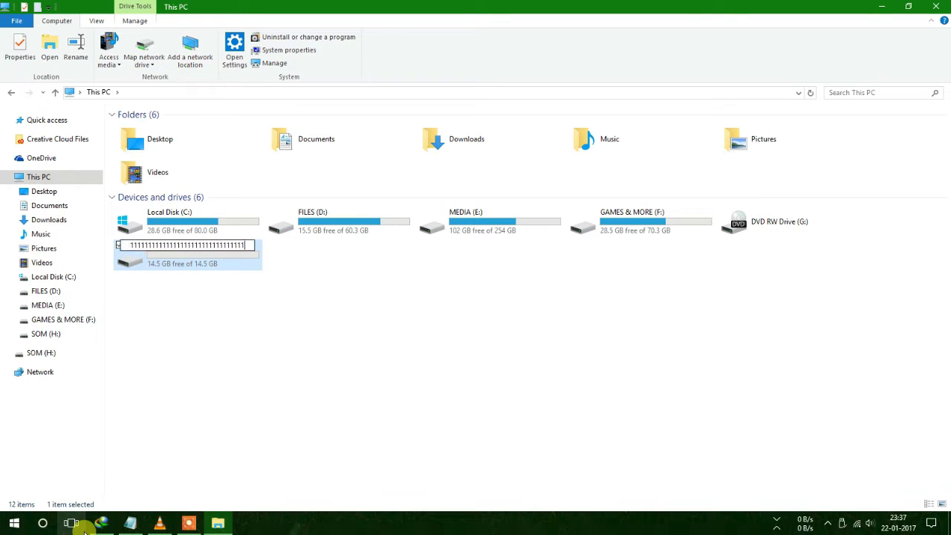
pyautogui.press('Return')
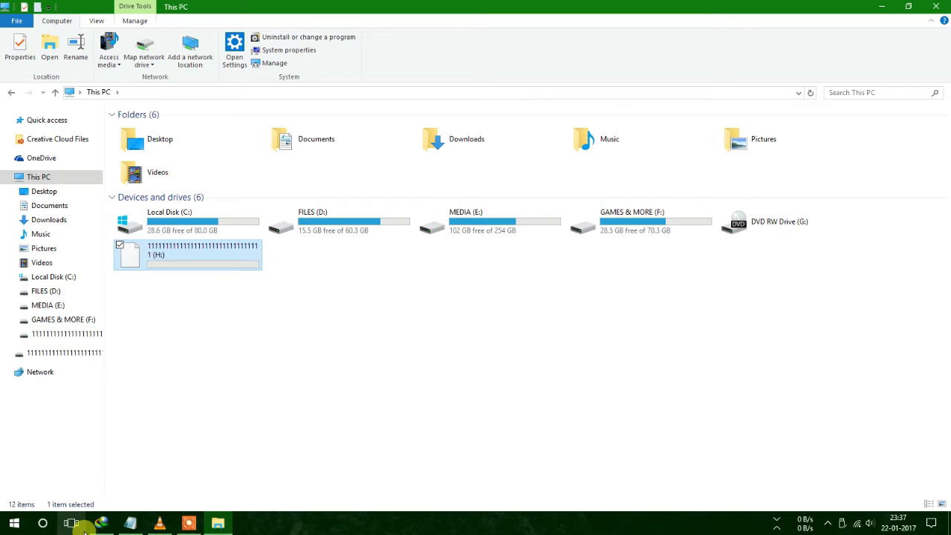
# Open the H: drive's format settings, check its volume label and the available file systems, and choose NTFS
pyautogui.rightClick(232, 262)
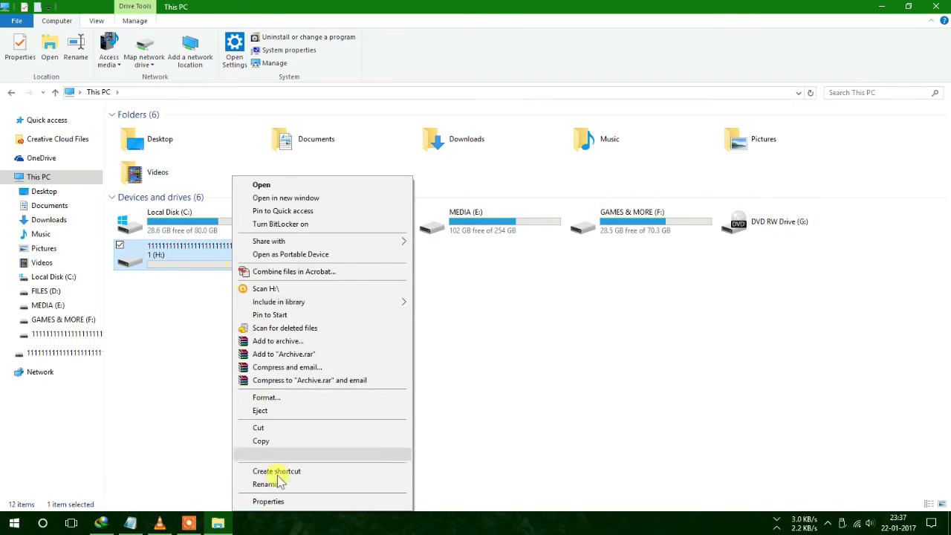
pyautogui.click(336, 399)
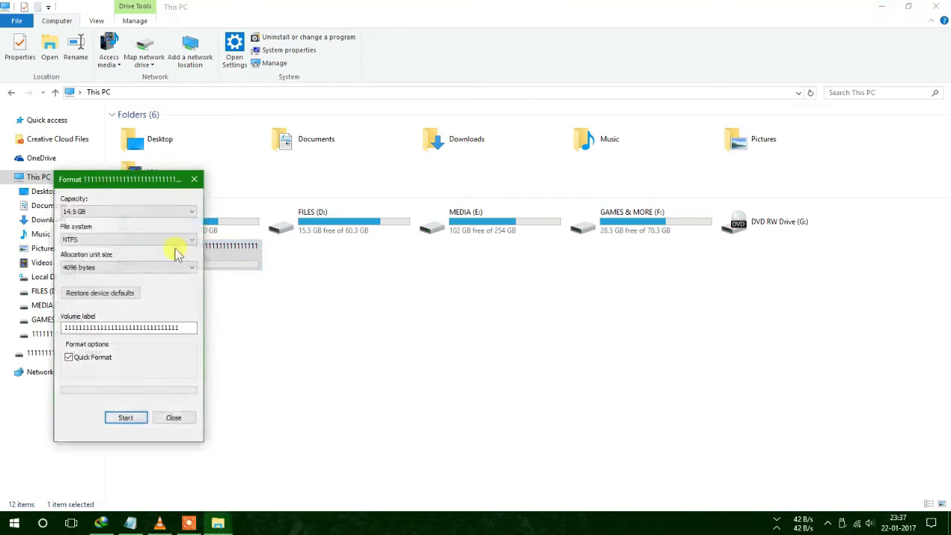
pyautogui.click(184, 327)
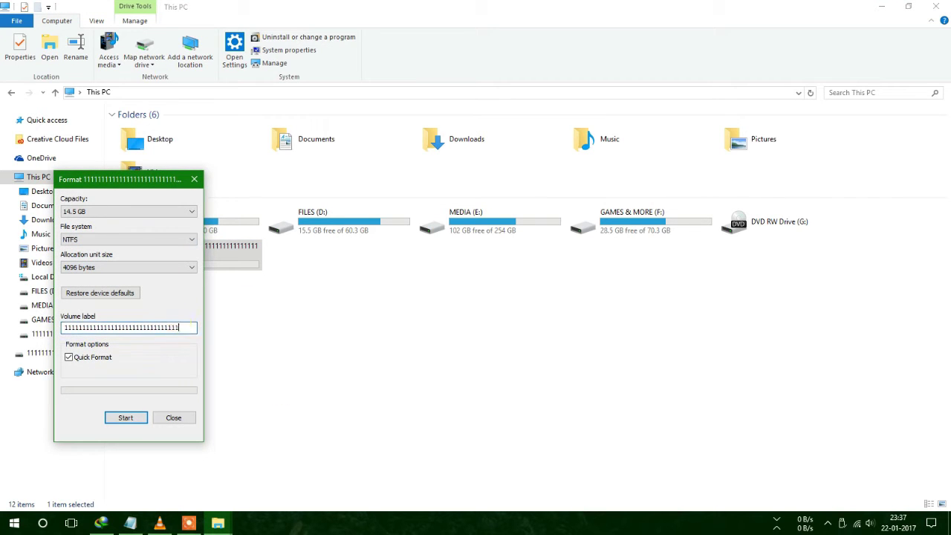
pyautogui.click(98, 239)
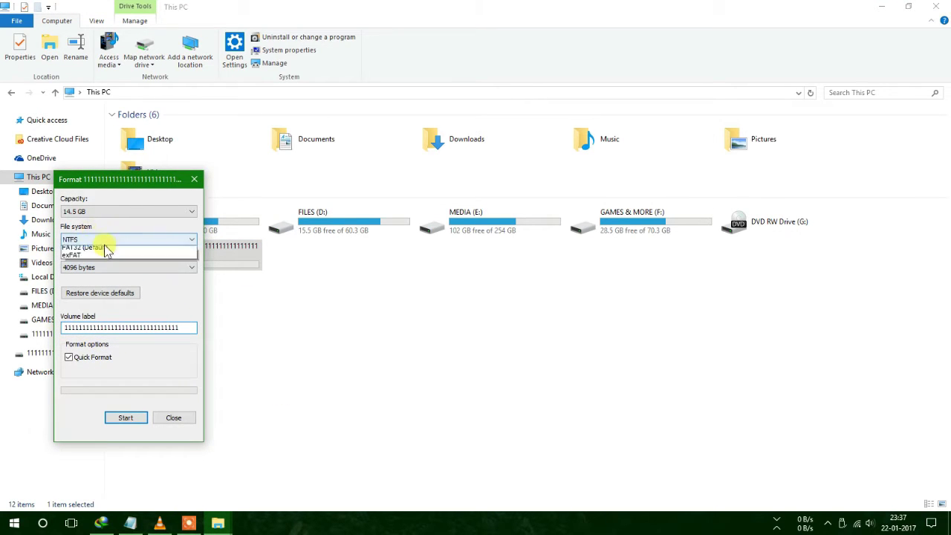
pyautogui.click(84, 258)
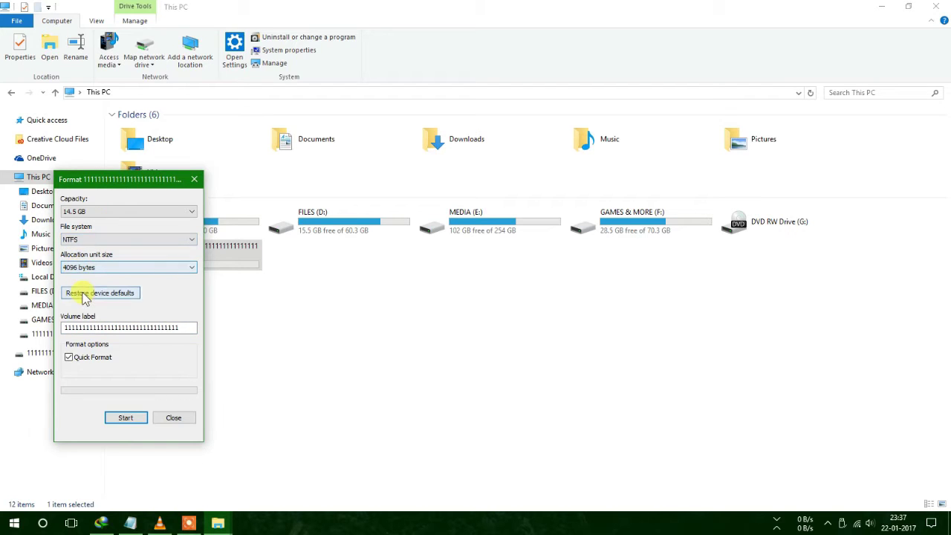
# Restore the device defaults for the H: drive, clear its volume label, and quick-format it with FAT32, accepting the erase warning
pyautogui.click(82, 293)
pyautogui.doubleClick(184, 327)
pyautogui.press('BackSpace')
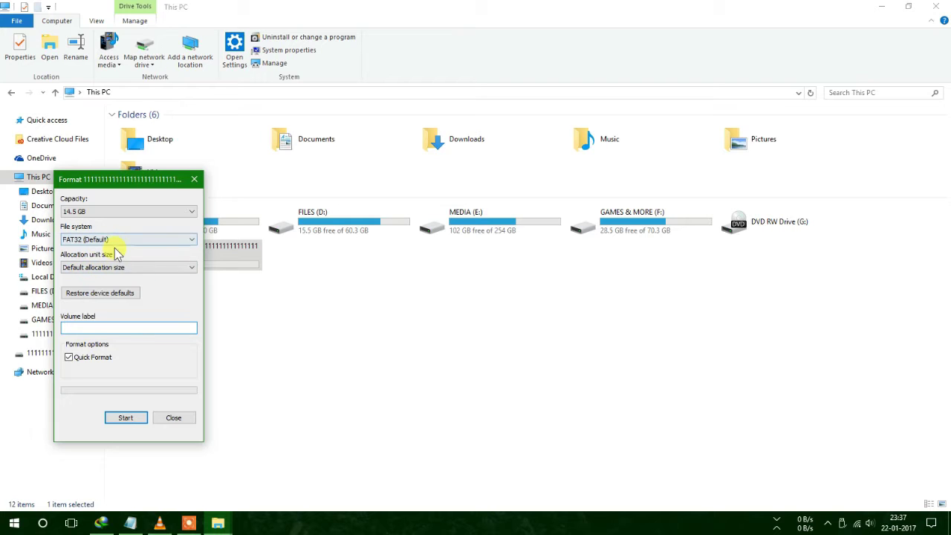
pyautogui.click(142, 419)
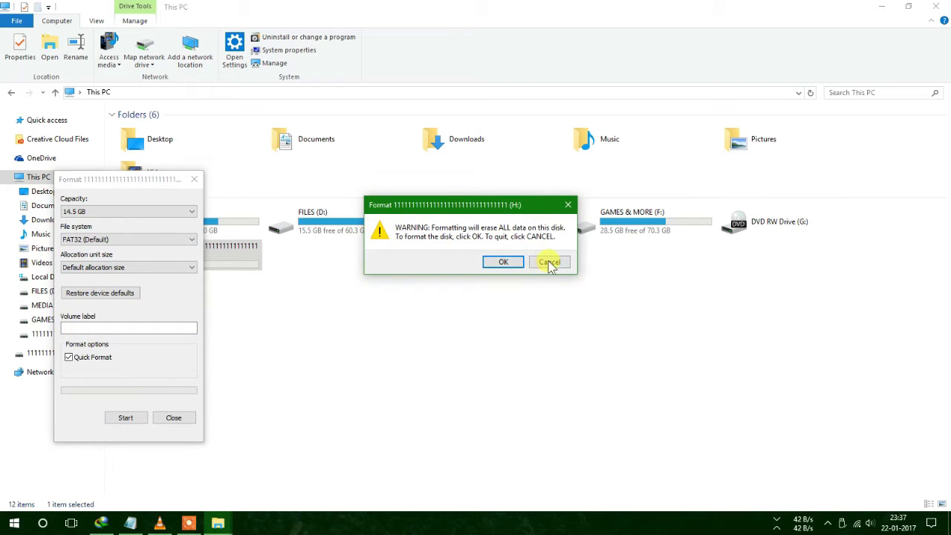
pyautogui.click(504, 266)
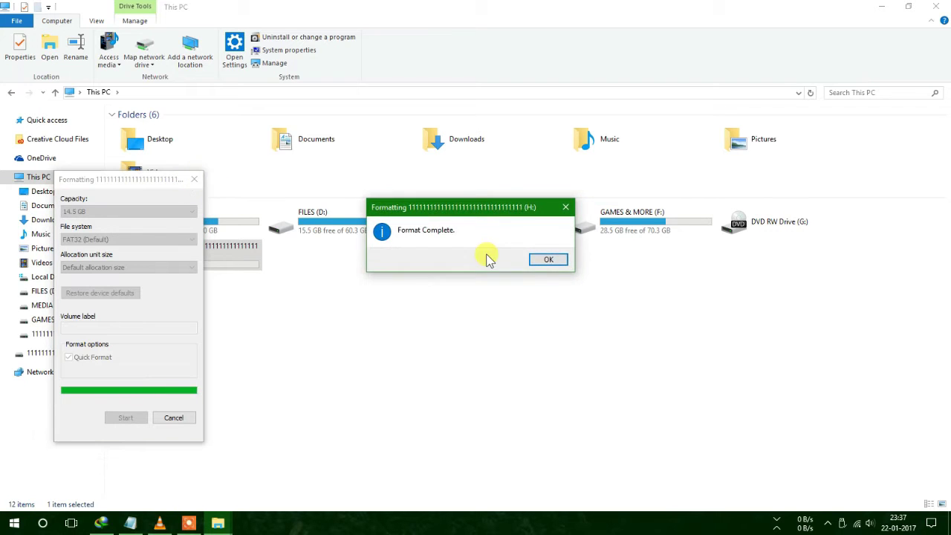
pyautogui.click(548, 258)
# Try entering a long volume label made only of the digit 1 for the FAT32 drive, and close the format window without formatting
pyautogui.click(79, 327)
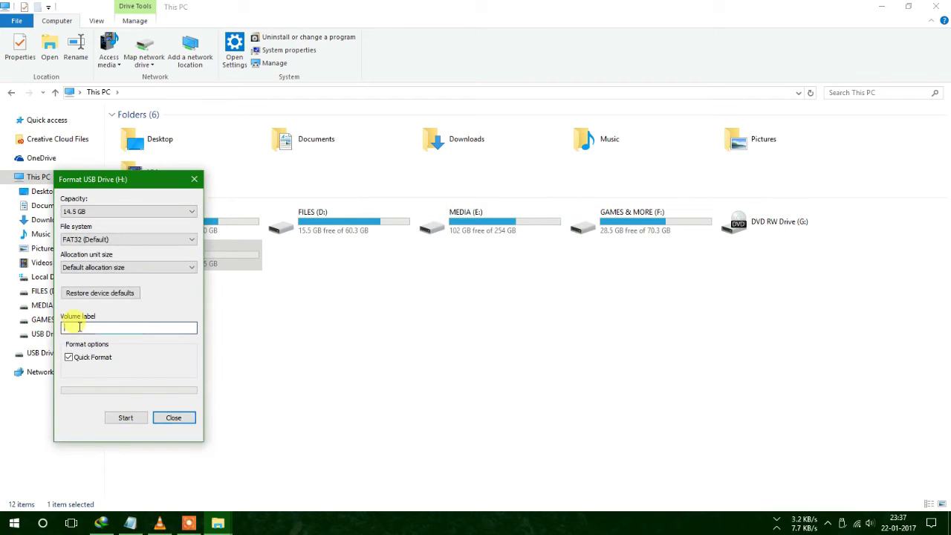
pyautogui.write('11111111111111111111111111111')
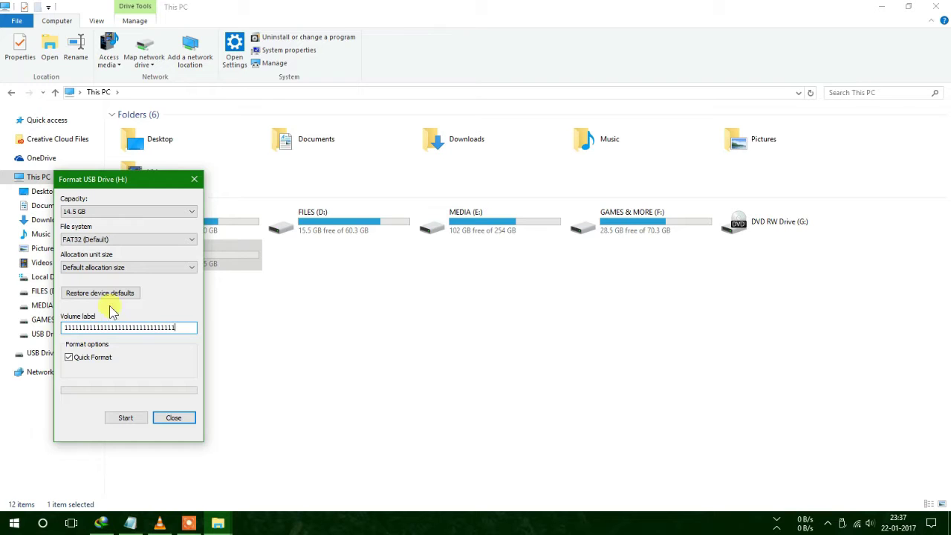
pyautogui.click(194, 179)
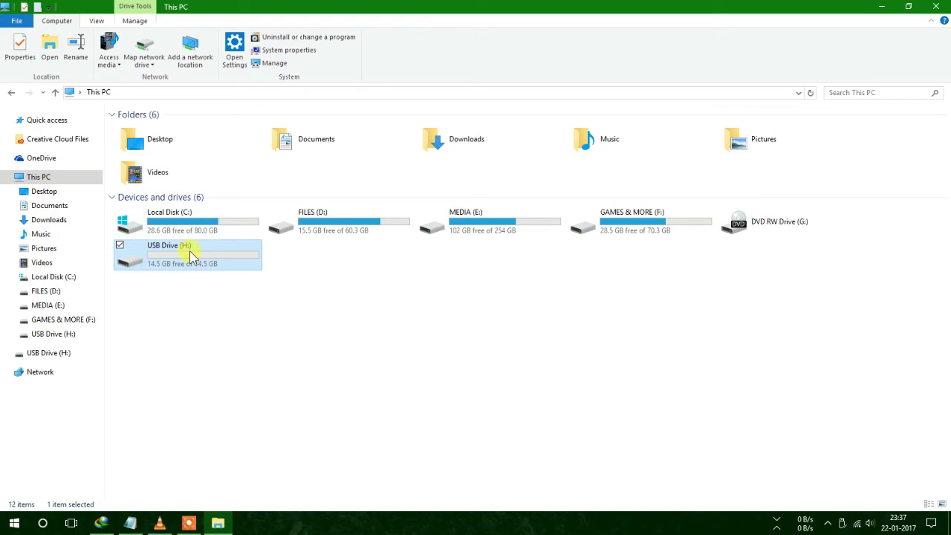
# Try renaming the H: drive with 11 repetitions of the digit 1, and cancel the rename
pyautogui.press('F2')
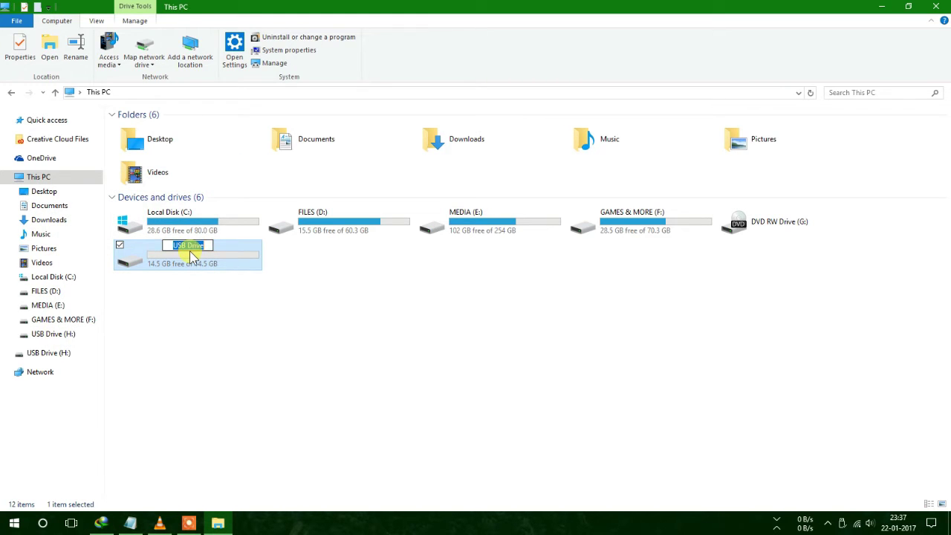
pyautogui.write('11111111111')
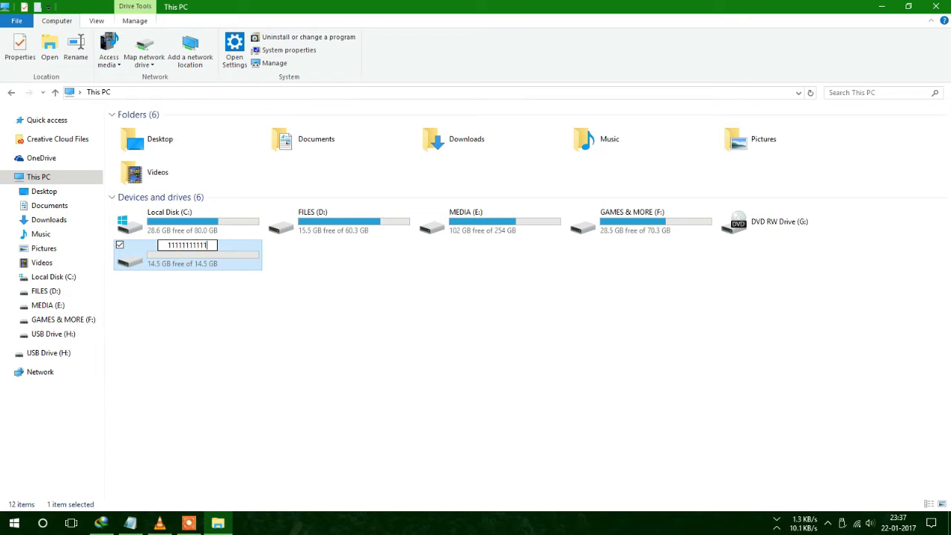
pyautogui.press('Escape')
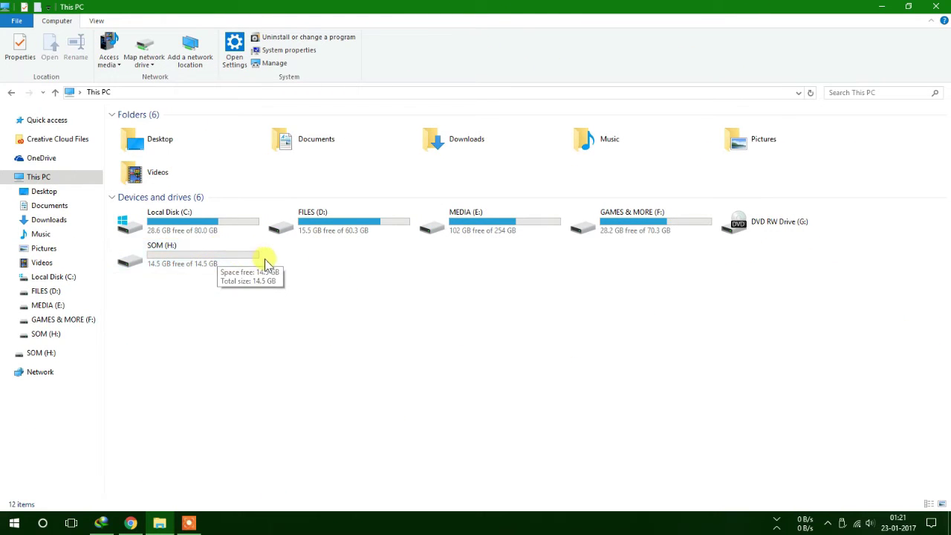
# Switch to Chrome and review the Portable App Directory and the PortableApps.com Platform download page
pyautogui.click(129, 520)
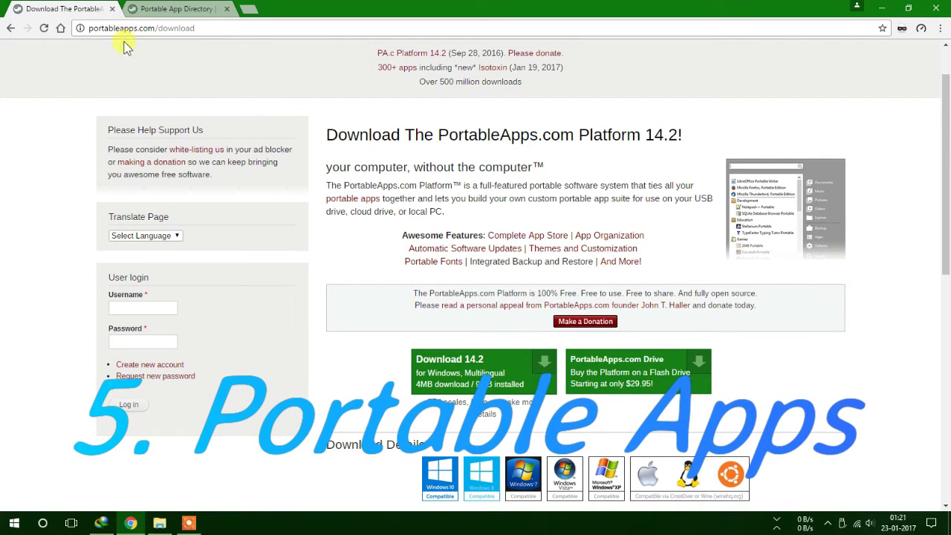
pyautogui.click(161, 8)
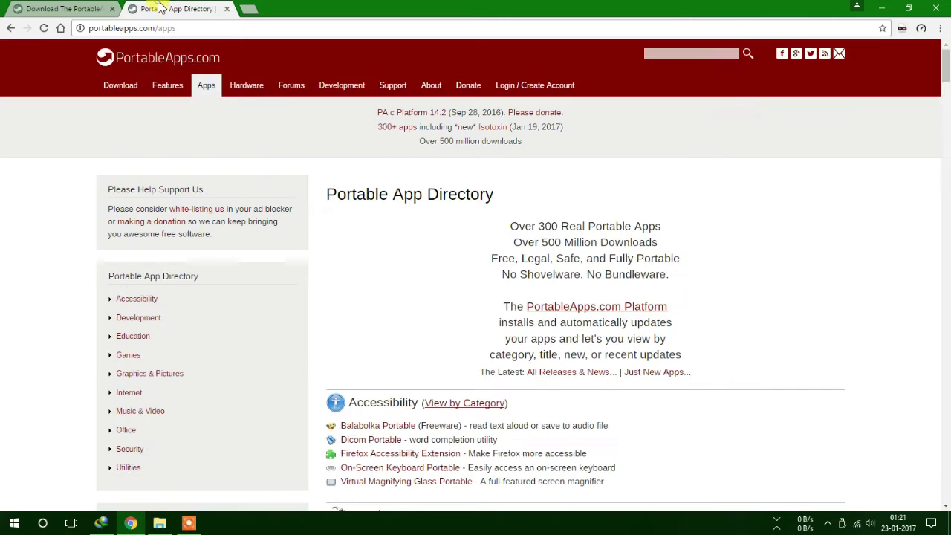
pyautogui.scroll(-2, 386, 312)
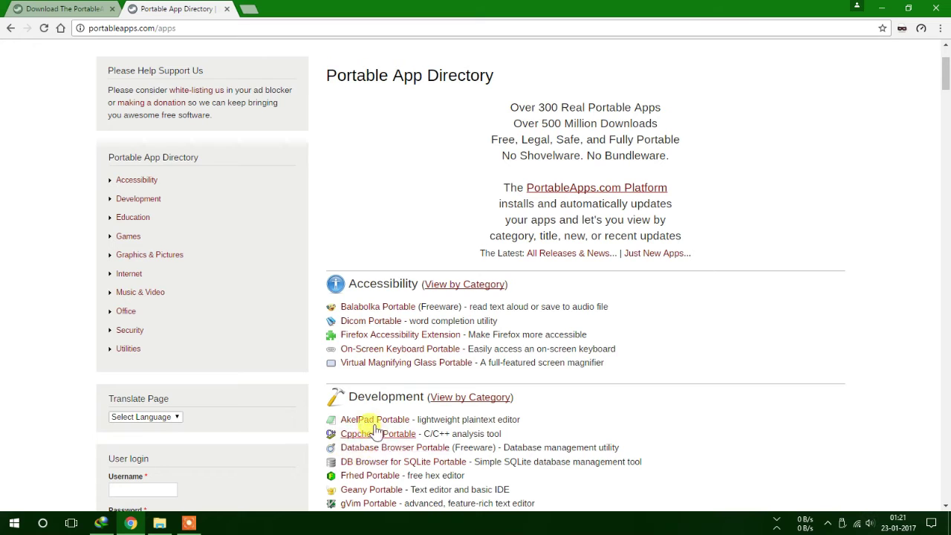
pyautogui.click(88, 9)
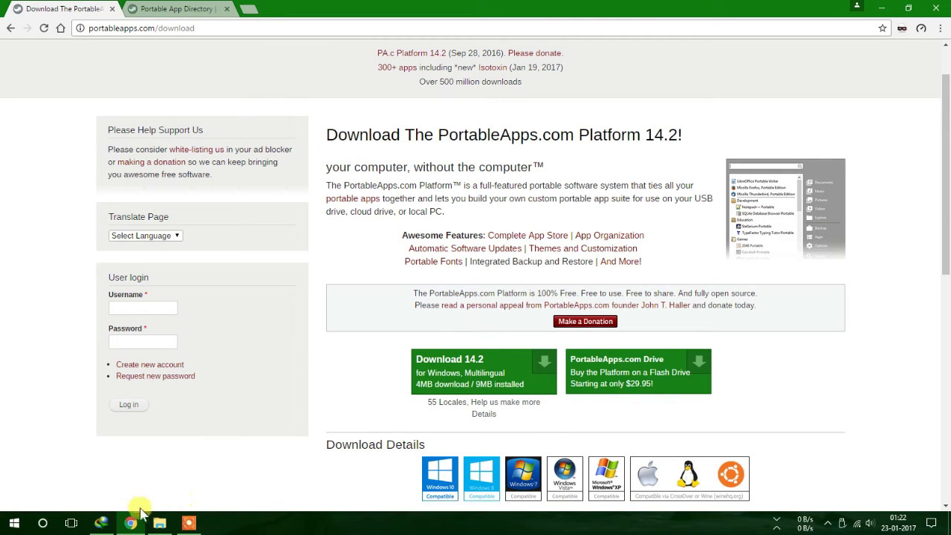
# Switch to Internet Download Manager and launch the downloaded PortableApps.com_Platform_Setup_14.2.paf.exe installer
pyautogui.click(104, 524)
pyautogui.rightClick(367, 220)
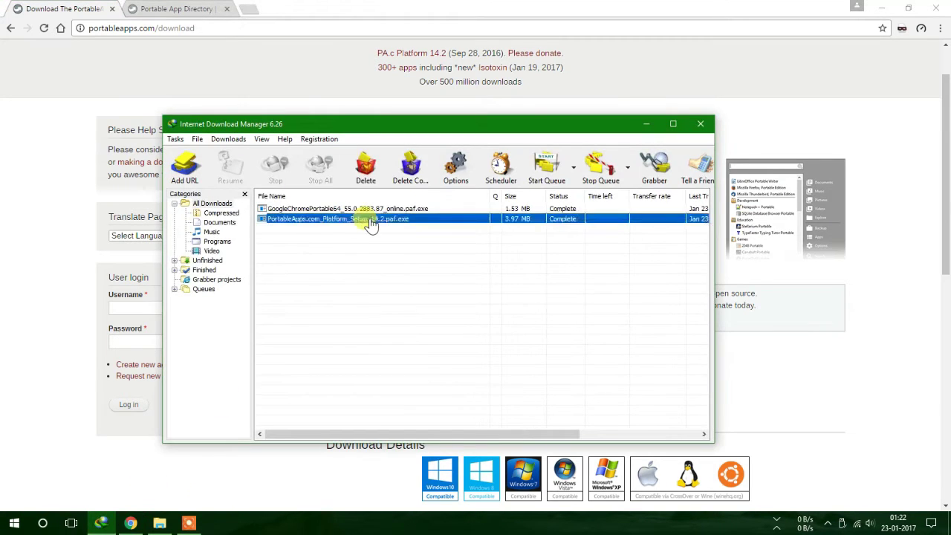
pyautogui.click(391, 225)
pyautogui.click(483, 288)
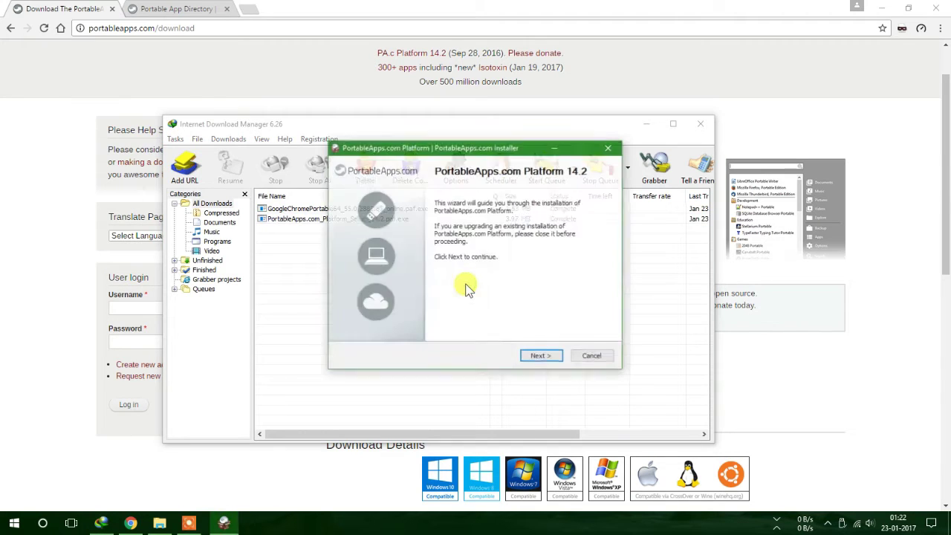
# Accept the license, install the platform as a New Install on a portable device, and finish with Run PortableApps.com Platform enabled
pyautogui.click(542, 360)
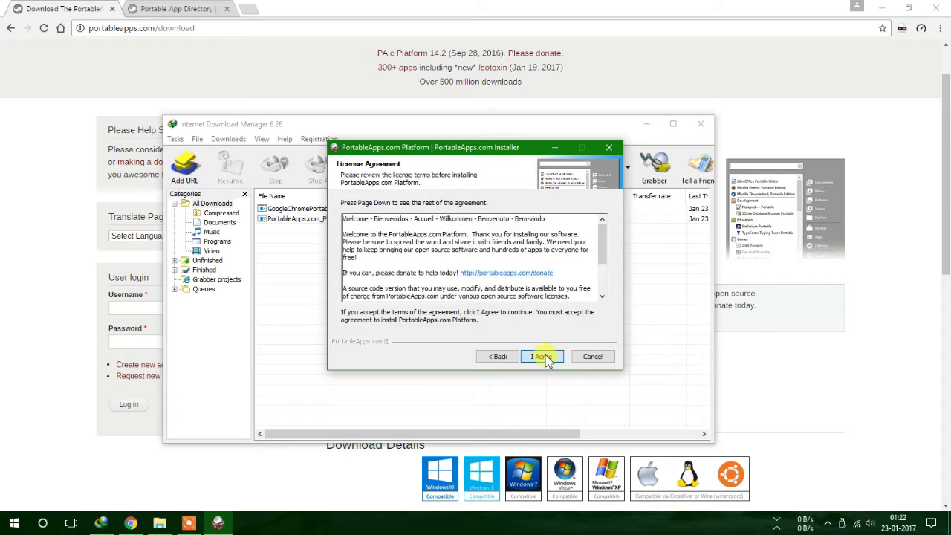
pyautogui.click(543, 357)
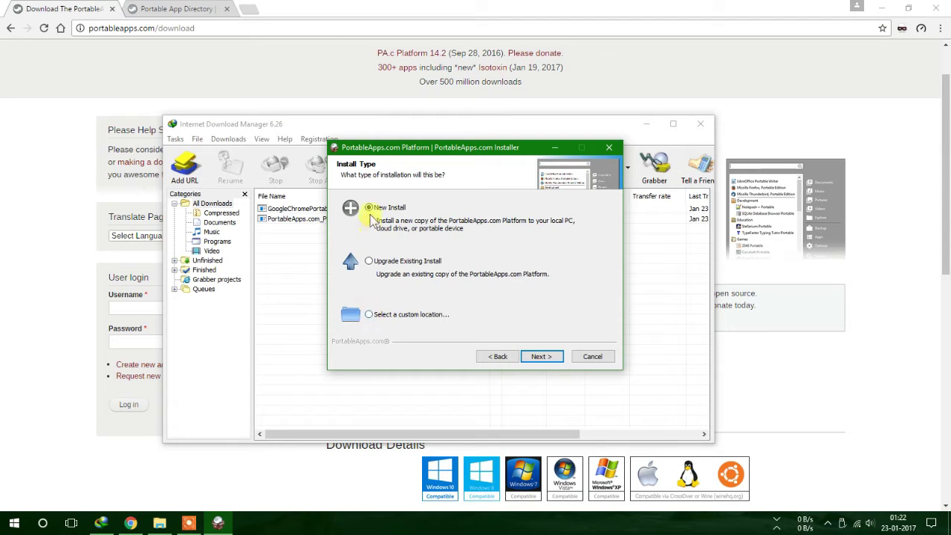
pyautogui.click(542, 367)
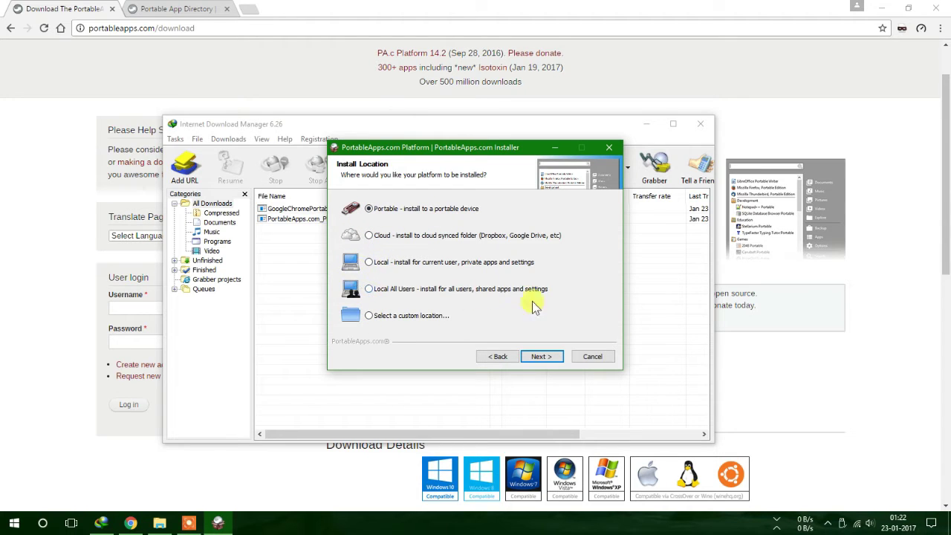
pyautogui.click(556, 360)
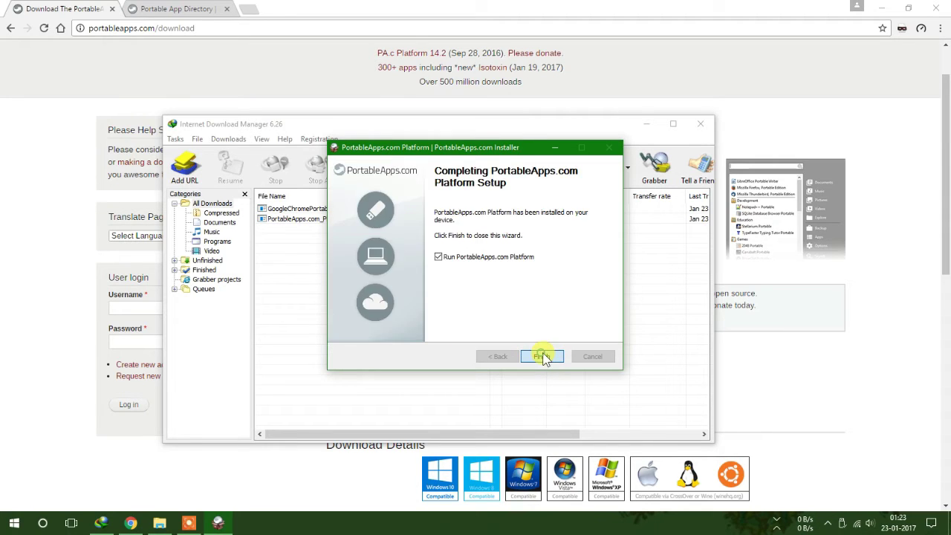
pyautogui.click(545, 355)
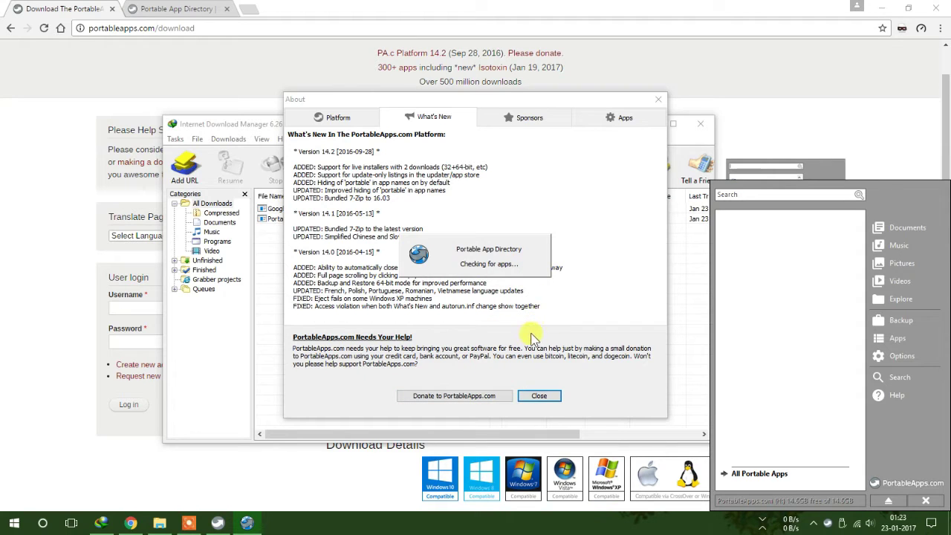
# Check the platform information in the About window and close it
pyautogui.click(636, 117)
pyautogui.click(362, 122)
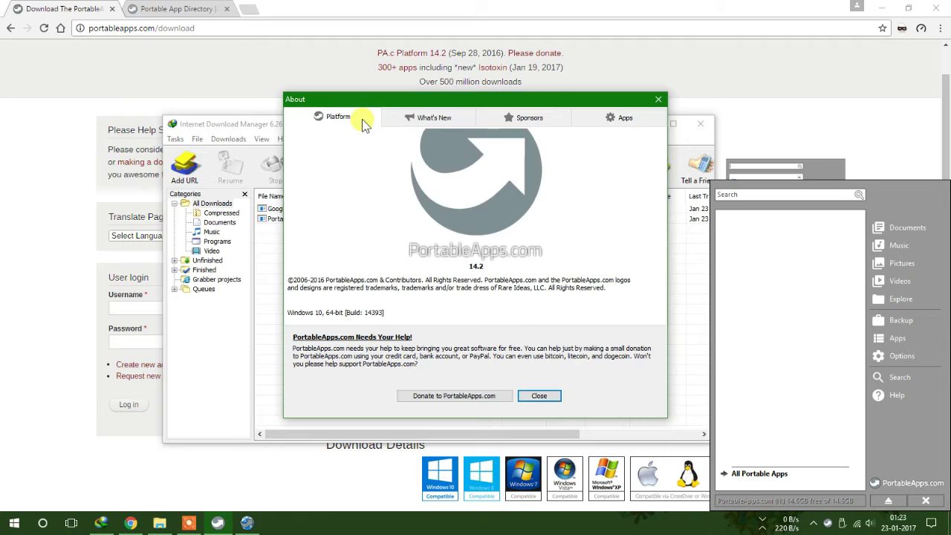
pyautogui.click(543, 396)
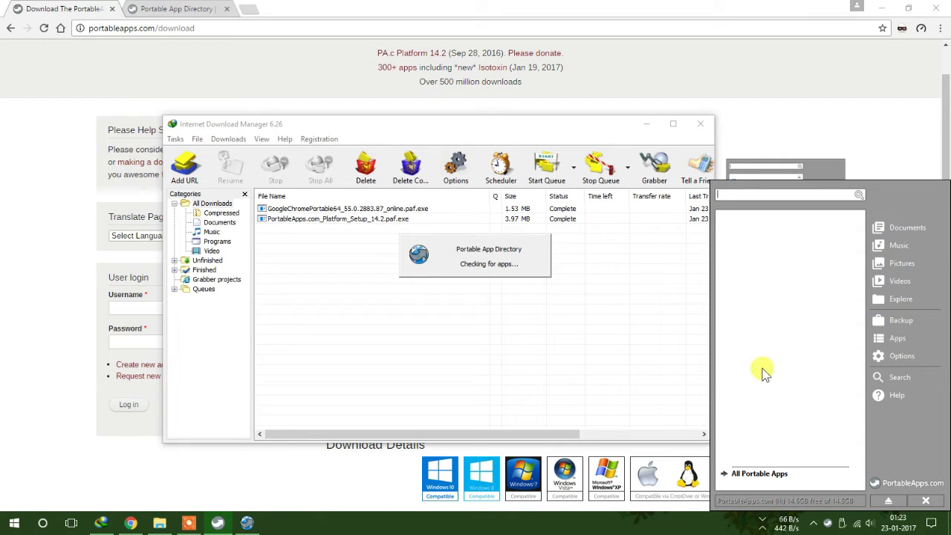
# Set the menu transparency to 80% in the PortableApps.com platform options
pyautogui.click(895, 359)
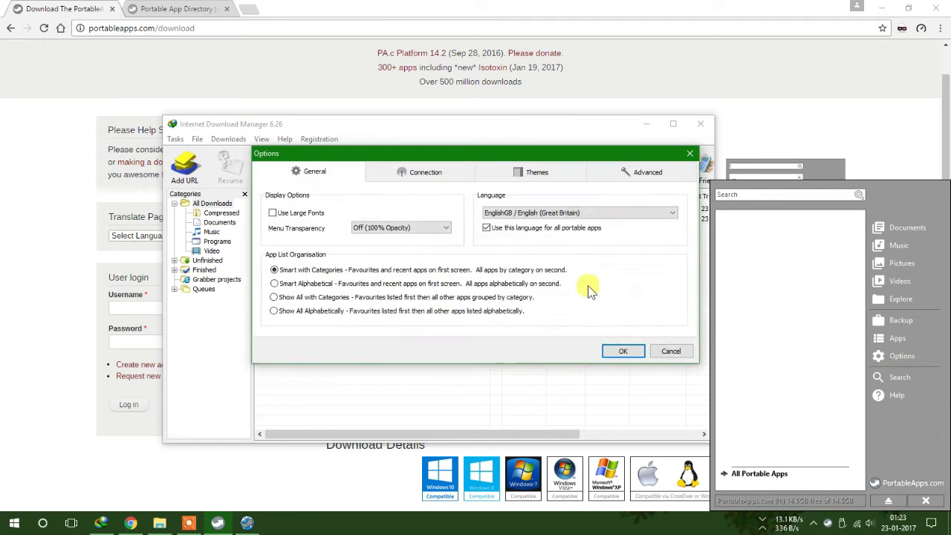
pyautogui.click(405, 232)
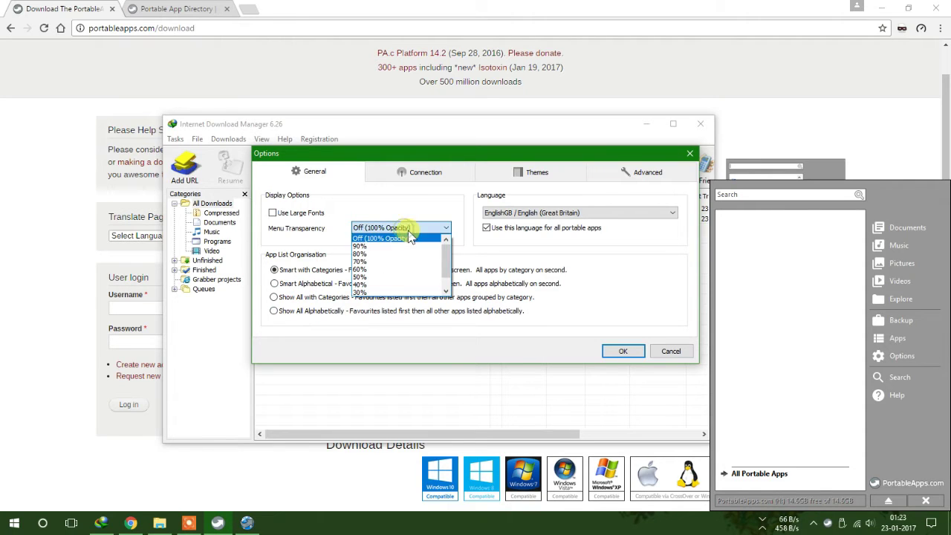
pyautogui.click(404, 257)
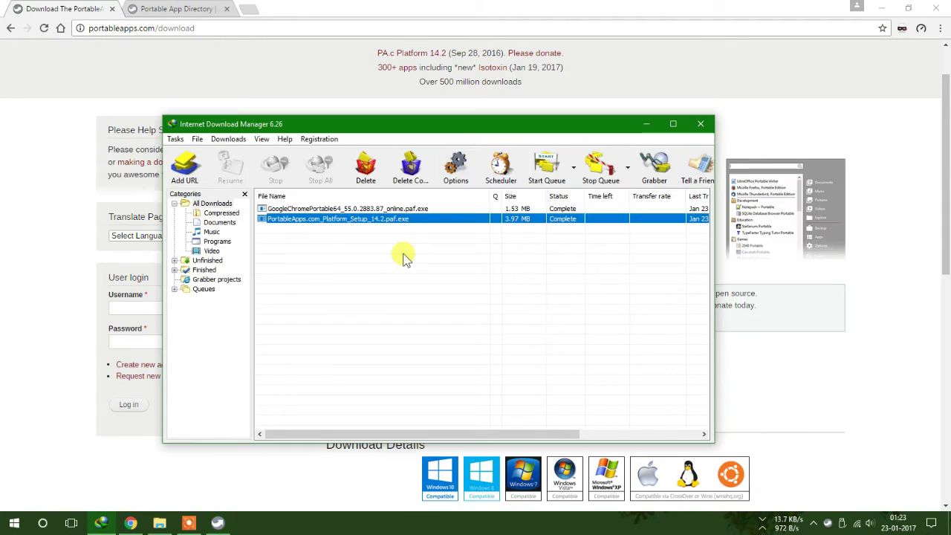
# Select Mozilla Firefox in the Portable App Directory, start its download and installation, and move the progress window aside
pyautogui.click(830, 521)
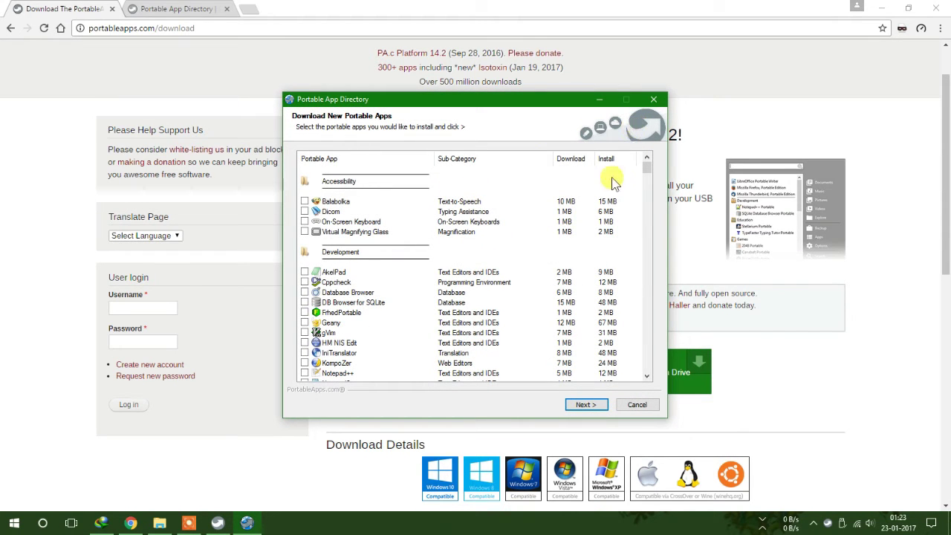
pyautogui.scroll(-6, 449, 222)
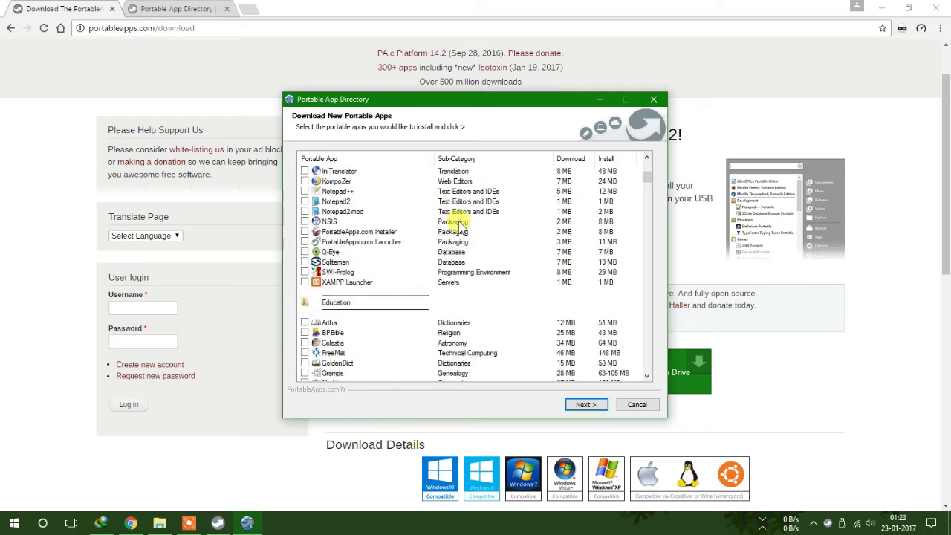
pyautogui.scroll(-6, 456, 222)
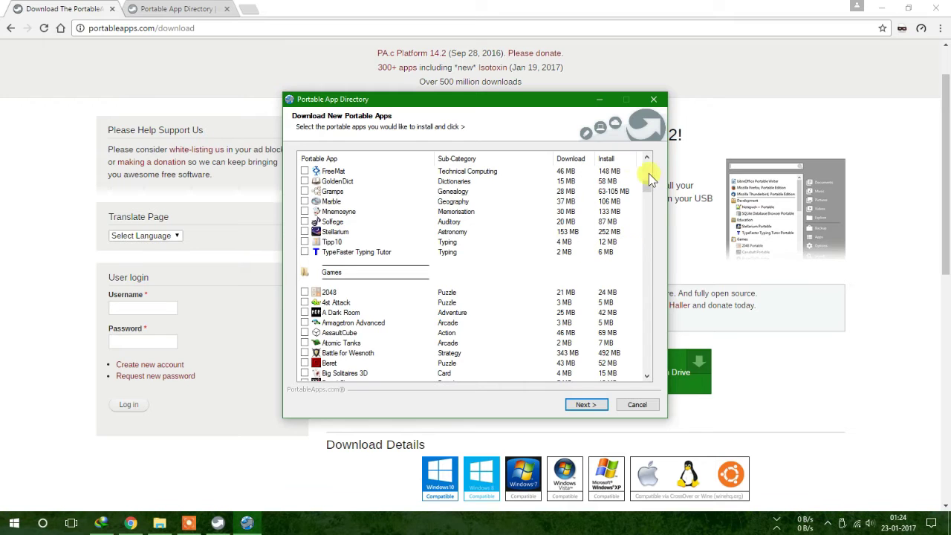
pyautogui.moveTo(649, 188); pyautogui.dragTo(668, 253)
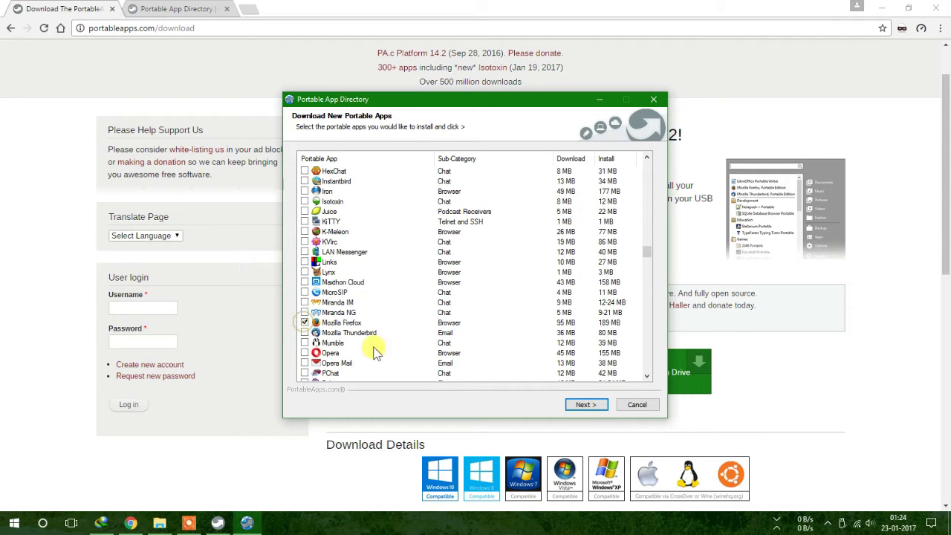
pyautogui.click(593, 404)
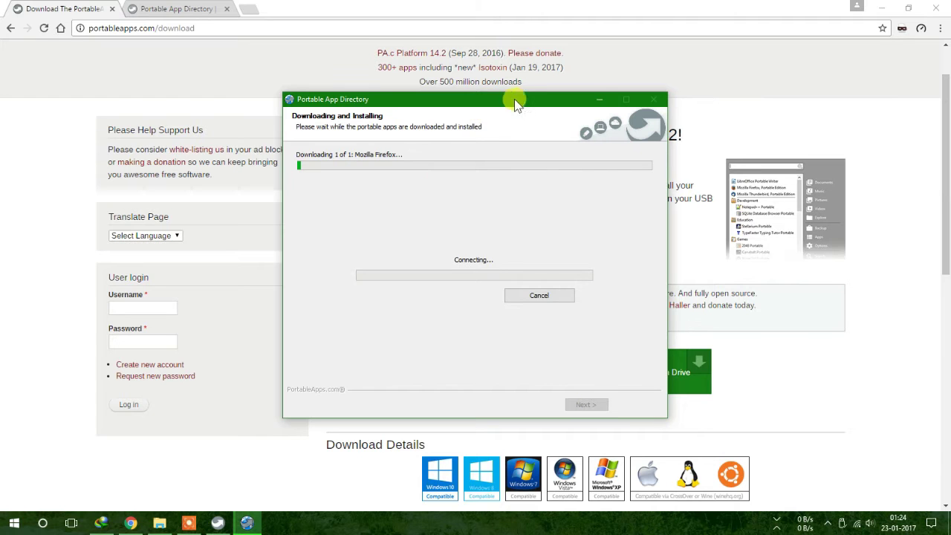
pyautogui.moveTo(514, 99); pyautogui.dragTo(768, 123)
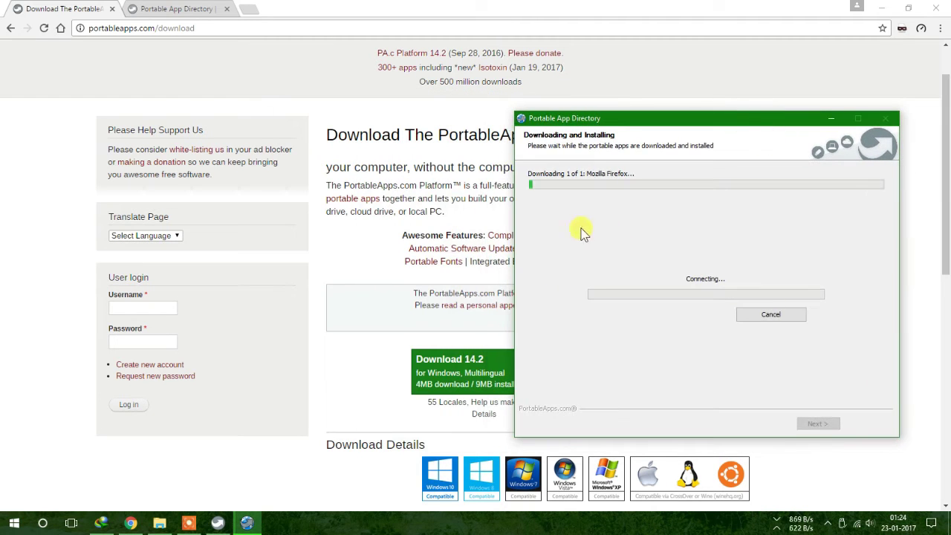
# Bring back the PortableApps.com platform options and look through the theme settings
pyautogui.click(220, 522)
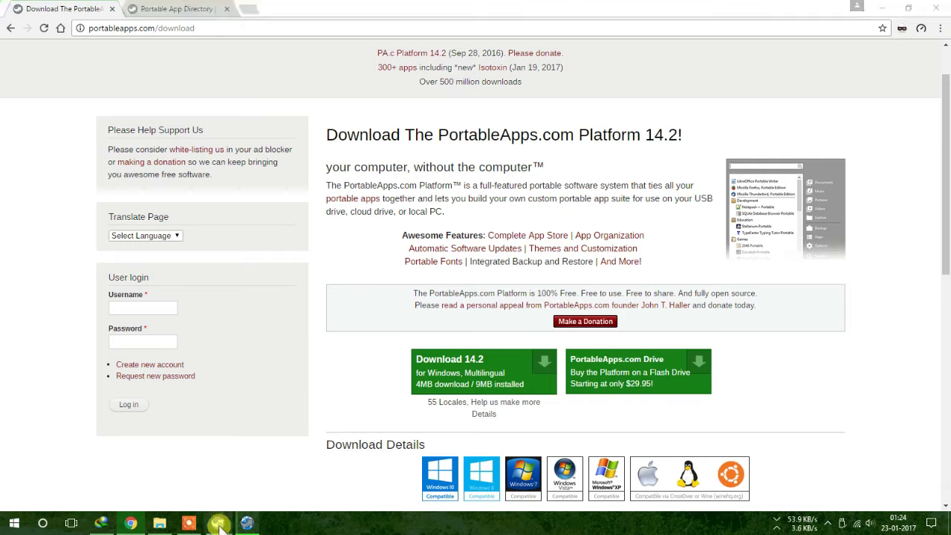
pyautogui.click(221, 522)
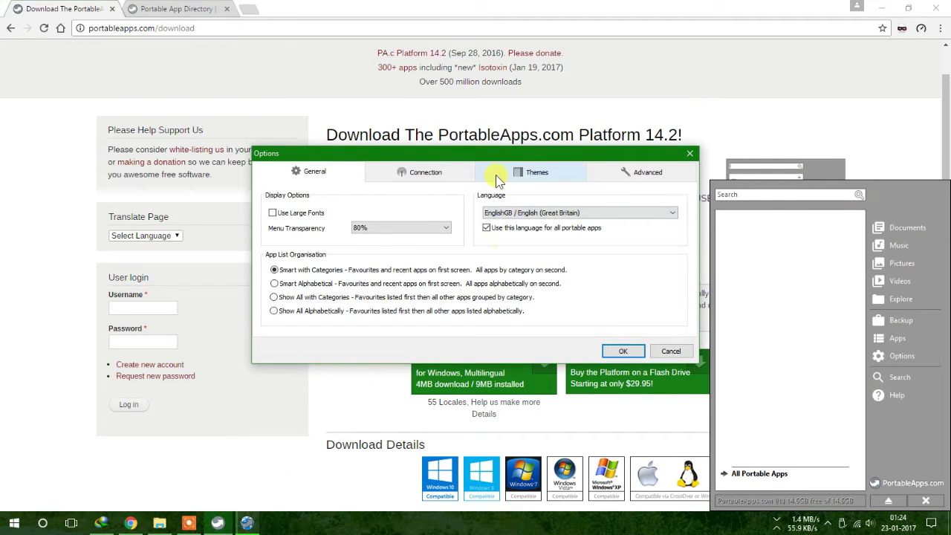
pyautogui.click(496, 180)
pyautogui.click(312, 220)
pyautogui.click(312, 251)
pyautogui.click(312, 290)
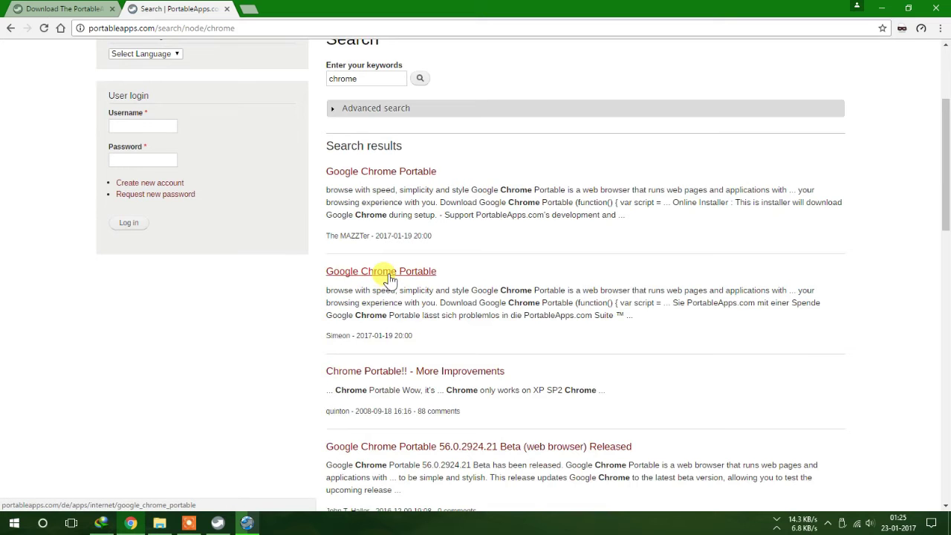
# Open the second Google Chrome Portable result from the chrome search on the PortableApps.com website
pyautogui.click(387, 276)
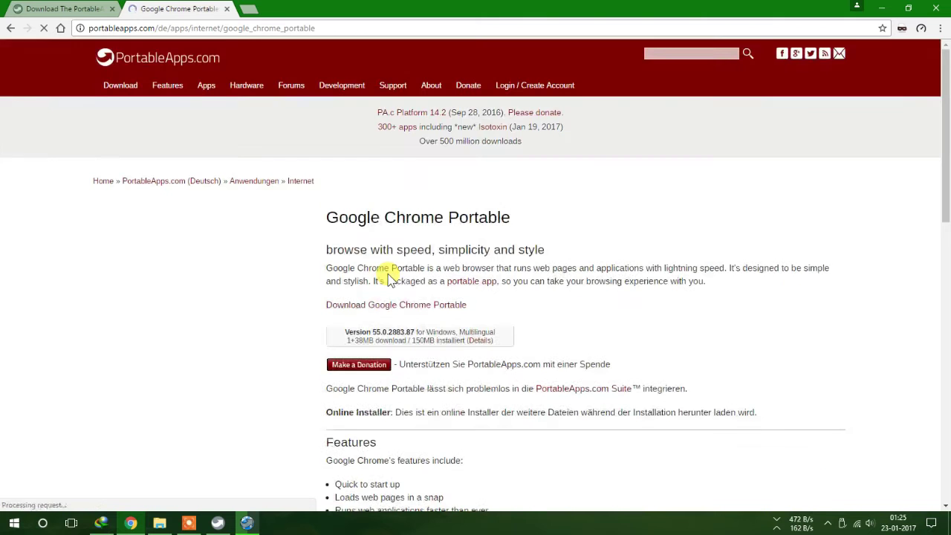
# Download the 55.0.2883.87 x64 Test build of Google Chrome Portable
pyautogui.scroll(-2, 390, 279)
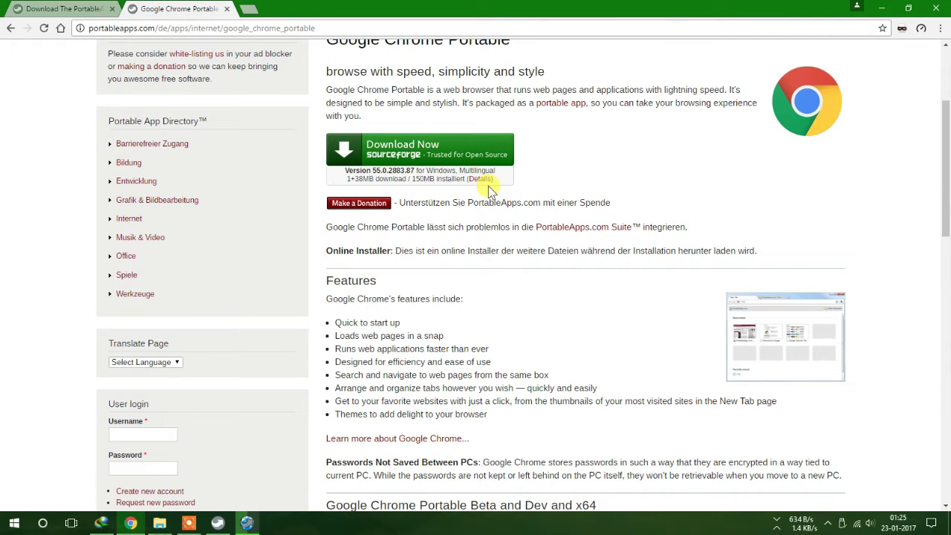
pyautogui.scroll(-7, 488, 186)
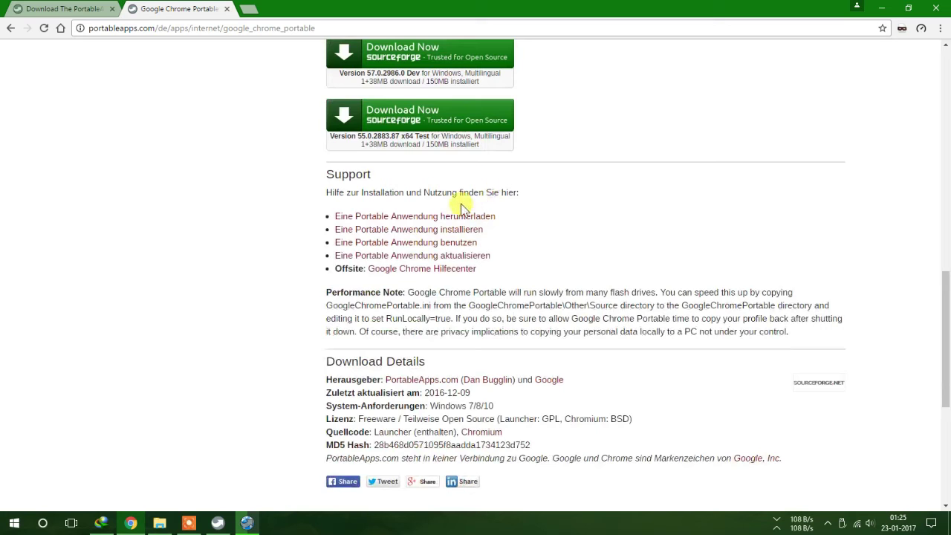
pyautogui.click(383, 119)
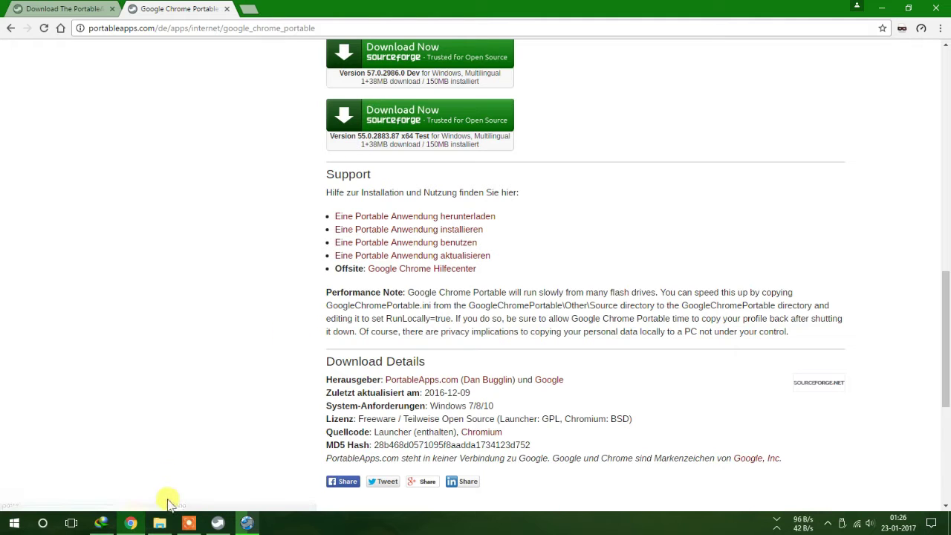
# Switch to Internet Download Manager and select the downloaded GoogleChromePortable64_55.0.2883.87_online.paf.exe installer
pyautogui.click(156, 523)
pyautogui.click(106, 524)
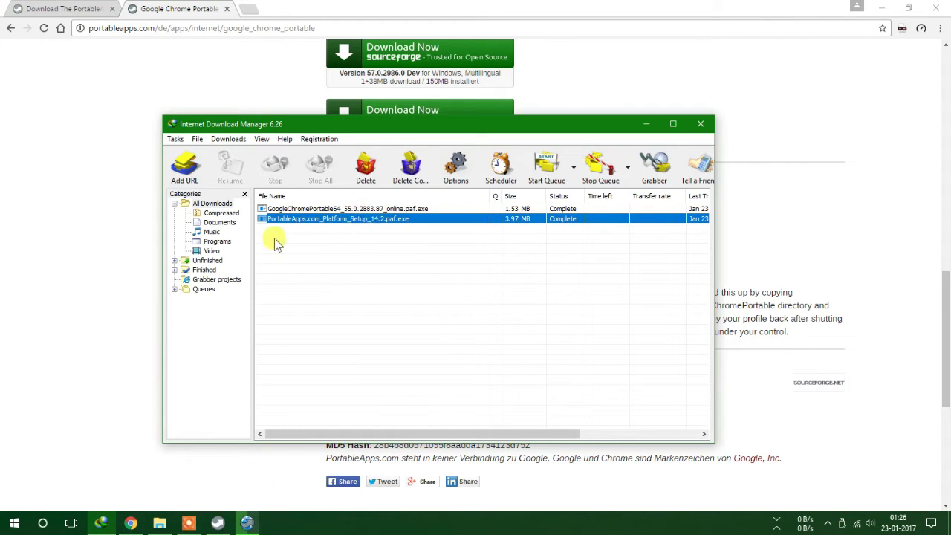
pyautogui.click(289, 208)
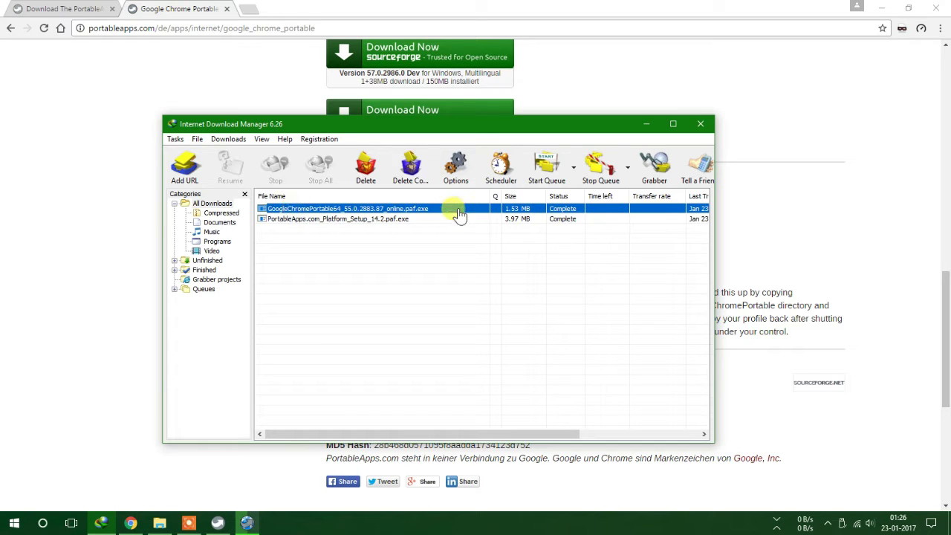
# Check the Mozilla Firefox installation progress, and minimize the browser to open the H: drive from This PC
pyautogui.click(228, 523)
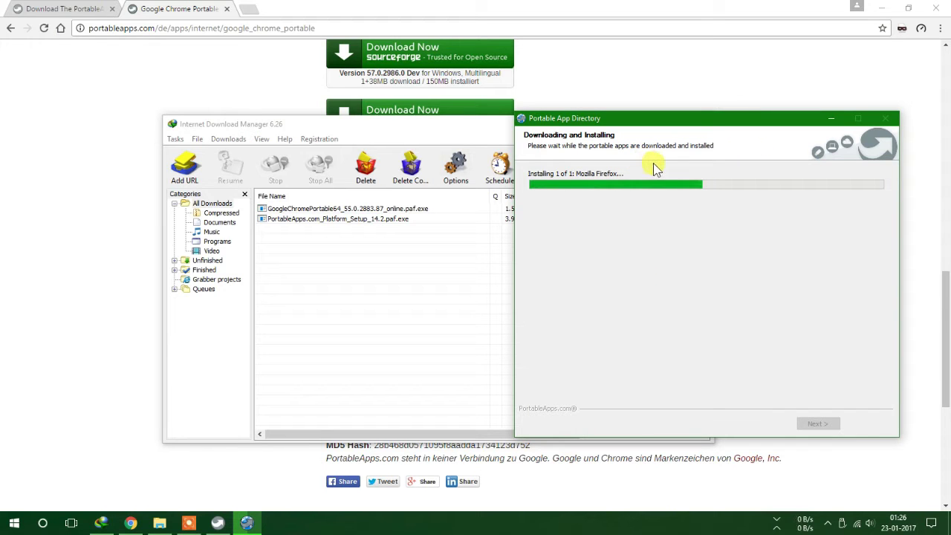
pyautogui.click(881, 8)
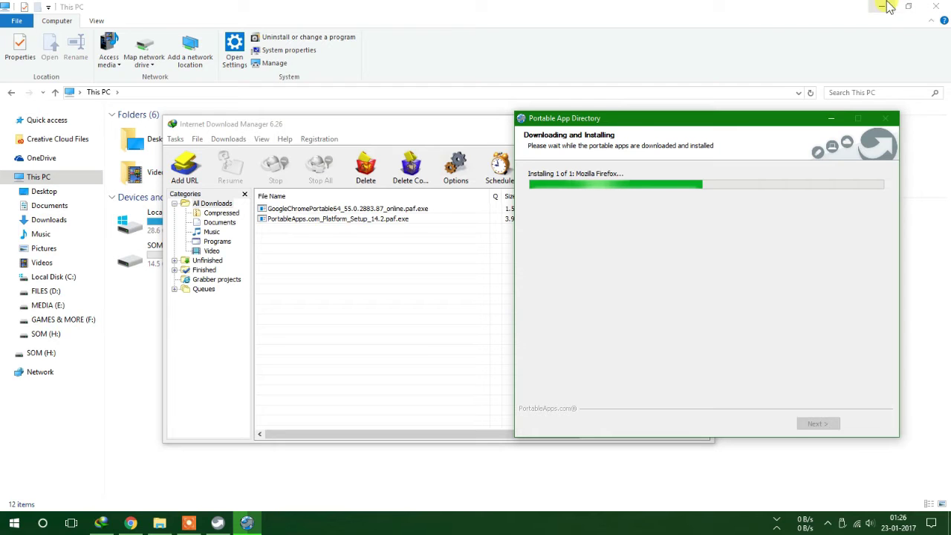
pyautogui.doubleClick(154, 251)
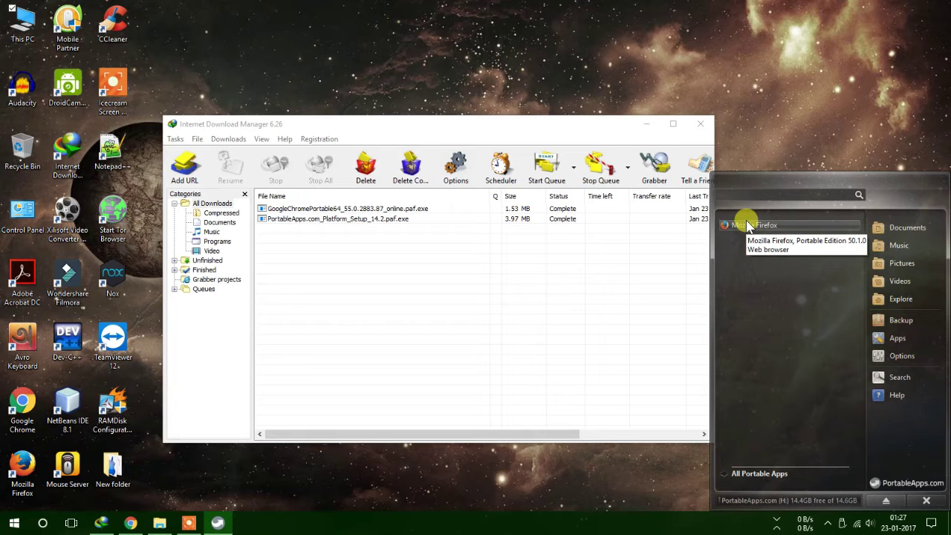
# Launch Mozilla Firefox from the PortableApps.com menu and open the file location of its process through Task Manager
pyautogui.click(748, 225)
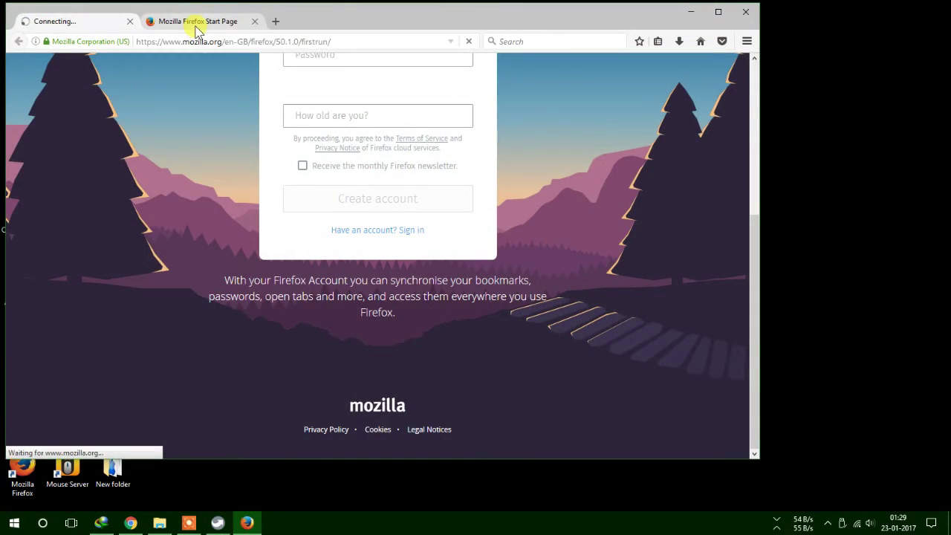
pyautogui.click(194, 24)
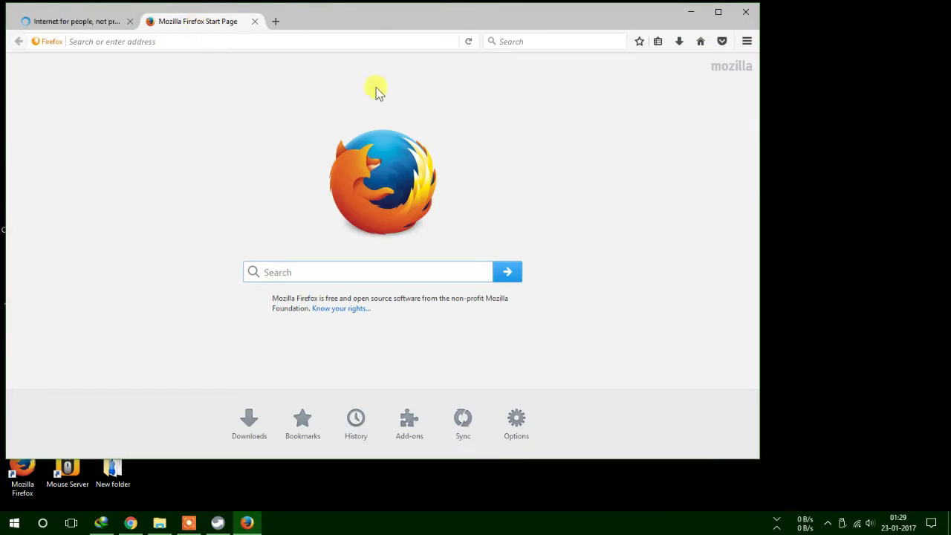
pyautogui.rightClick(364, 524)
pyautogui.click(412, 478)
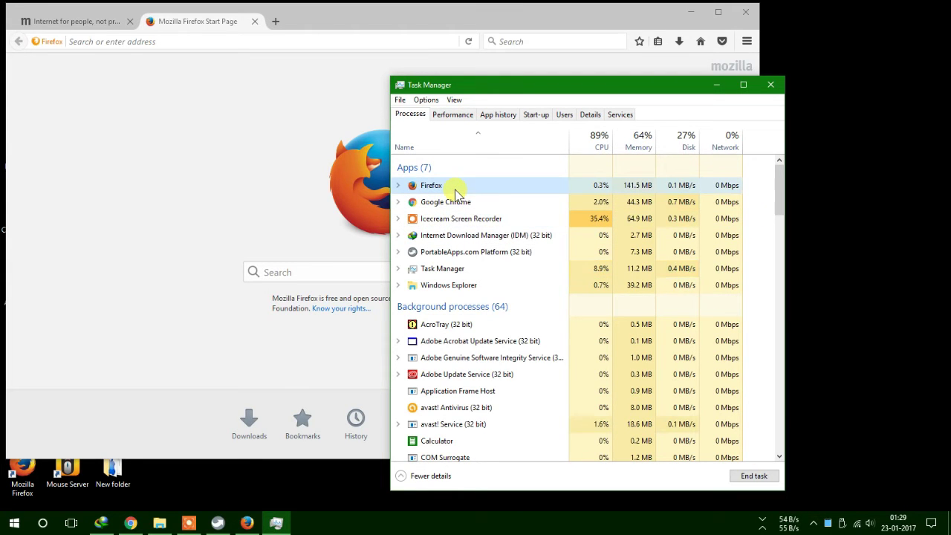
pyautogui.rightClick(454, 191)
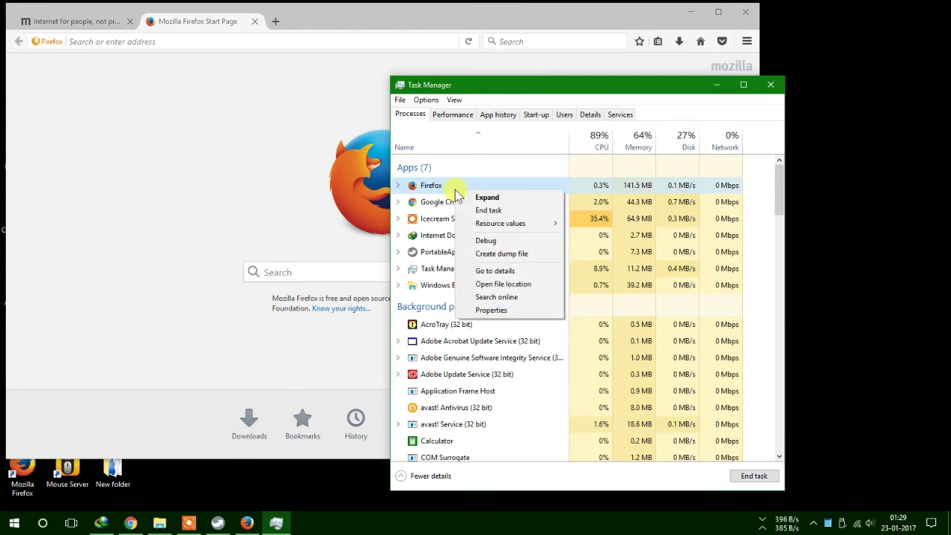
pyautogui.click(538, 285)
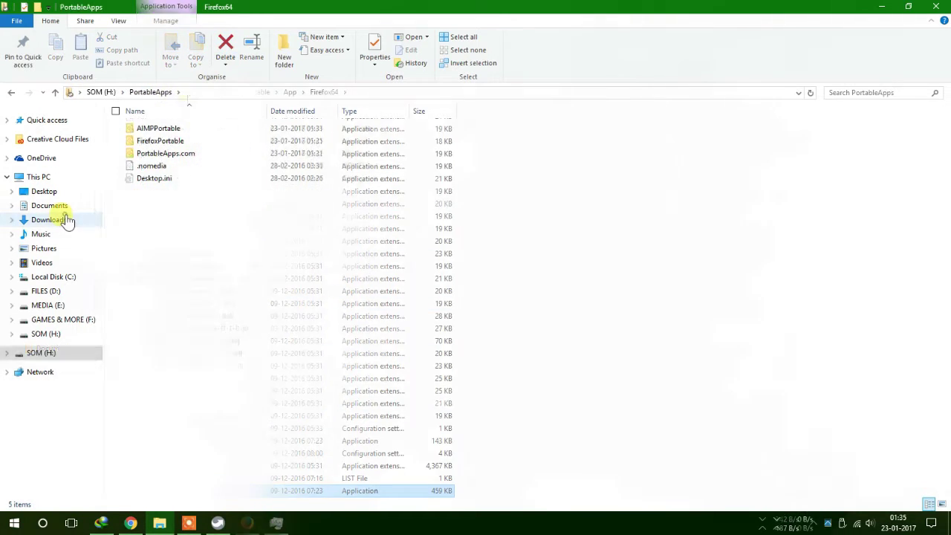
# Copy the GoogleChromePortable64 folder from Downloads > Programs into the PortableApps folder on the H: drive
pyautogui.click(62, 216)
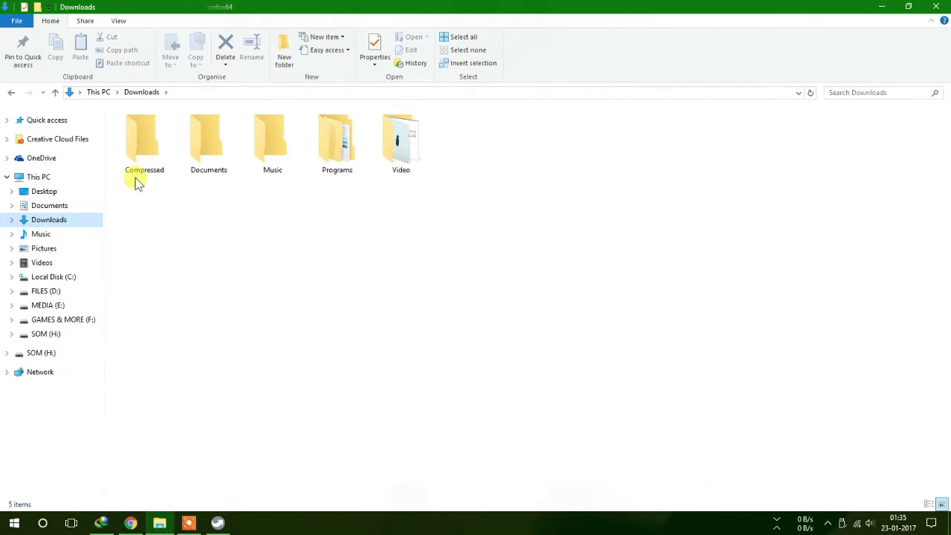
pyautogui.doubleClick(358, 145)
pyautogui.click(195, 130)
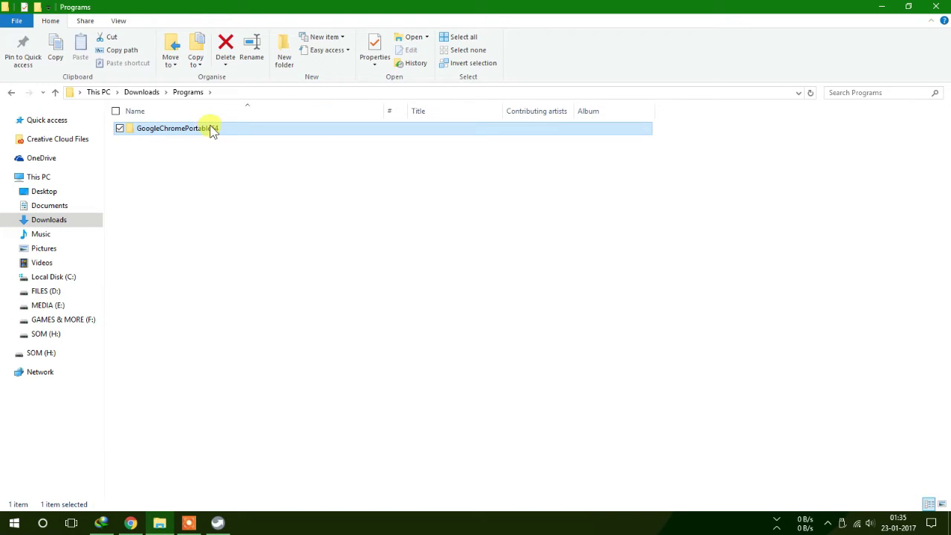
pyautogui.rightClick(214, 130)
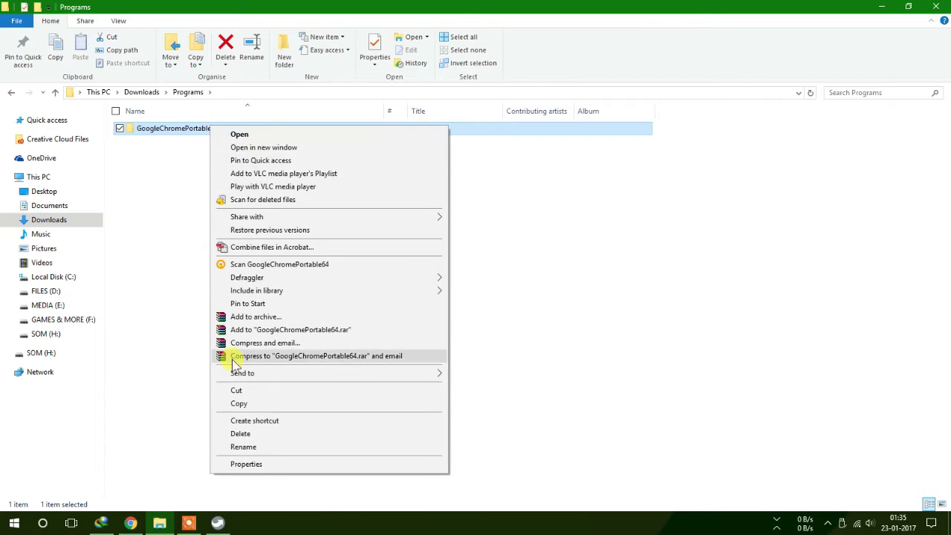
pyautogui.click(237, 405)
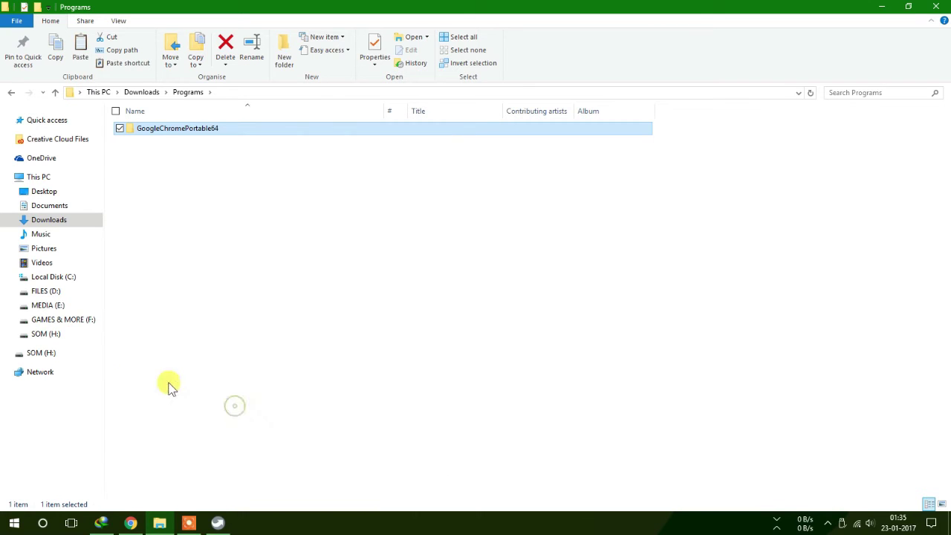
pyautogui.click(52, 353)
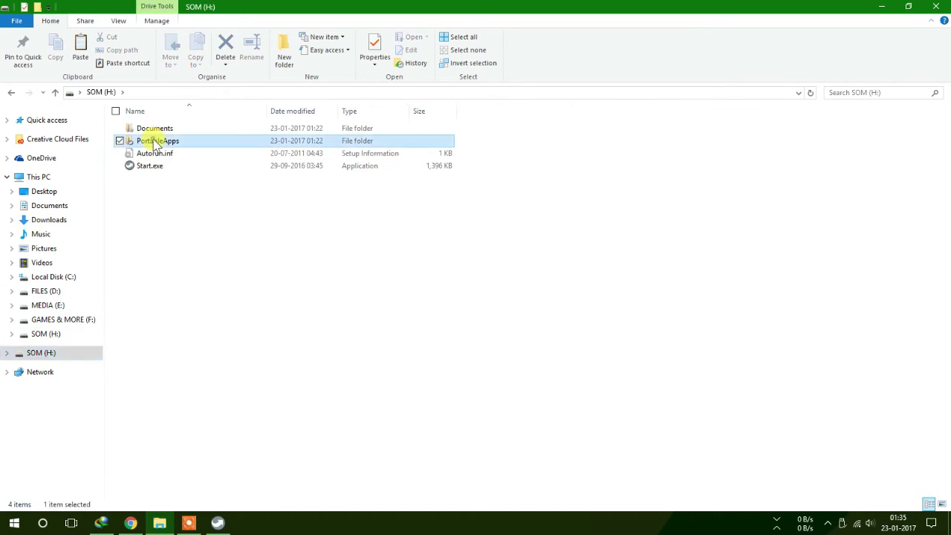
pyautogui.doubleClick(153, 141)
pyautogui.hotkey('ctrl', 'v')
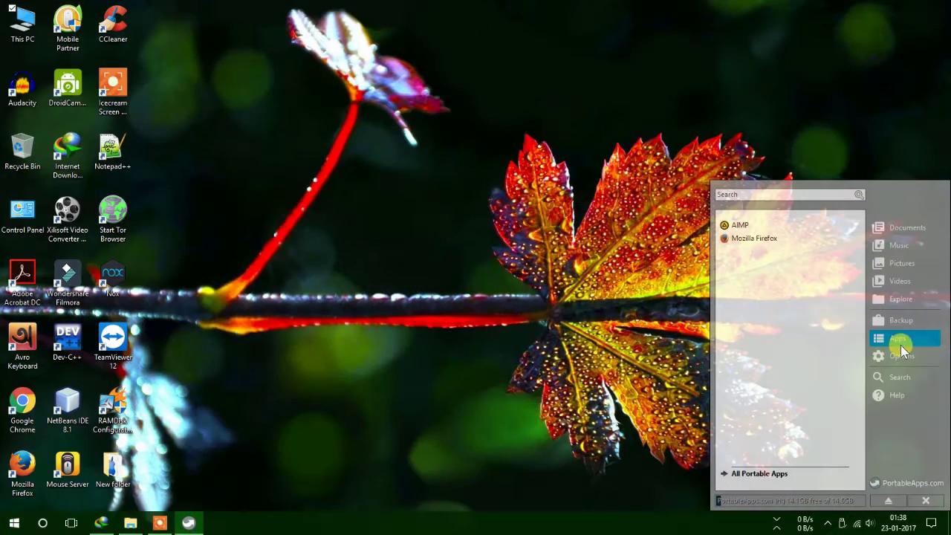
# Refresh the app icons in the PortableApps.com menu and launch a portable browser from the list
pyautogui.click(899, 340)
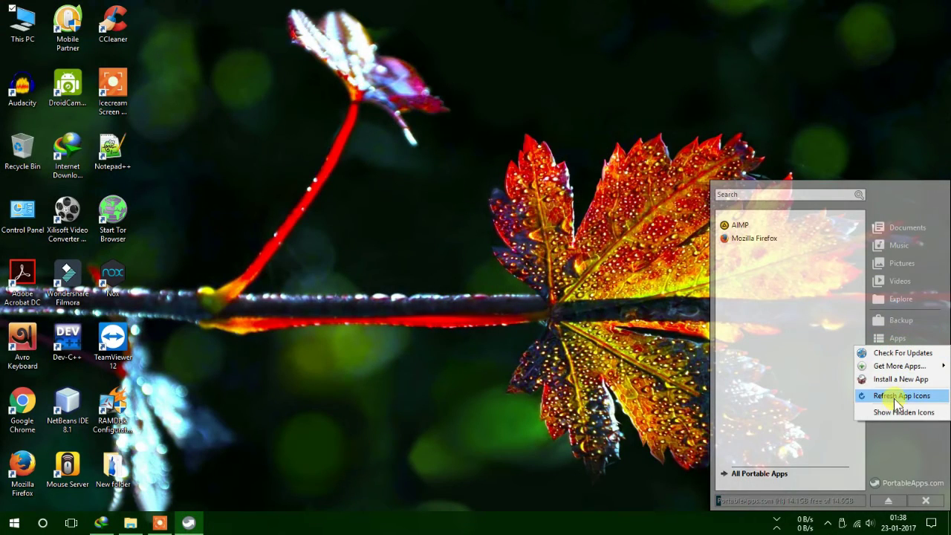
pyautogui.click(894, 397)
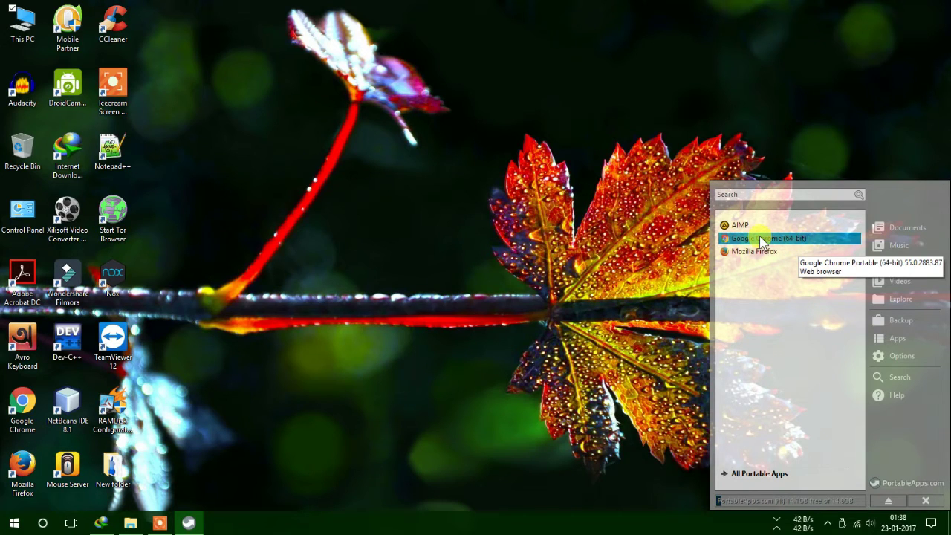
pyautogui.click(767, 474)
pyautogui.click(769, 474)
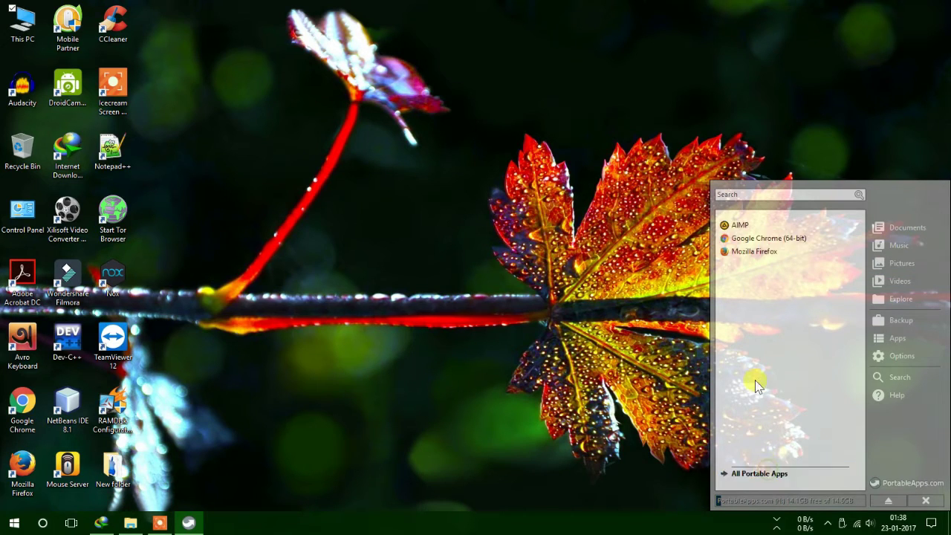
pyautogui.click(752, 246)
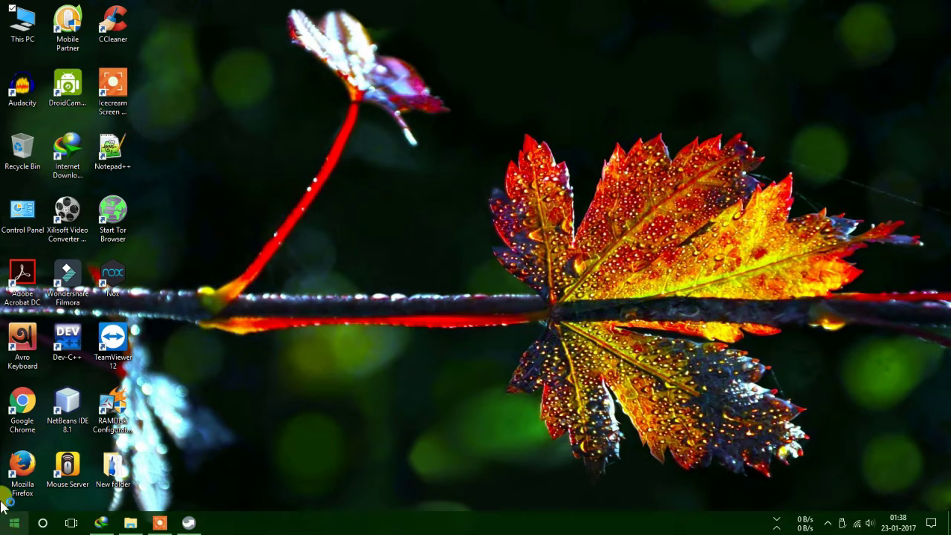
pyautogui.moveTo(186, 525)
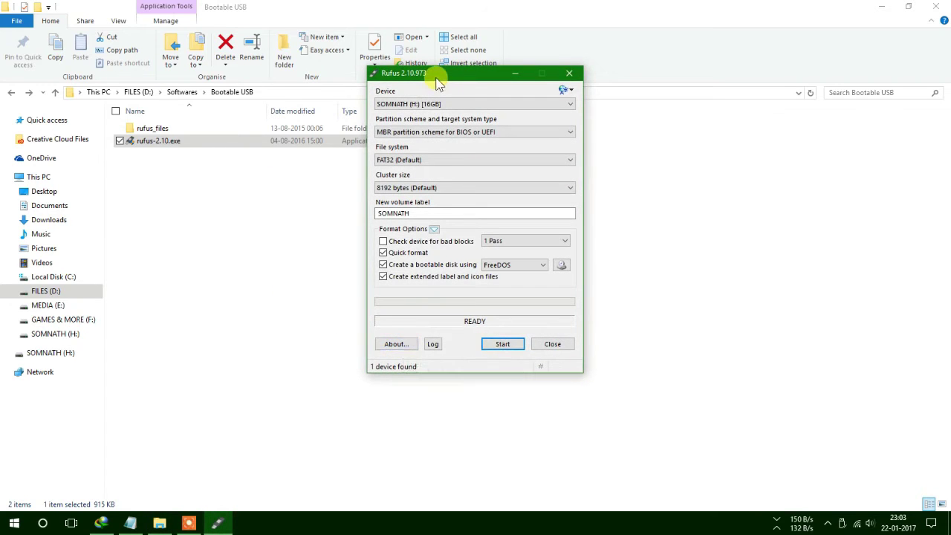
# Move the Rufus window aside and set the partition scheme and target system type to GPT partition scheme for UEFI
pyautogui.moveTo(437, 75); pyautogui.dragTo(382, 122)
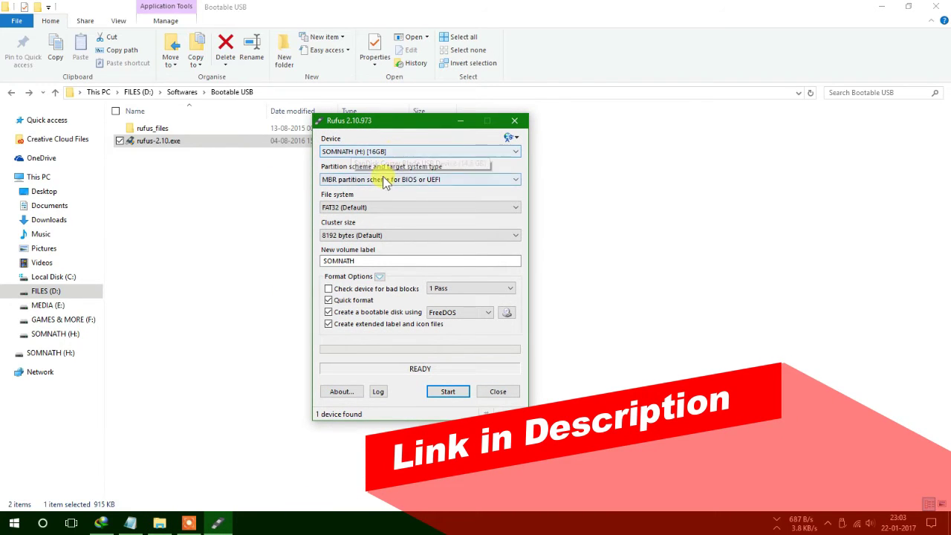
pyautogui.click(385, 184)
pyautogui.click(386, 185)
pyautogui.click(389, 184)
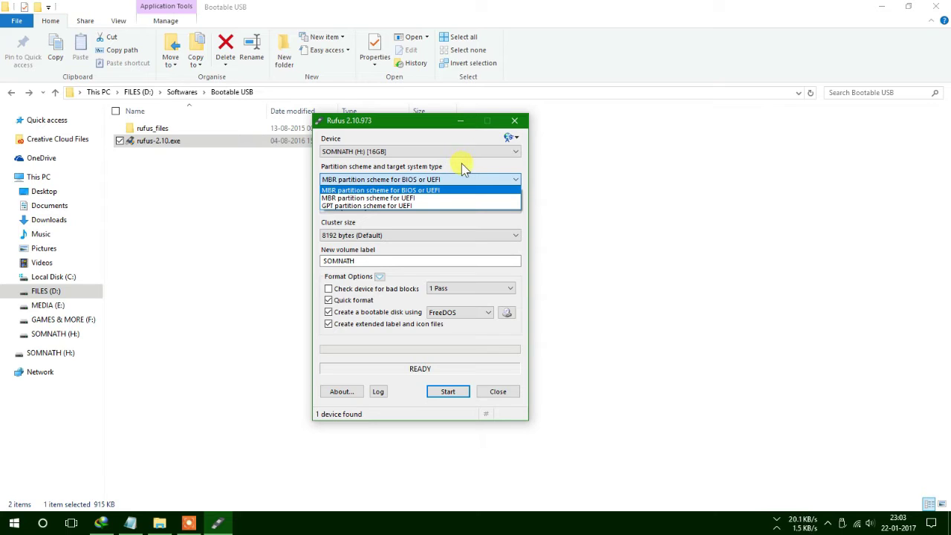
pyautogui.click(394, 225)
pyautogui.click(417, 180)
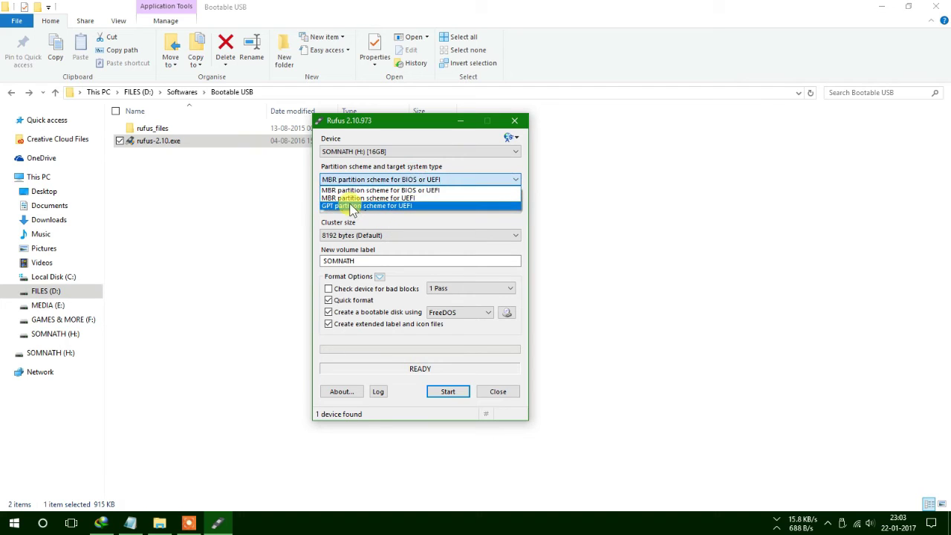
pyautogui.click(353, 206)
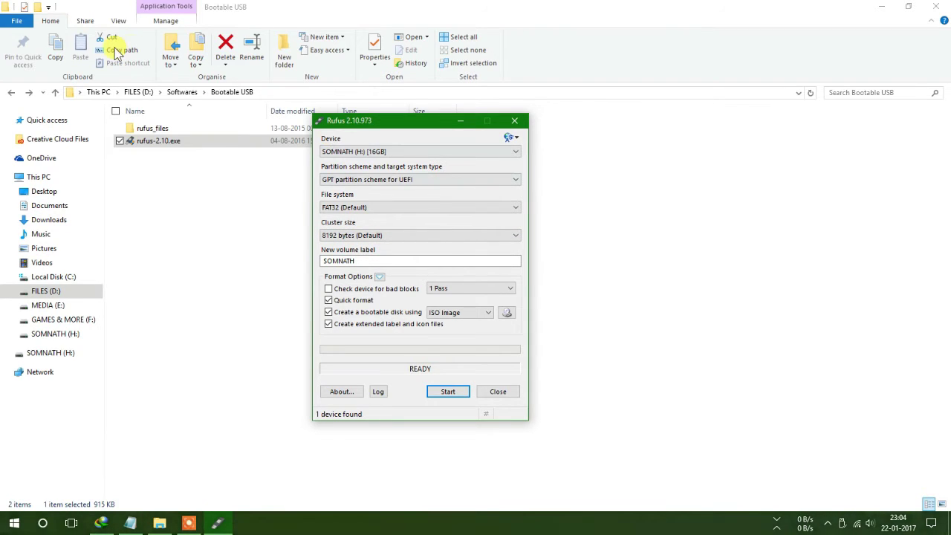
# Minimize File Explorer and open Disk Management in Computer Management for This PC
pyautogui.click(882, 6)
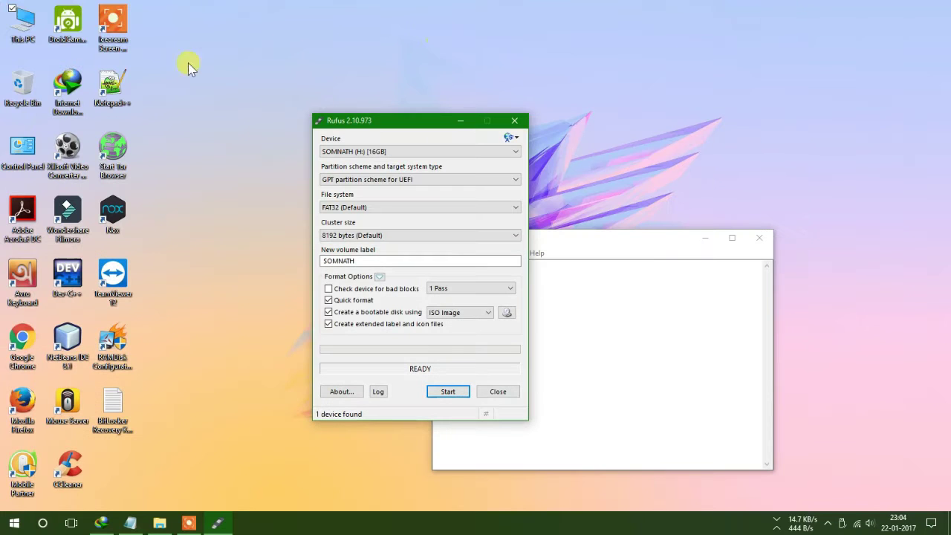
pyautogui.rightClick(15, 26)
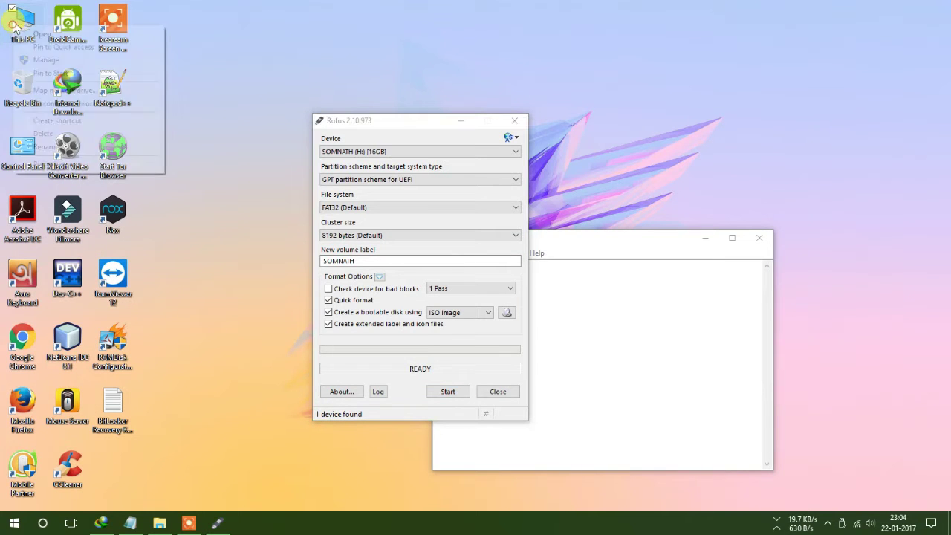
pyautogui.click(44, 60)
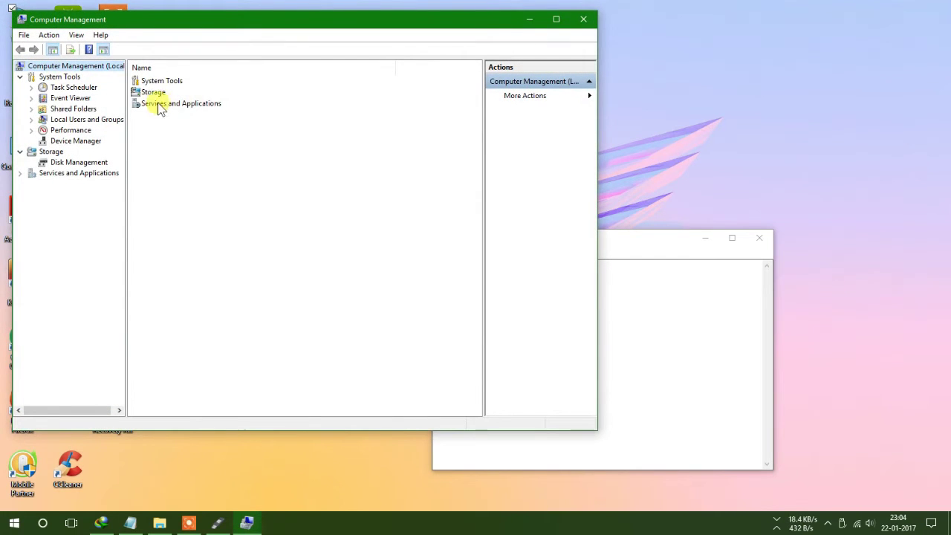
pyautogui.click(154, 92)
pyautogui.doubleClick(155, 92)
pyautogui.doubleClick(166, 79)
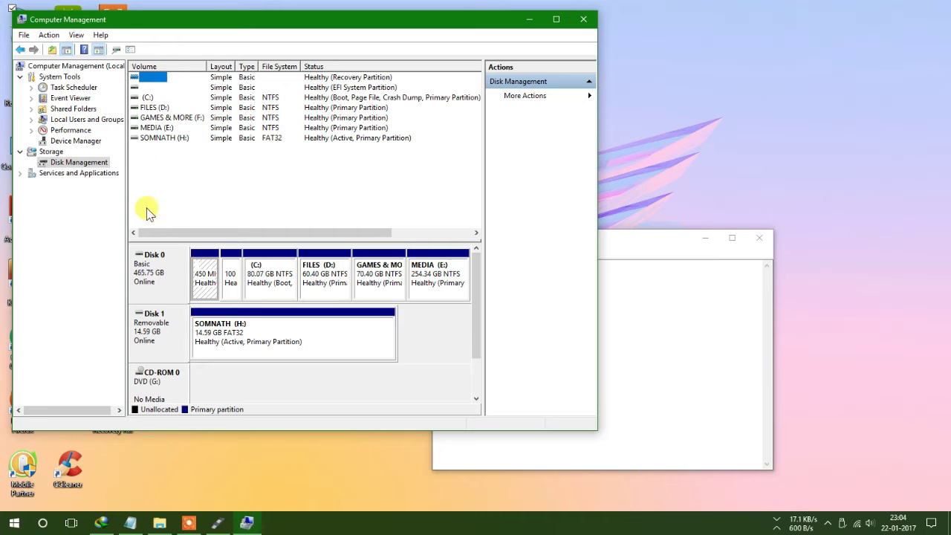
# Open the properties of Disk 0
pyautogui.click(159, 283)
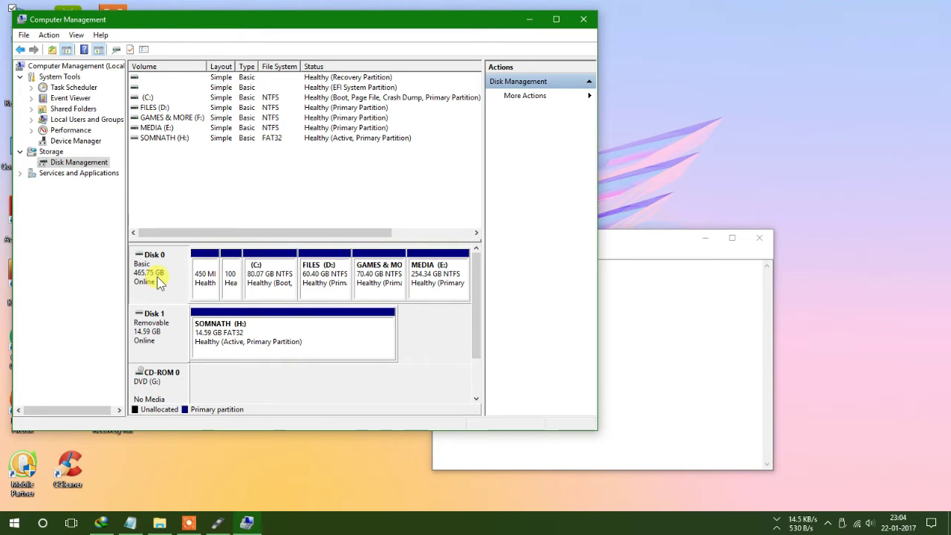
pyautogui.rightClick(159, 282)
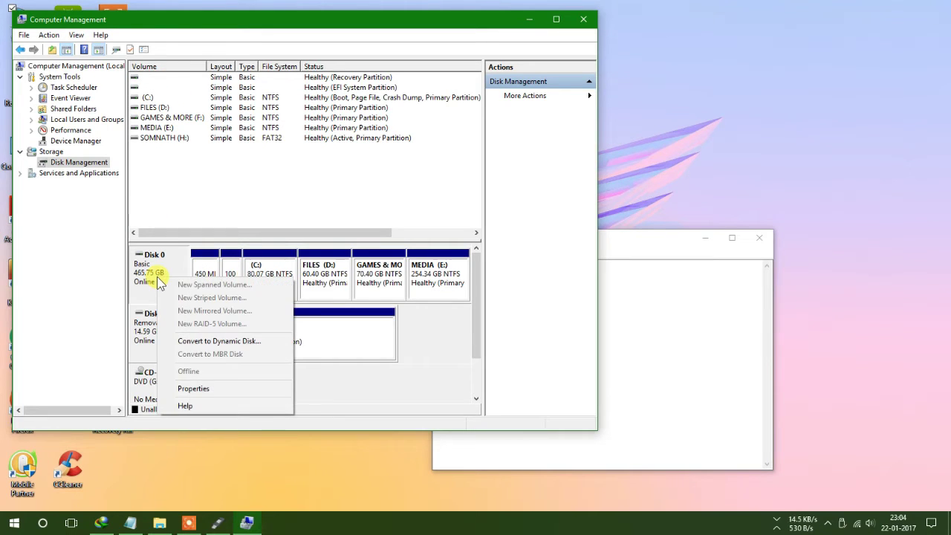
pyautogui.click(193, 389)
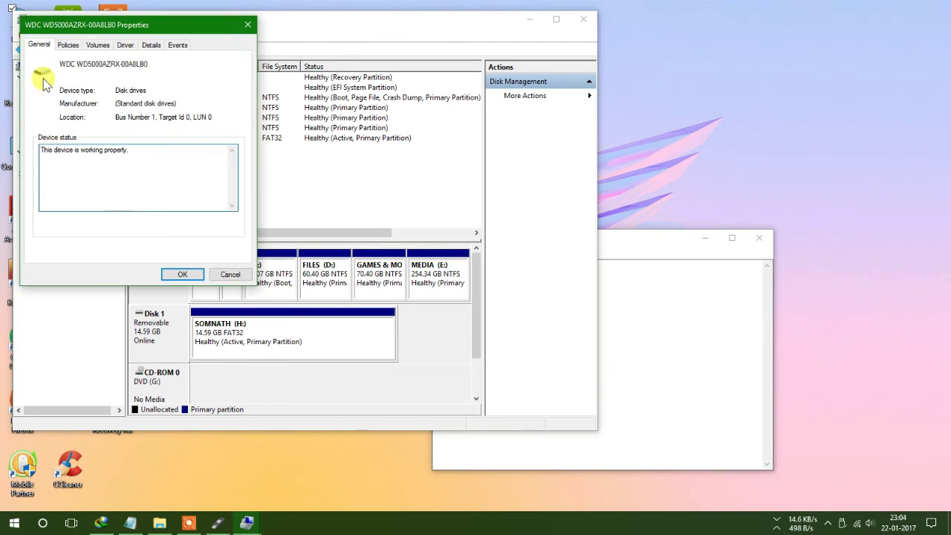
# Check Disk 0's partition style in its volume details, comparing with its policies, and close the properties and Computer Management
pyautogui.click(68, 45)
pyautogui.click(94, 46)
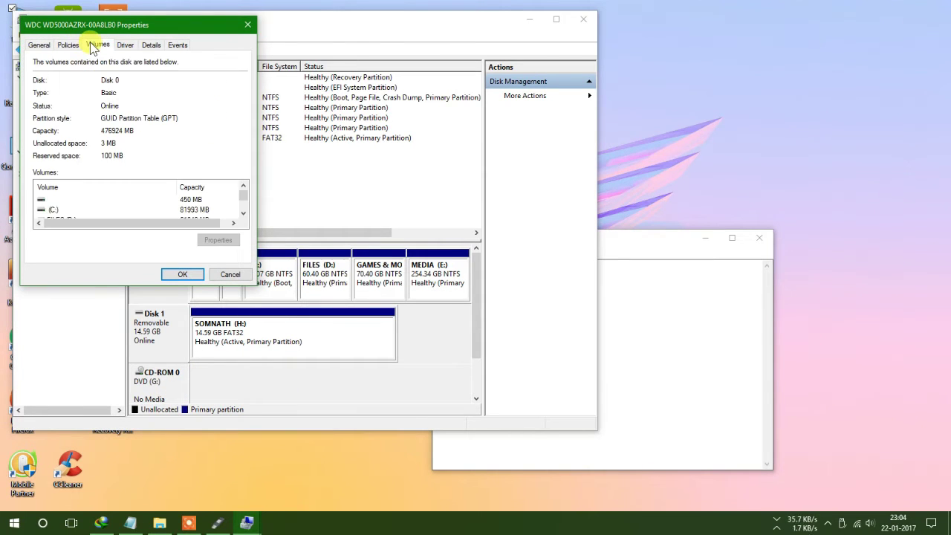
pyautogui.click(76, 43)
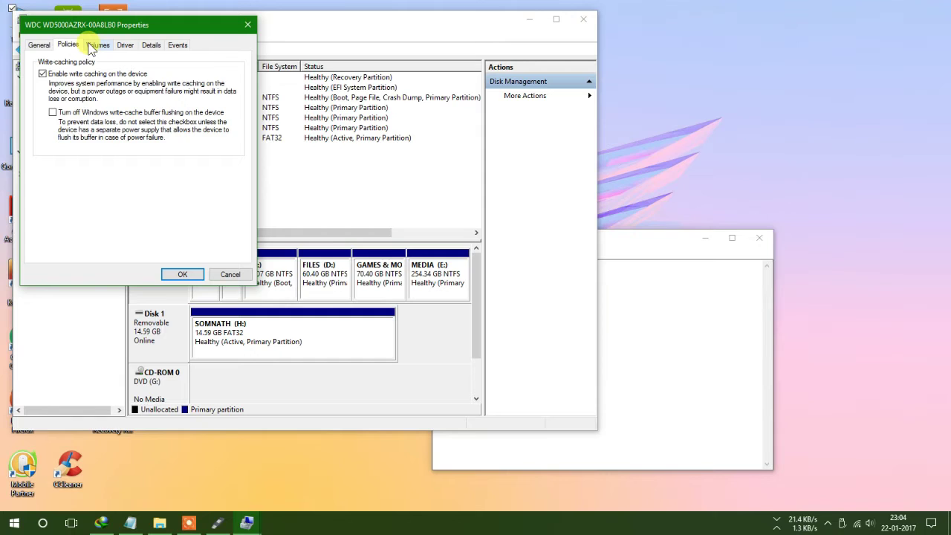
pyautogui.click(92, 45)
pyautogui.click(76, 45)
pyautogui.click(101, 46)
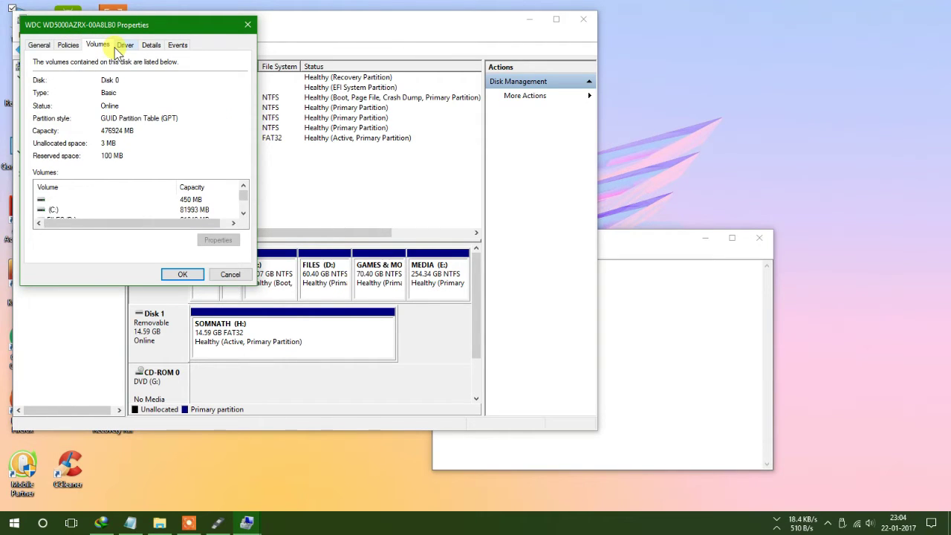
pyautogui.click(247, 25)
pyautogui.click(583, 18)
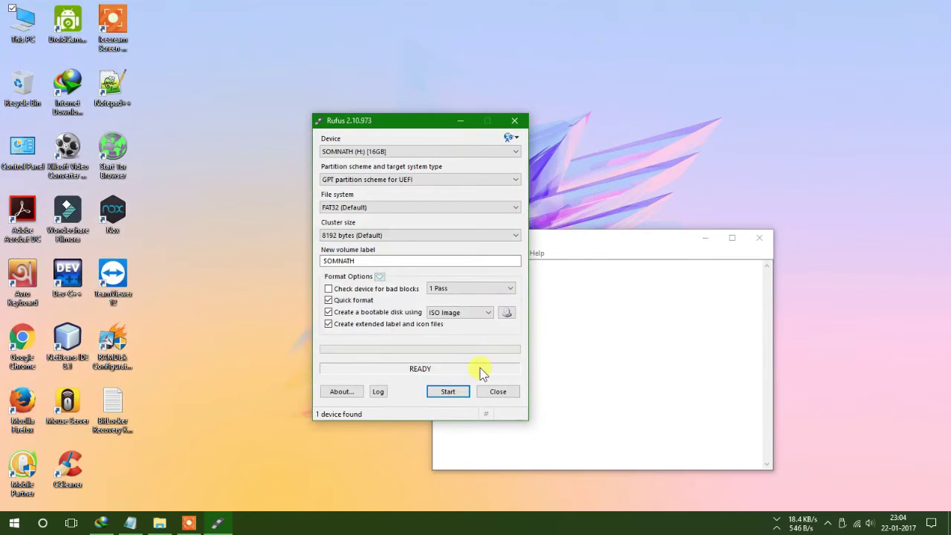
# Keep GPT partition scheme for UEFI in Rufus and load ubuntu-16.04.1-desktop-amd64.iso from the Softwares\Ubuntu folder on FILES (D:)
pyautogui.click(385, 179)
pyautogui.click(385, 181)
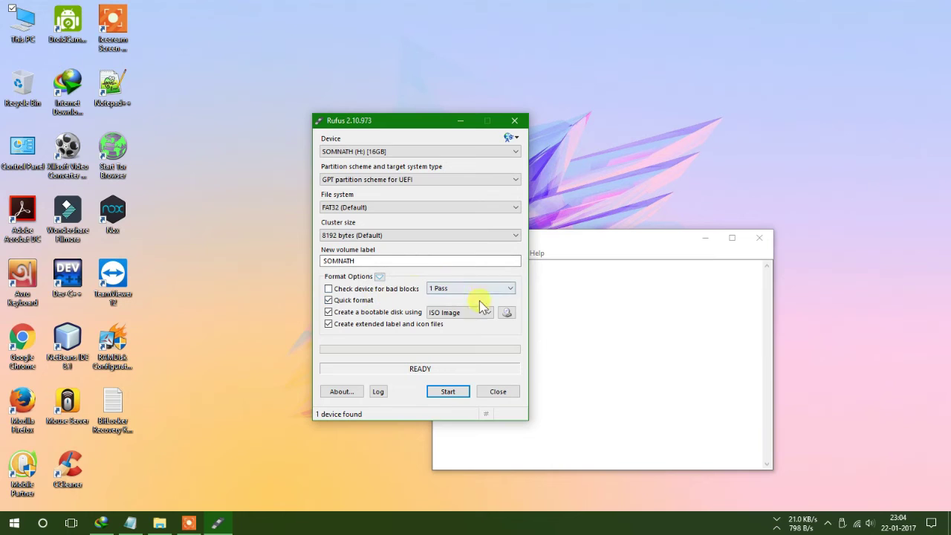
pyautogui.click(507, 312)
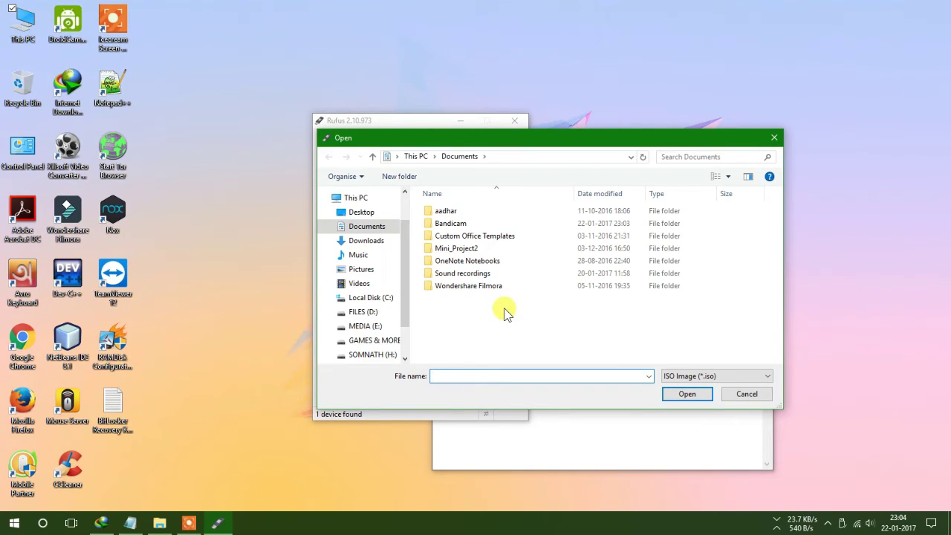
pyautogui.click(386, 315)
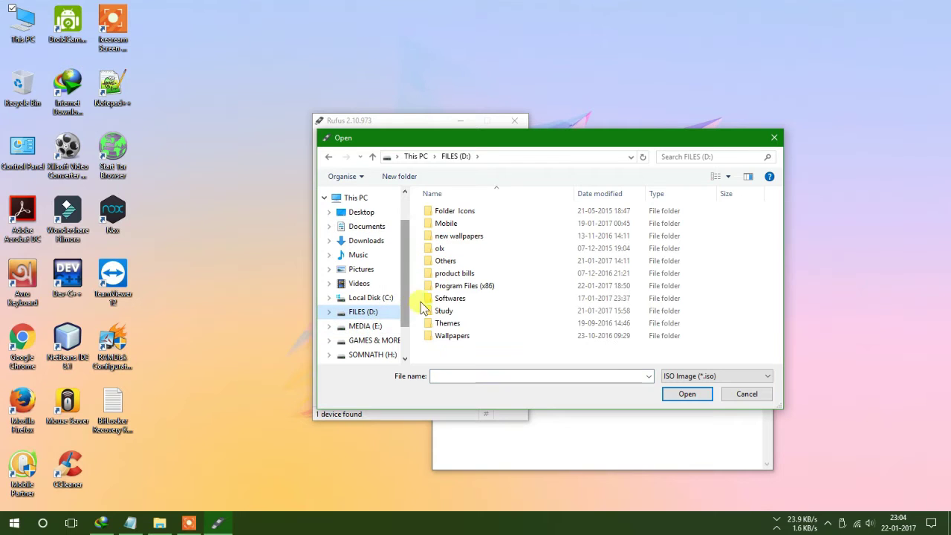
pyautogui.doubleClick(470, 304)
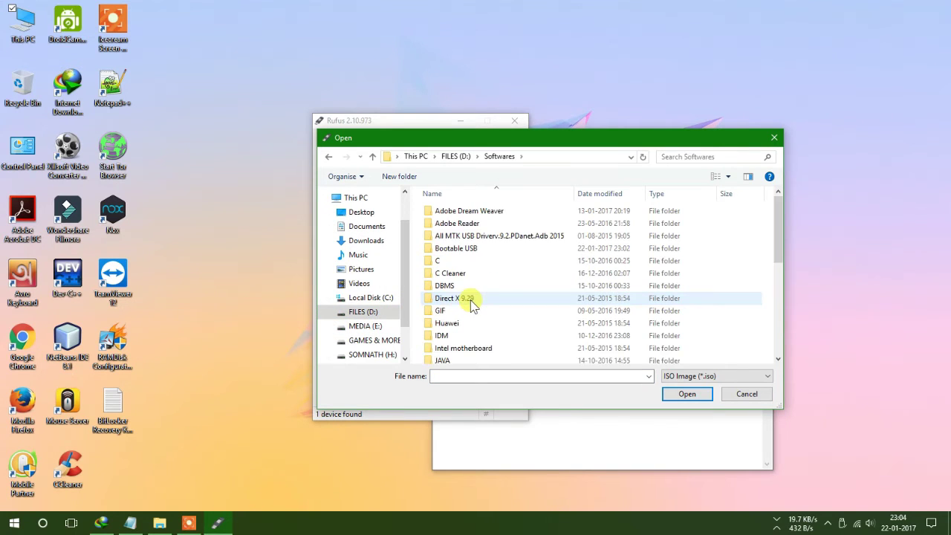
pyautogui.scroll(-5, 473, 306)
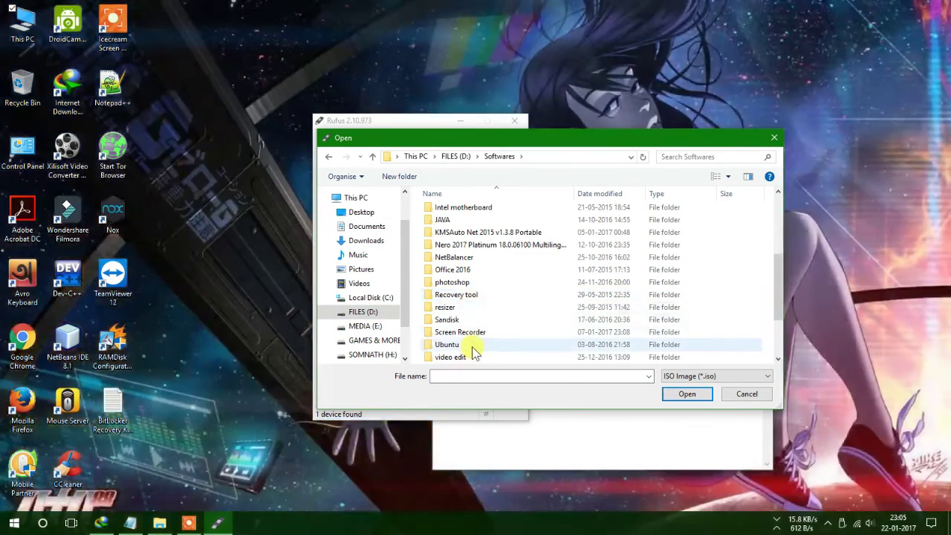
pyautogui.doubleClick(471, 346)
pyautogui.click(494, 213)
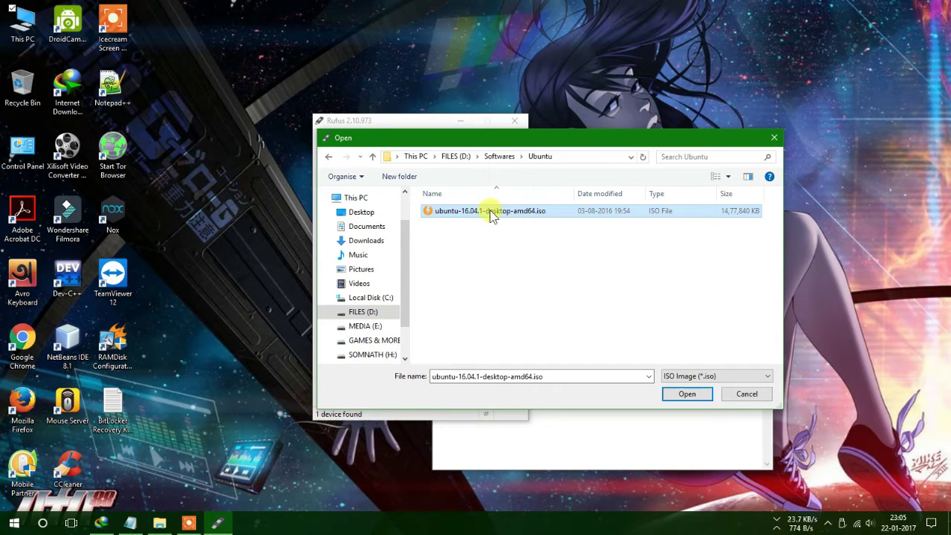
pyautogui.click(699, 392)
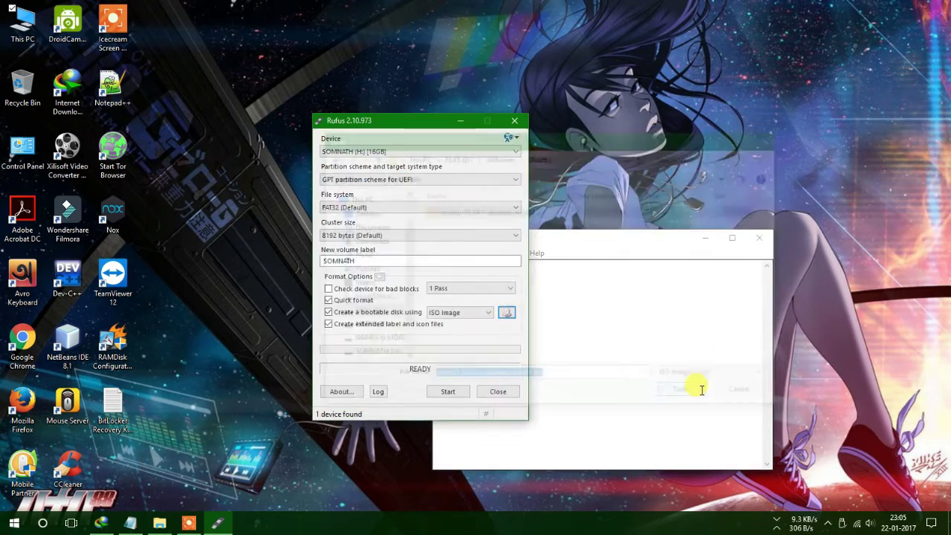
# Write the Ubuntu image to the USB drive in ISO Image mode, accept the data erasure, and close Rufus when finished
pyautogui.click(376, 182)
pyautogui.click(381, 206)
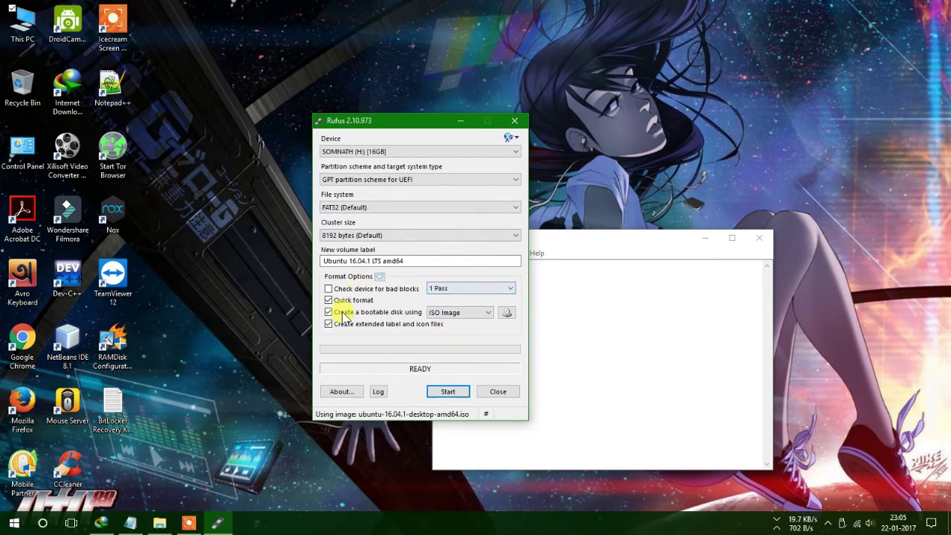
pyautogui.click(454, 393)
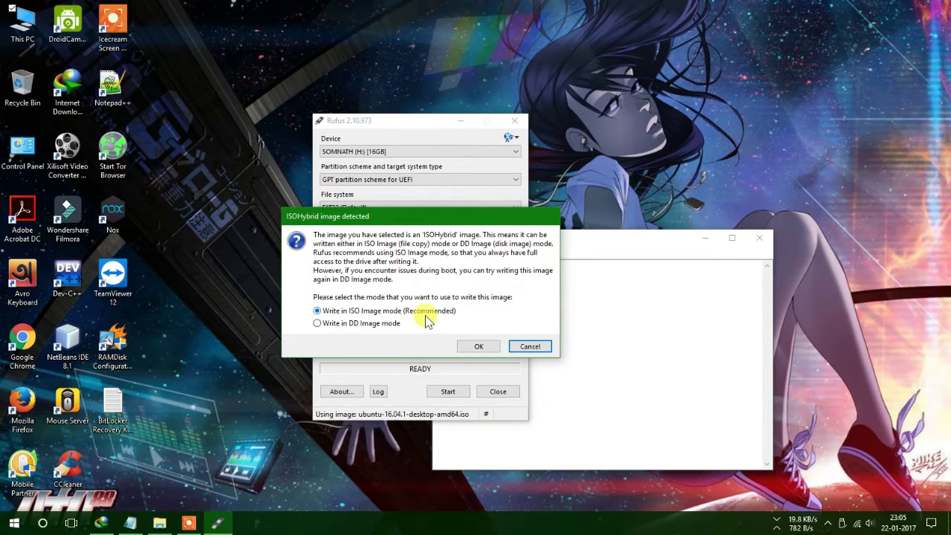
pyautogui.click(478, 347)
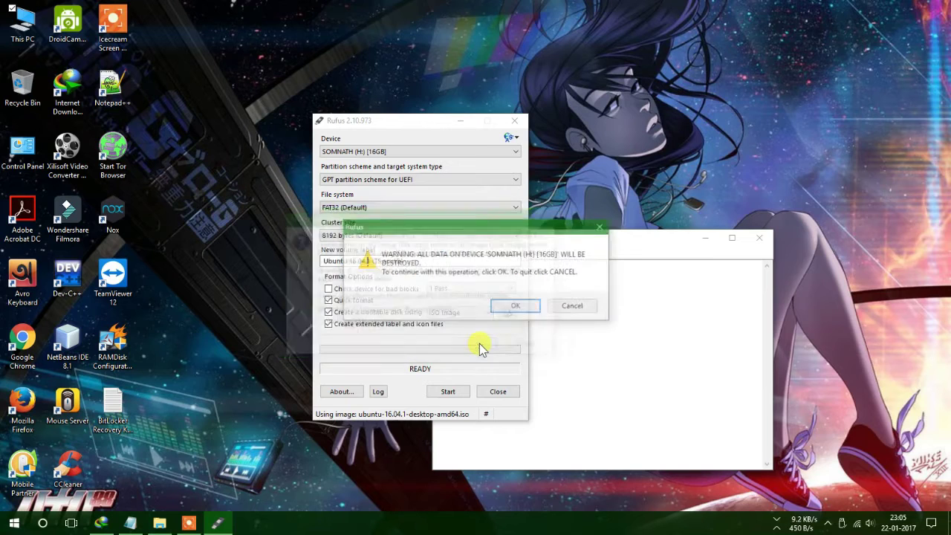
pyautogui.click(518, 307)
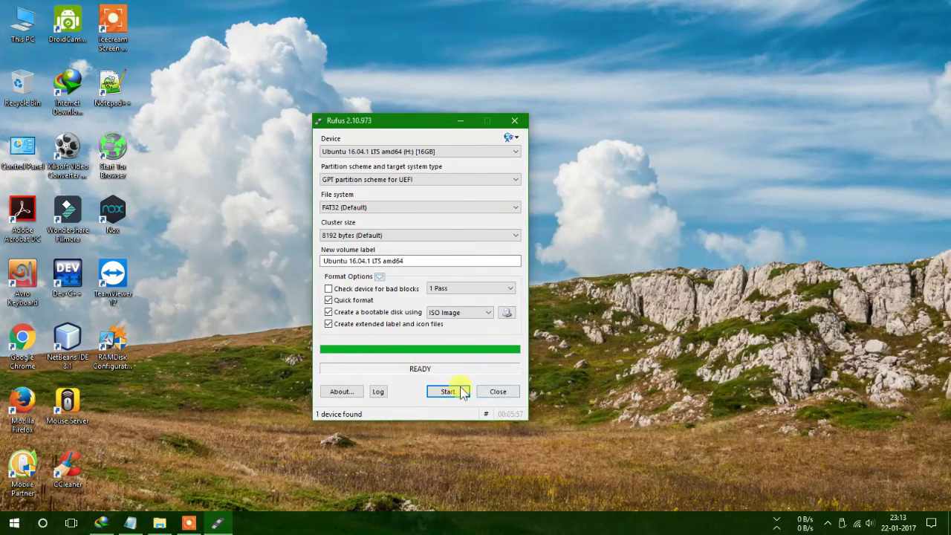
pyautogui.click(512, 390)
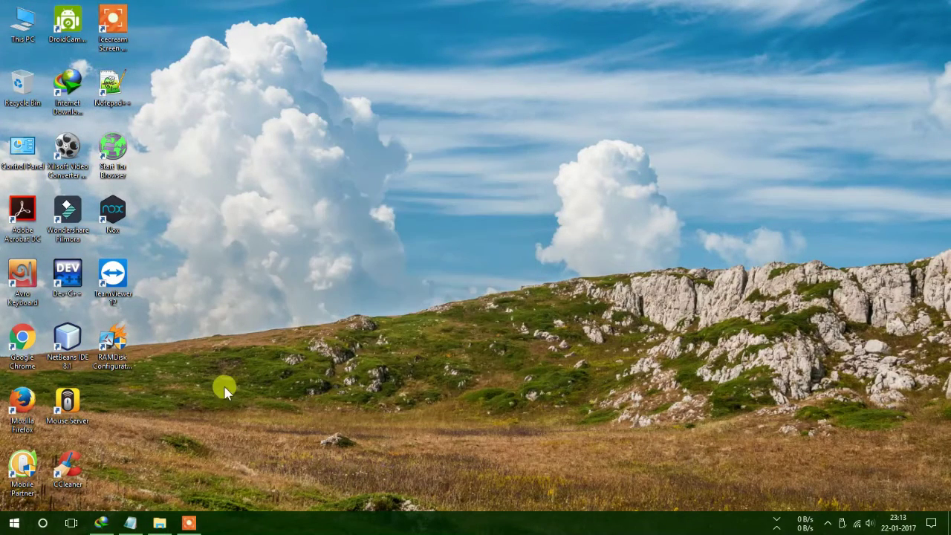
# Browse the contents of the UBUNTU 16_0 (H:) drive in File Explorer
pyautogui.click(159, 523)
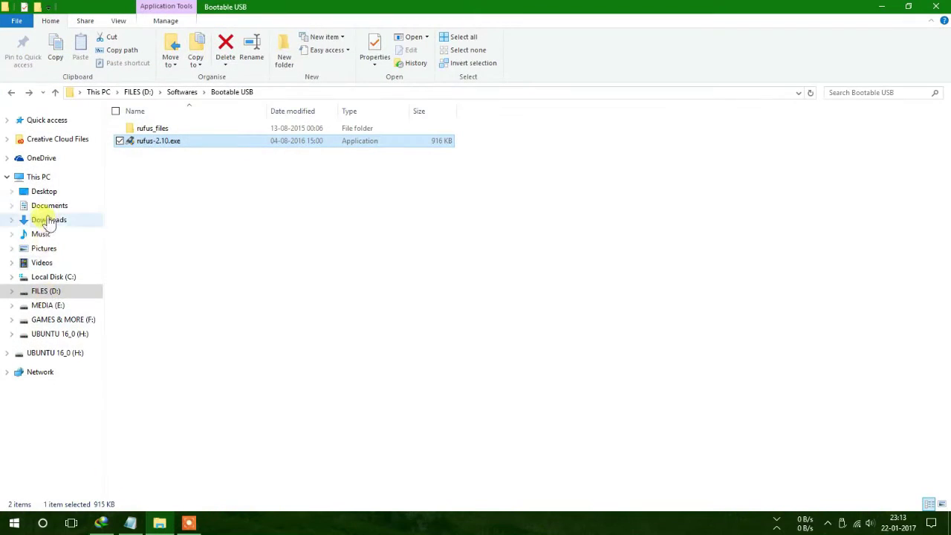
pyautogui.click(55, 177)
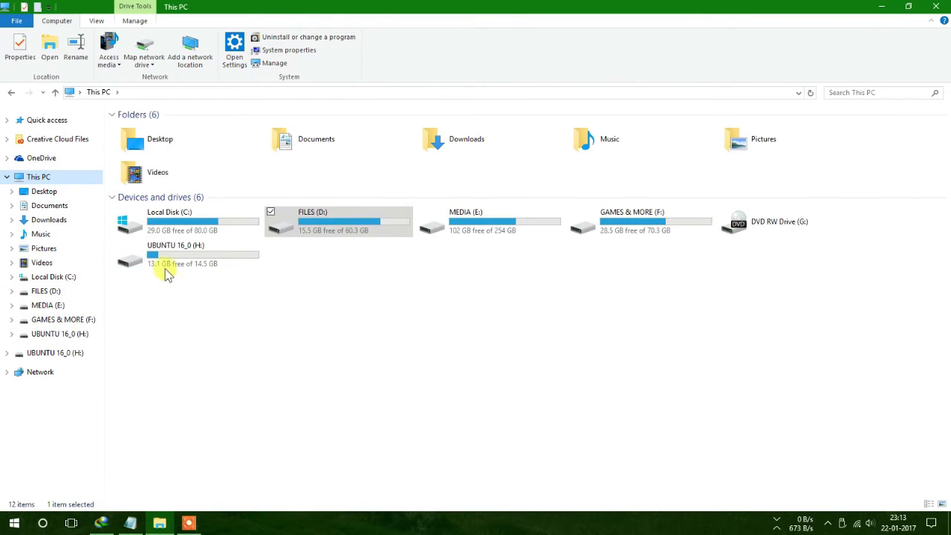
pyautogui.doubleClick(182, 259)
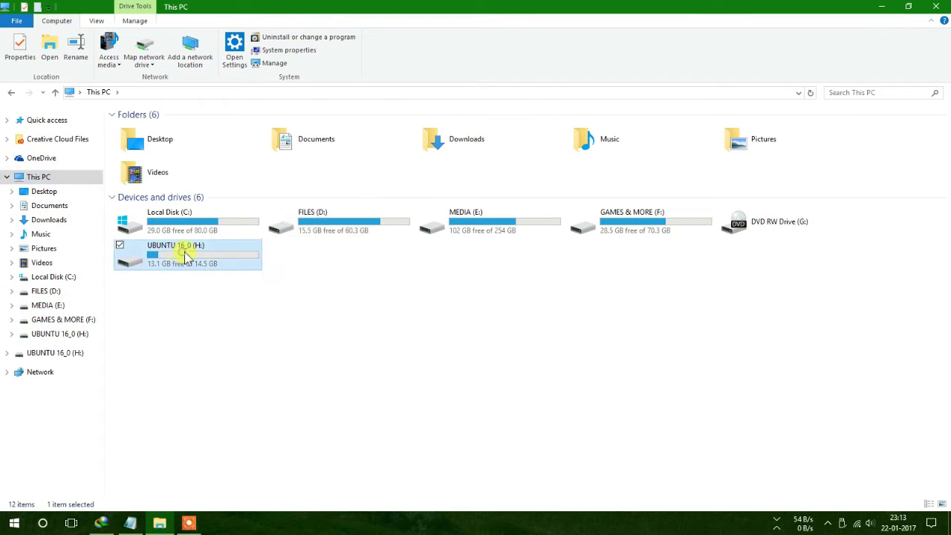
pyautogui.scroll(-4, 537, 237)
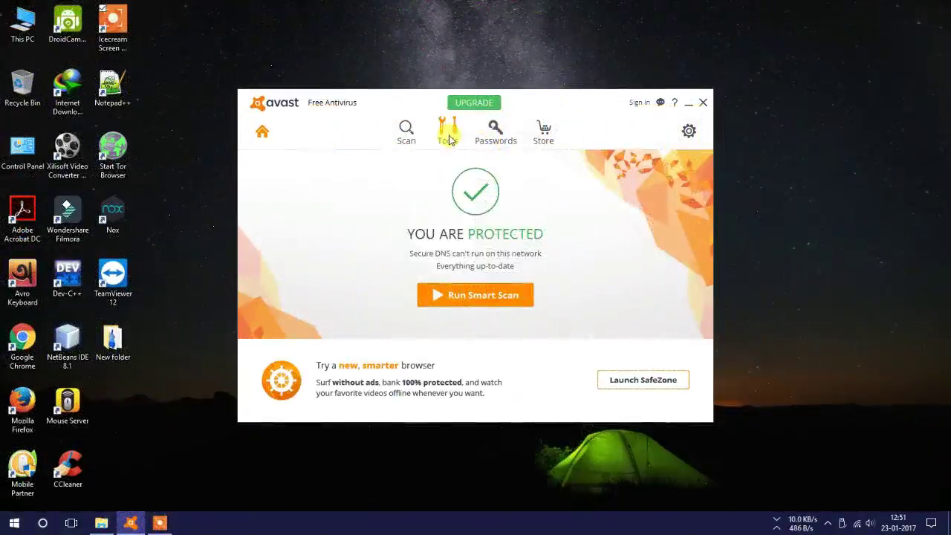
# Open the Rescue Disk tool in Avast, dismiss the earlier result, and set the media to CD
pyautogui.moveTo(447, 130)
pyautogui.click(531, 178)
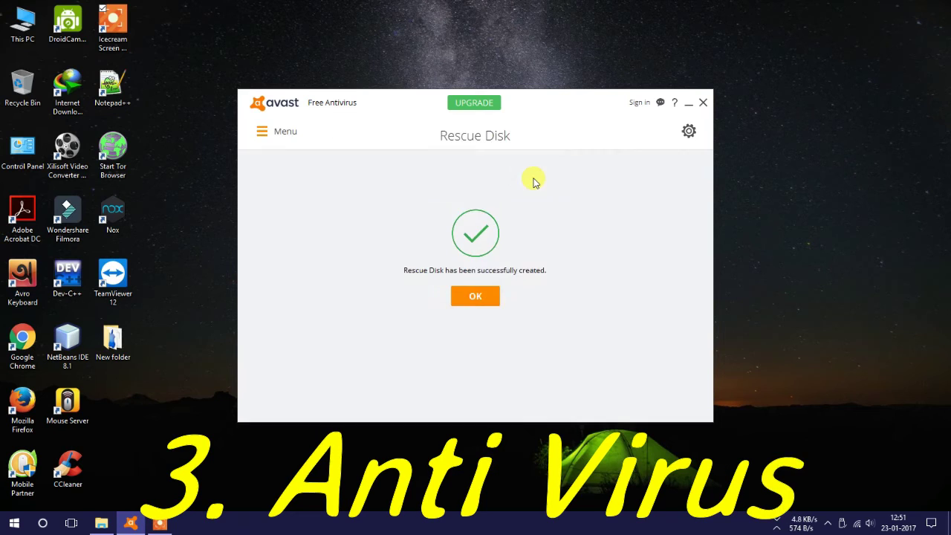
pyautogui.click(476, 296)
pyautogui.click(485, 273)
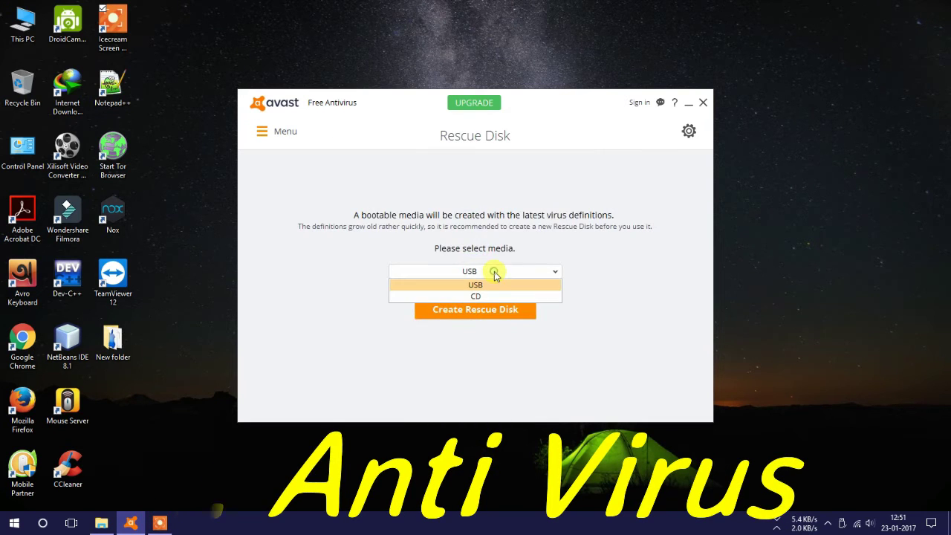
pyautogui.click(482, 298)
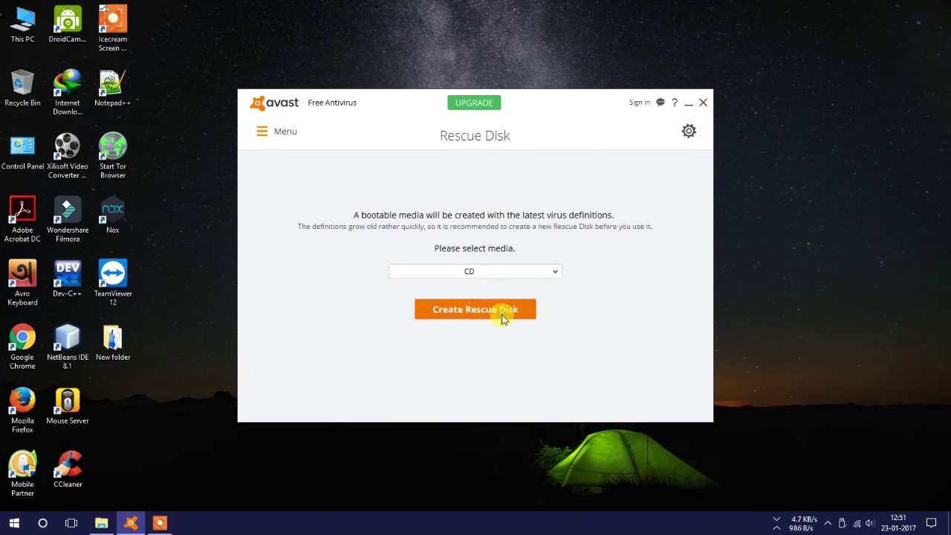
# Create the rescue disk as rescue_disc.iso in the Documents folder and close Avast
pyautogui.click(501, 317)
pyautogui.click(567, 266)
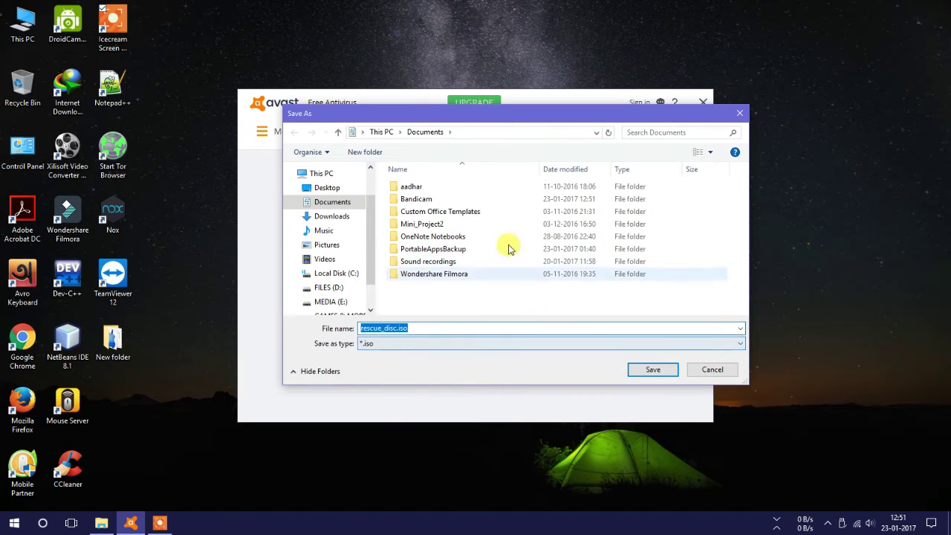
pyautogui.click(652, 370)
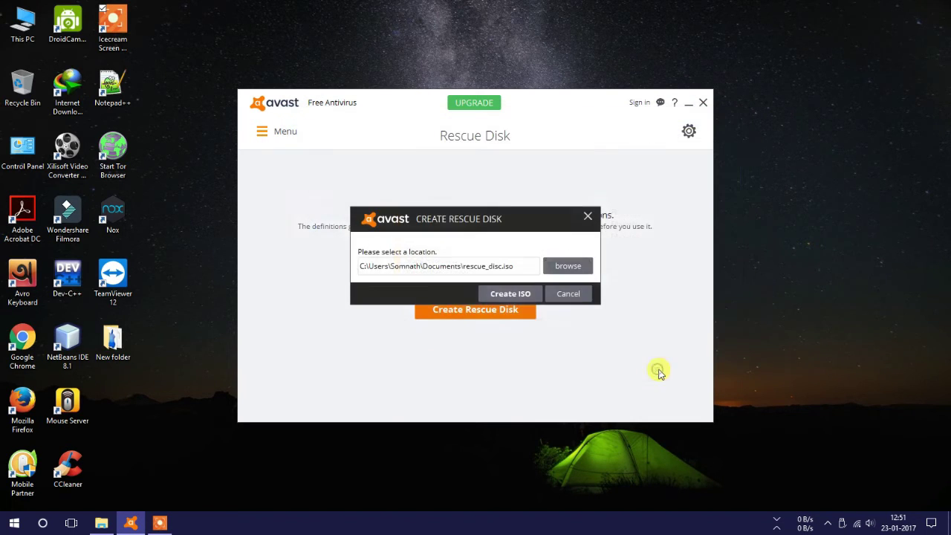
pyautogui.click(511, 293)
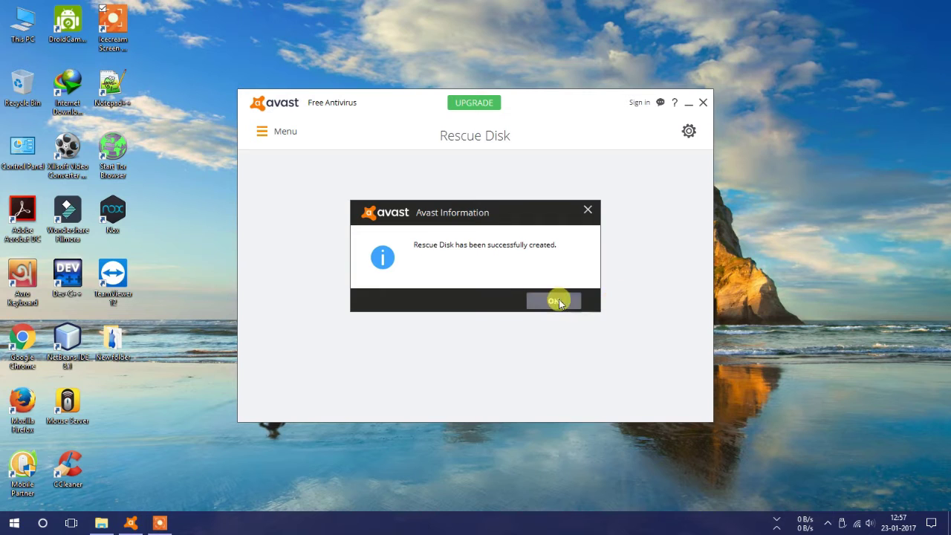
pyautogui.click(556, 297)
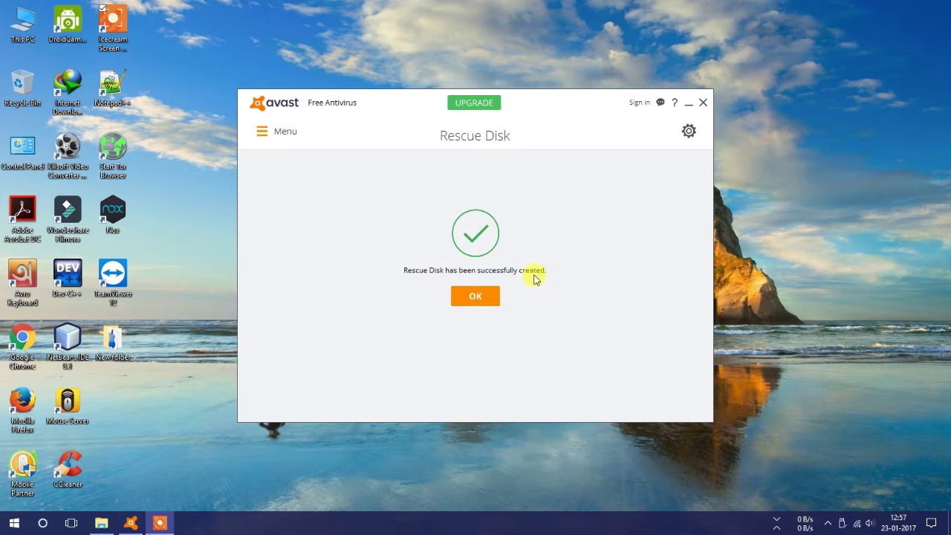
pyautogui.click(474, 294)
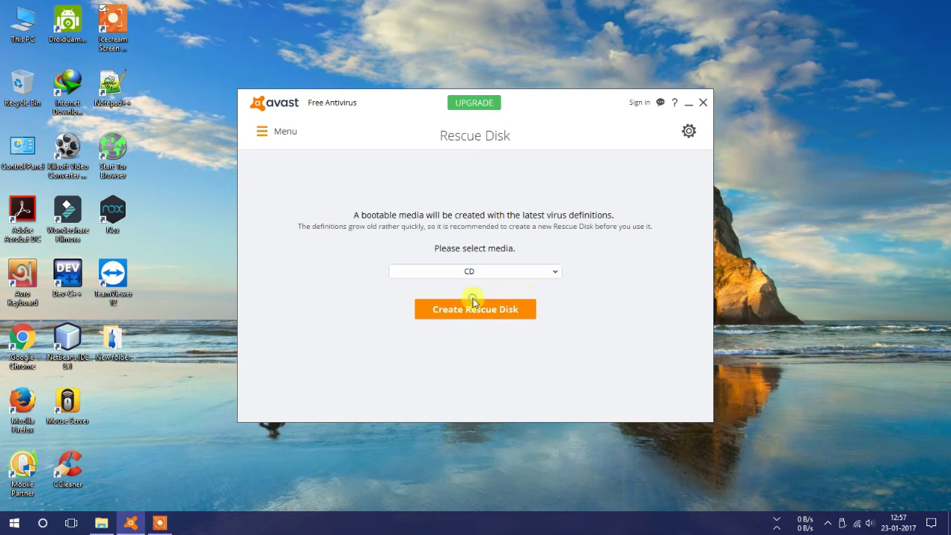
pyautogui.click(706, 103)
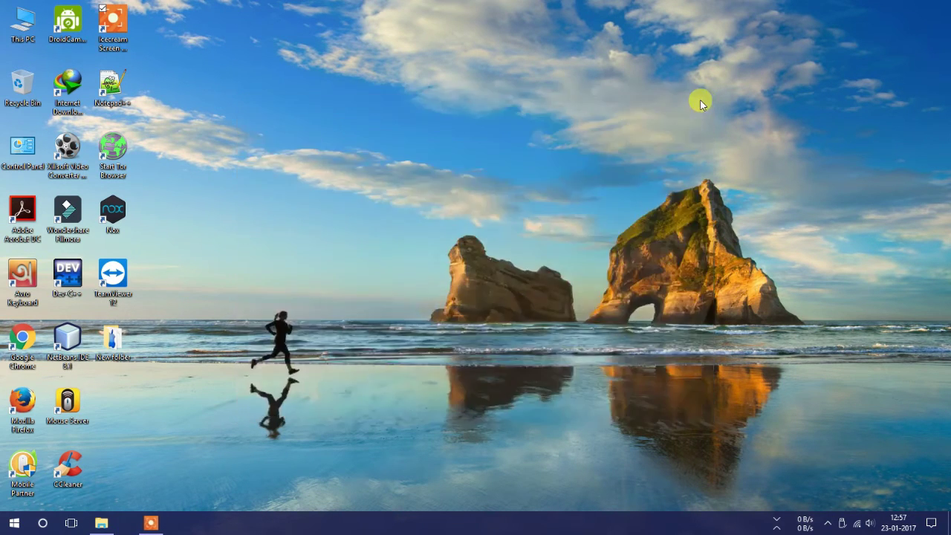
# Locate rescue_disc.iso in the Documents folder with File Explorer
pyautogui.click(104, 525)
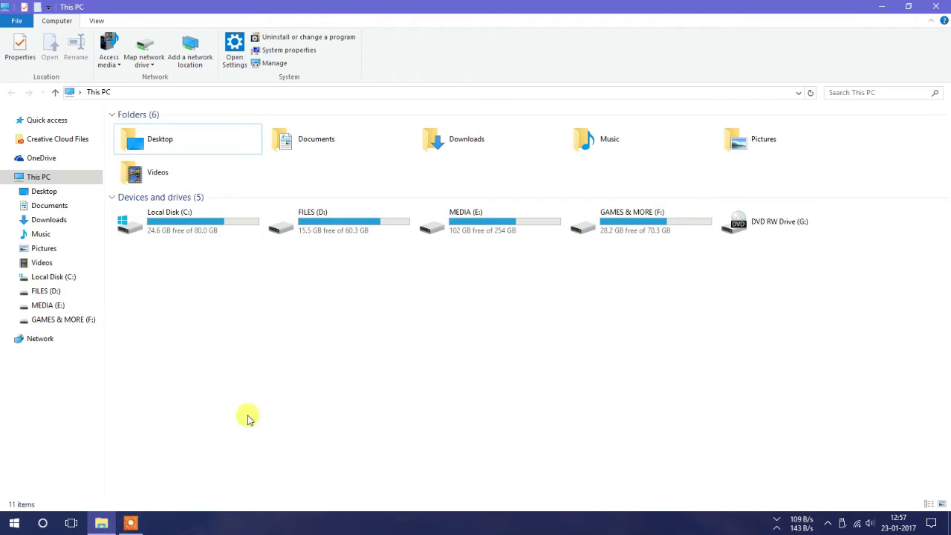
pyautogui.doubleClick(313, 142)
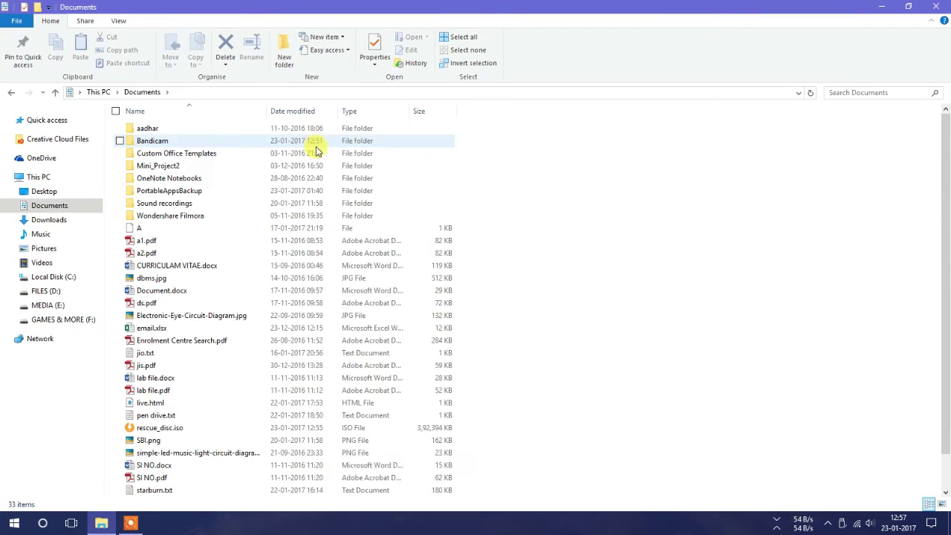
pyautogui.doubleClick(190, 427)
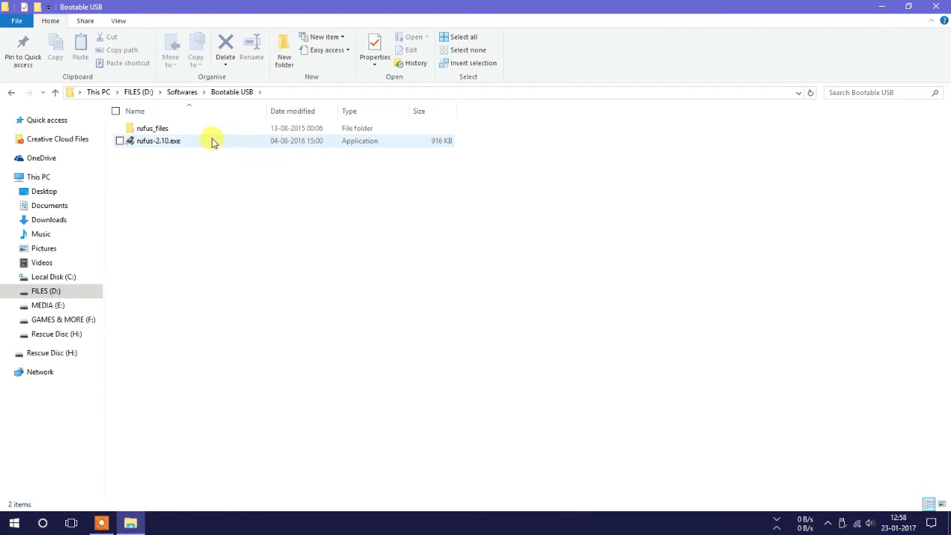
# Launch rufus-2.10.exe from the Bootable USB folder and allow it to run
pyautogui.doubleClick(212, 141)
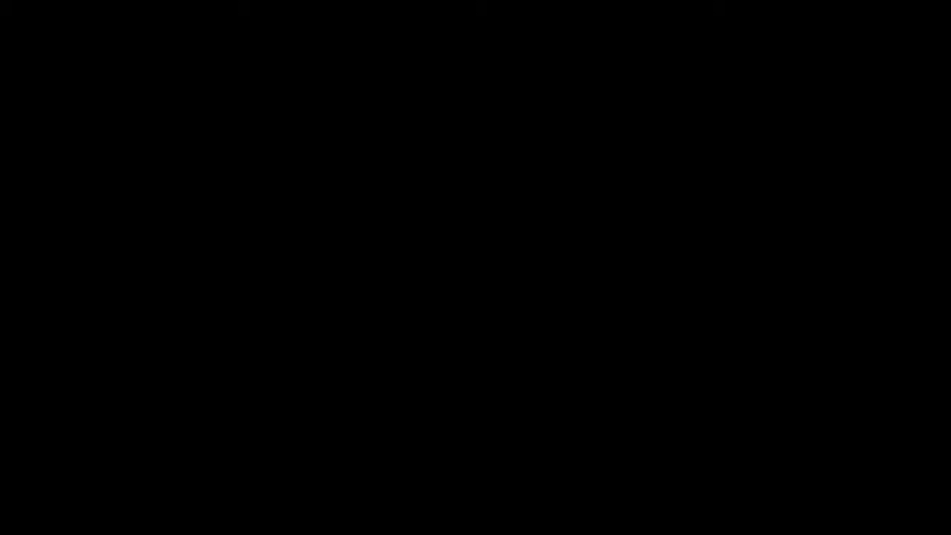
pyautogui.click(439, 344)
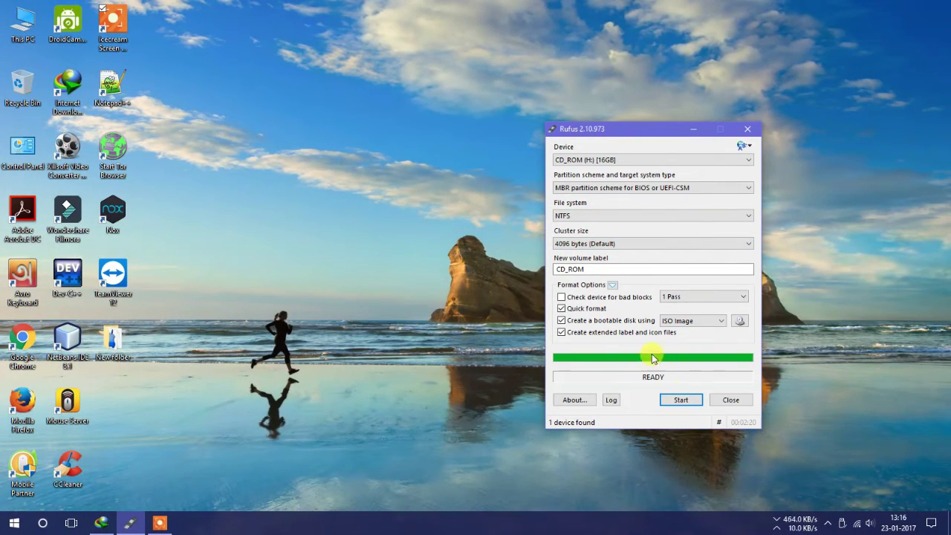
# Close Rufus after the rescue disk image is written and select This PC on the desktop
pyautogui.click(731, 400)
pyautogui.click(5, 24)
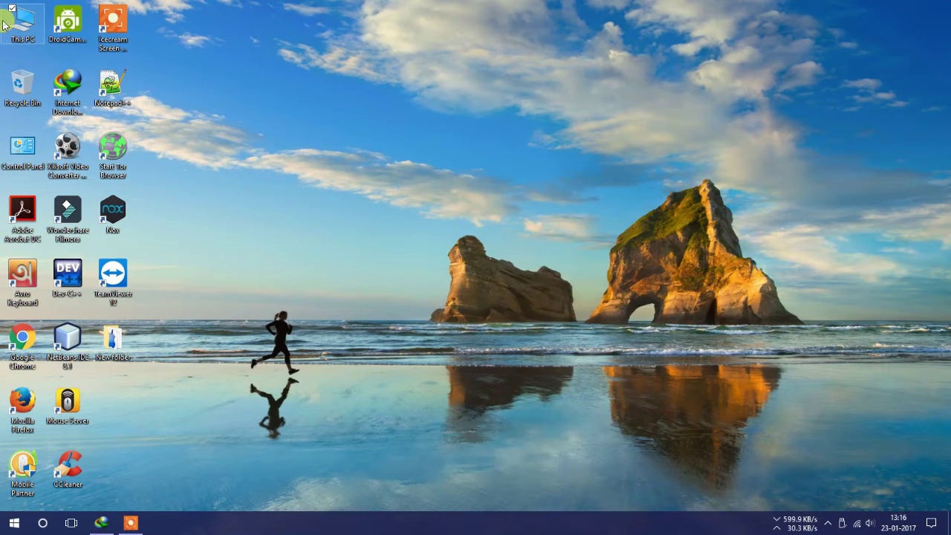
# Open the CD_ROM (H:) drive from This PC and examine the rescue disk files and folders on it
pyautogui.doubleClick(4, 24)
pyautogui.doubleClick(197, 256)
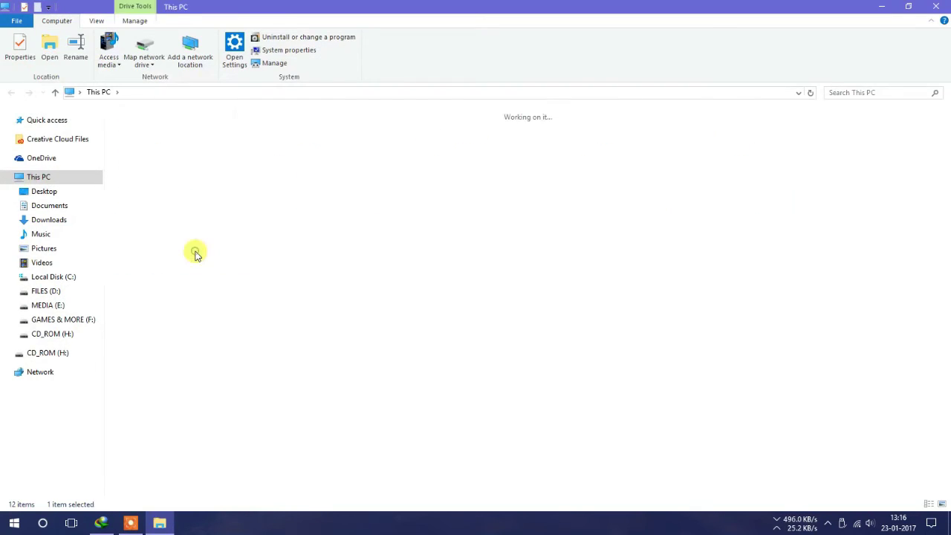
pyautogui.scroll(-10, 197, 256)
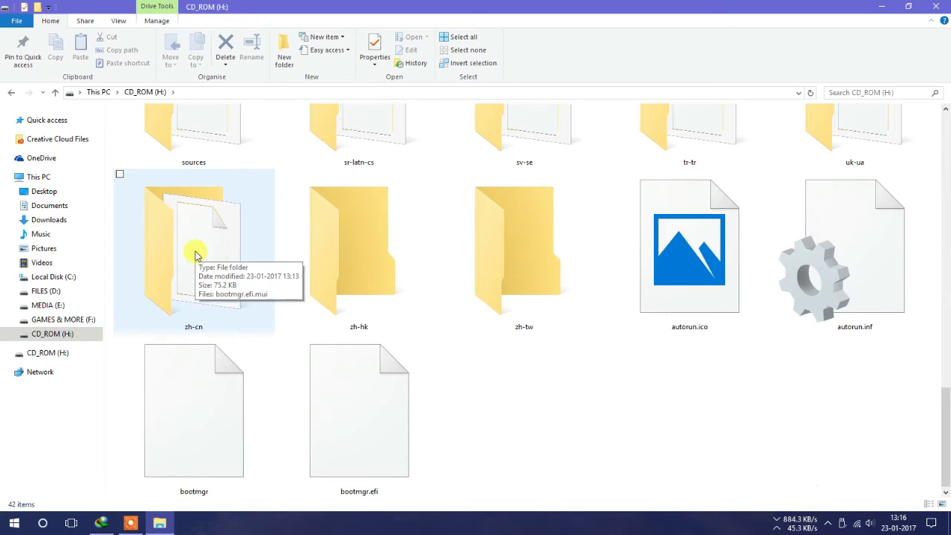
pyautogui.scroll(10, 726, 342)
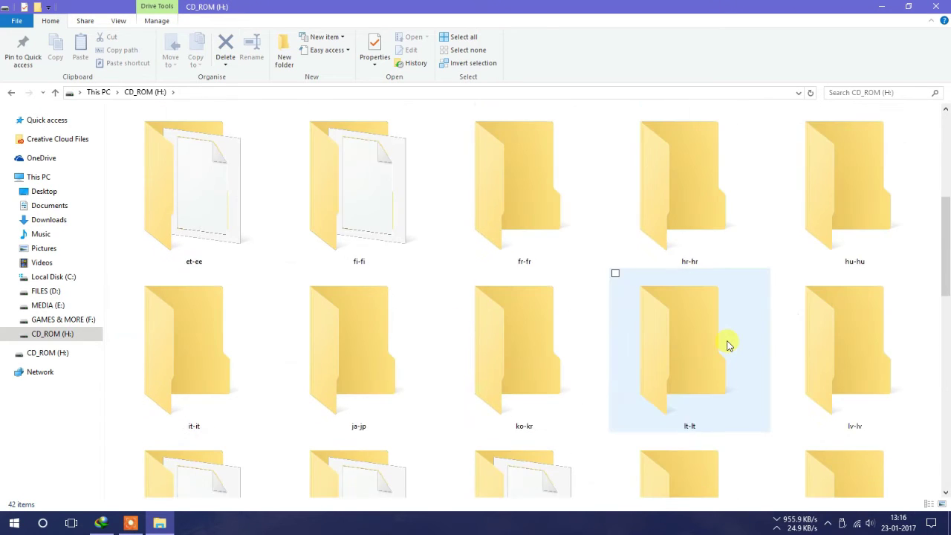
pyautogui.doubleClick(365, 250)
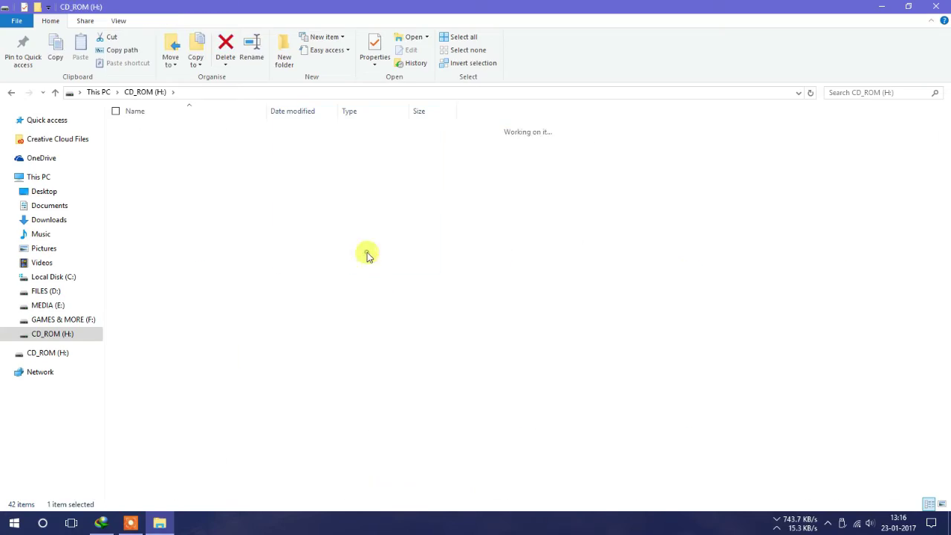
pyautogui.scroll(-7, 460, 240)
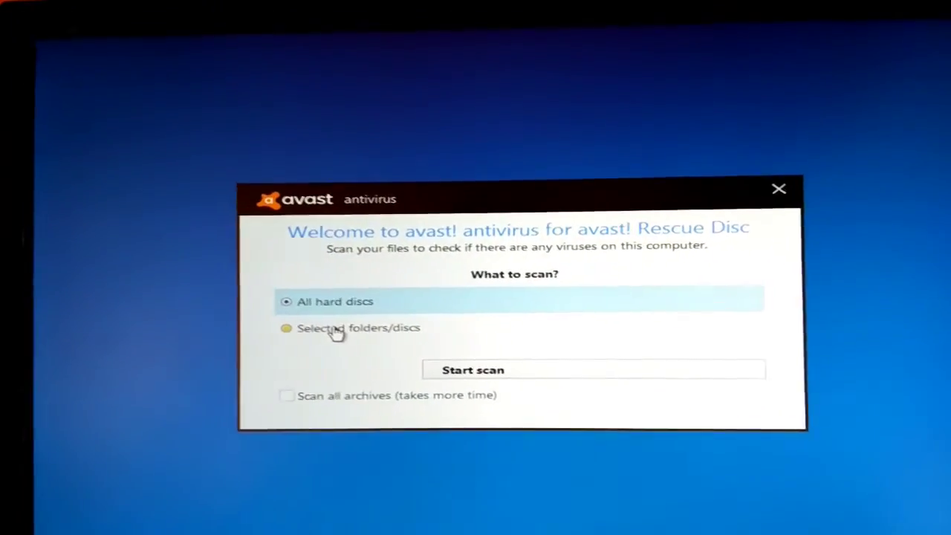
# Set the Avast rescue disc to scan selected folders and choose C:\koplayerbox as the area to scan
pyautogui.click(318, 325)
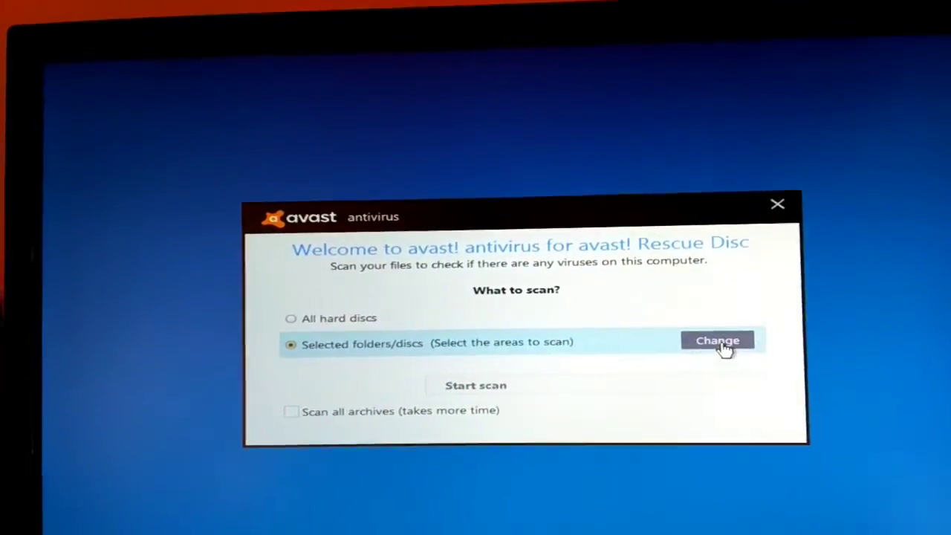
pyautogui.click(719, 350)
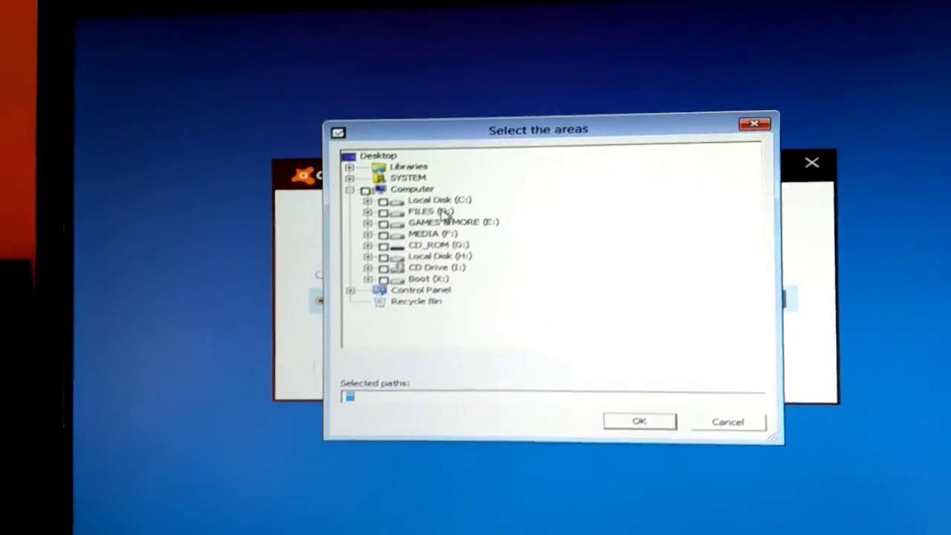
pyautogui.click(454, 191)
pyautogui.click(384, 180)
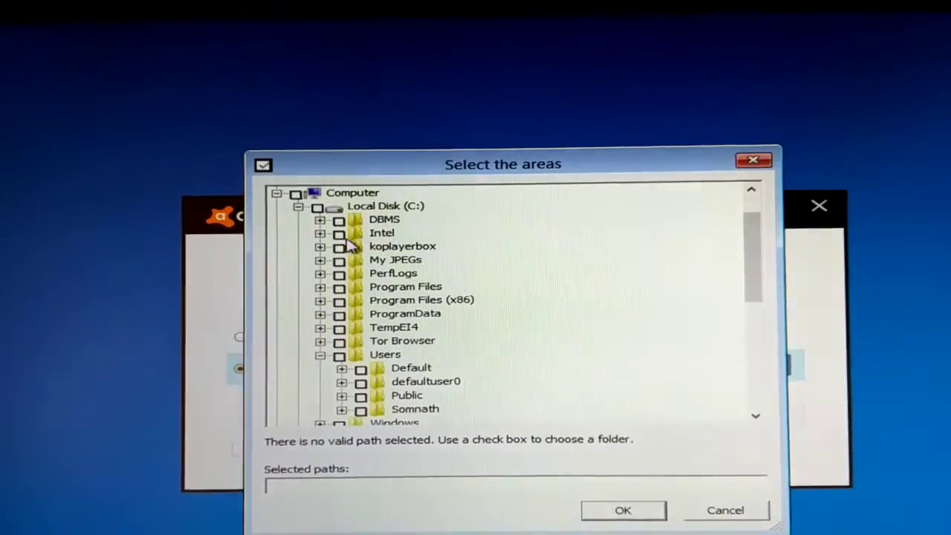
pyautogui.click(337, 243)
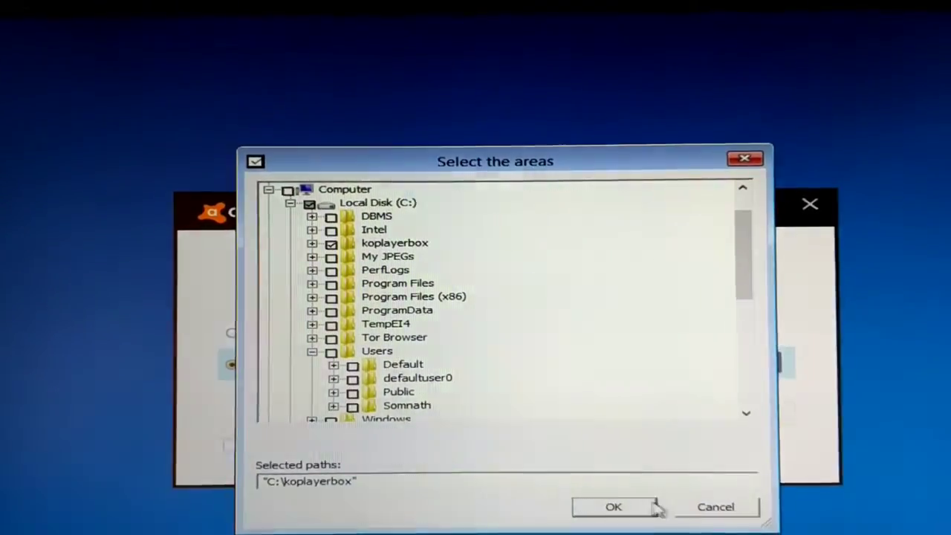
pyautogui.click(641, 506)
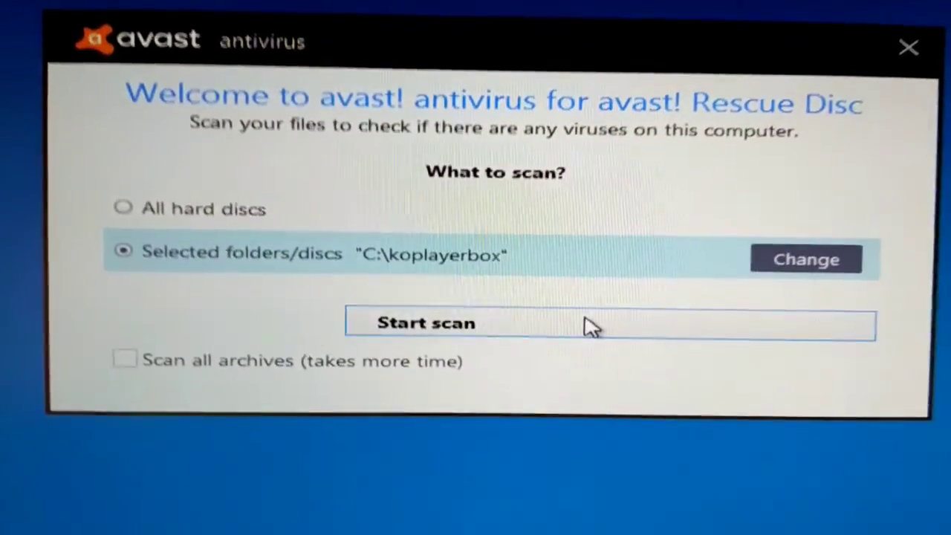
# Run the scan of the selected folder, close the scan log and continue past the scan summary
pyautogui.click(622, 344)
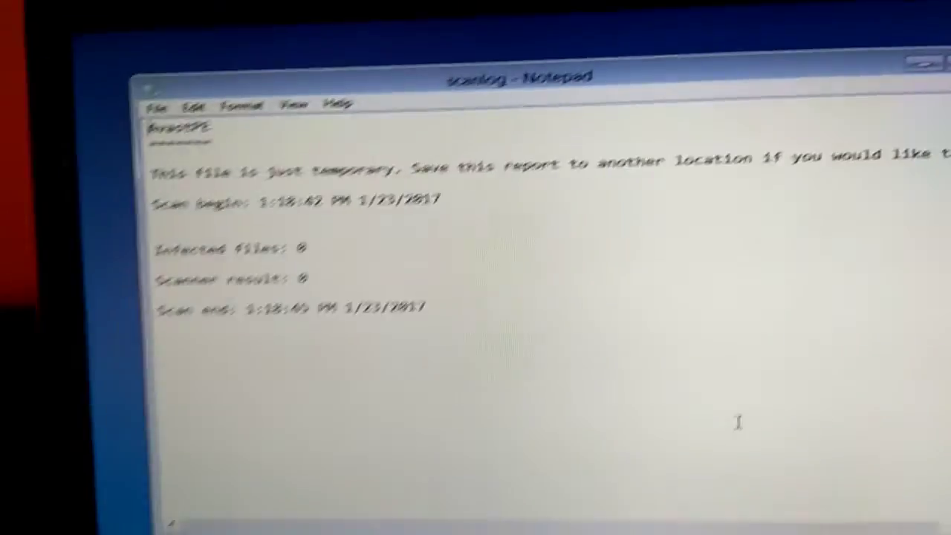
pyautogui.click(871, 68)
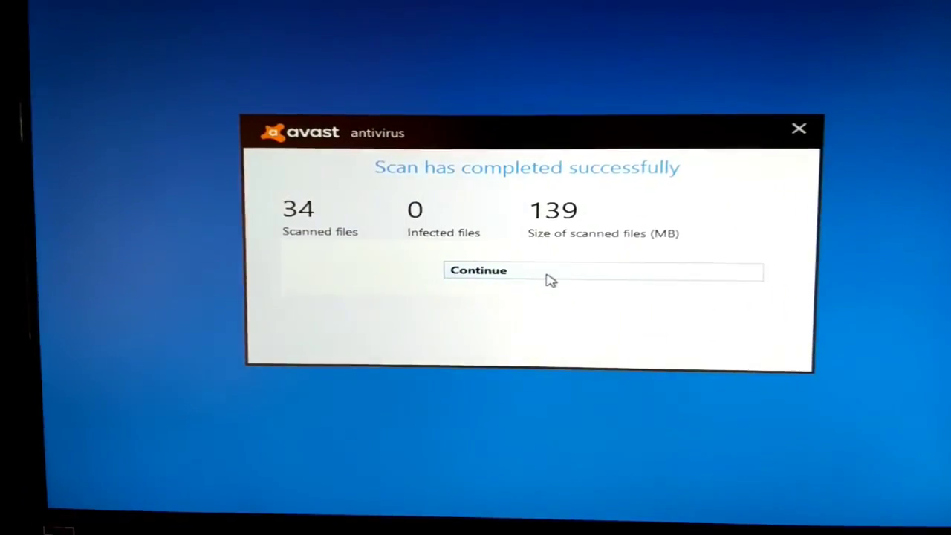
pyautogui.click(572, 272)
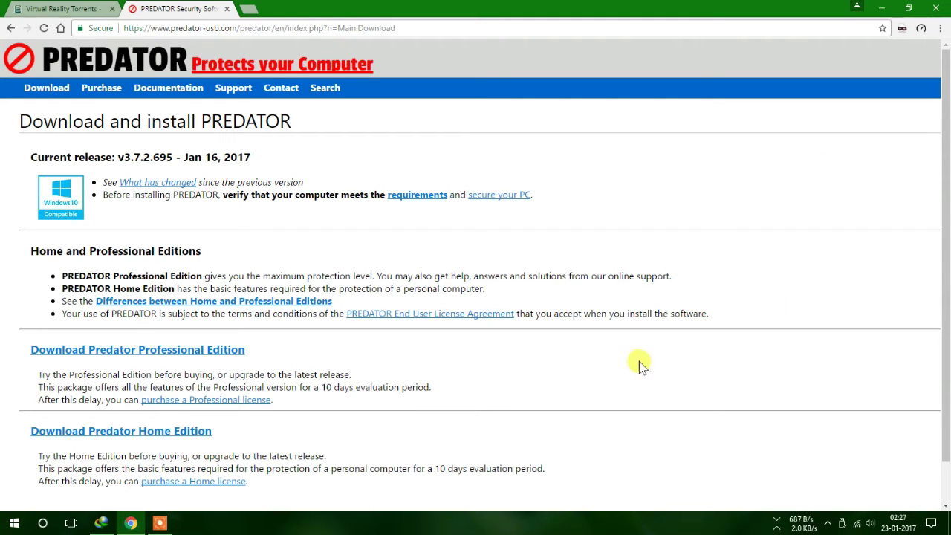
# Open the Predator Professional Edition download page and look through its installation packages
pyautogui.scroll(-1, 196, 357)
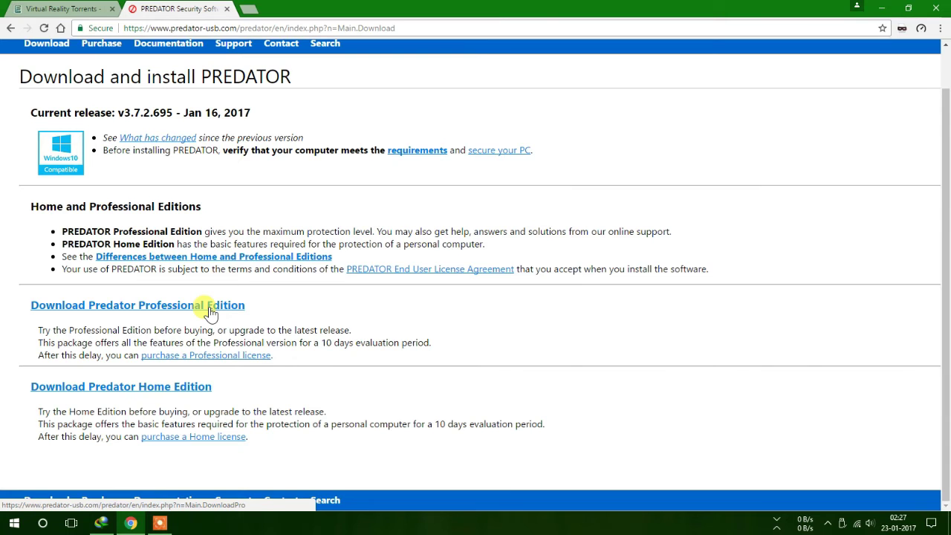
pyautogui.click(211, 306)
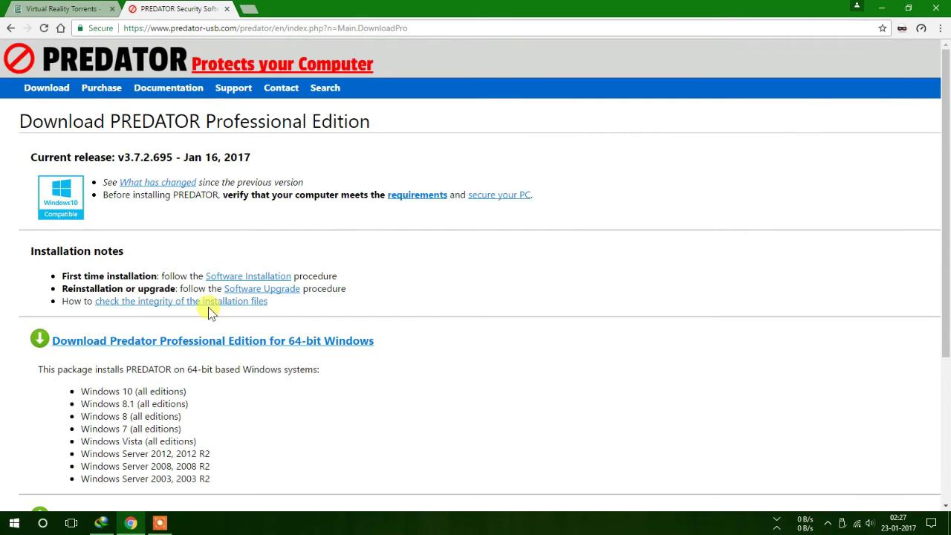
pyautogui.scroll(-4, 208, 307)
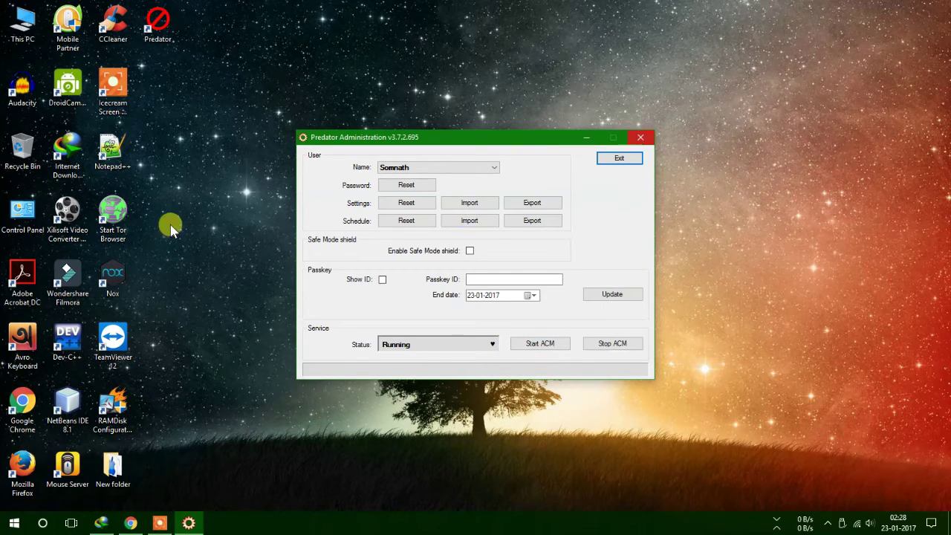
# Launch Predator from the desktop and eject the Cruzer Blade (H:) USB drive
pyautogui.click(153, 39)
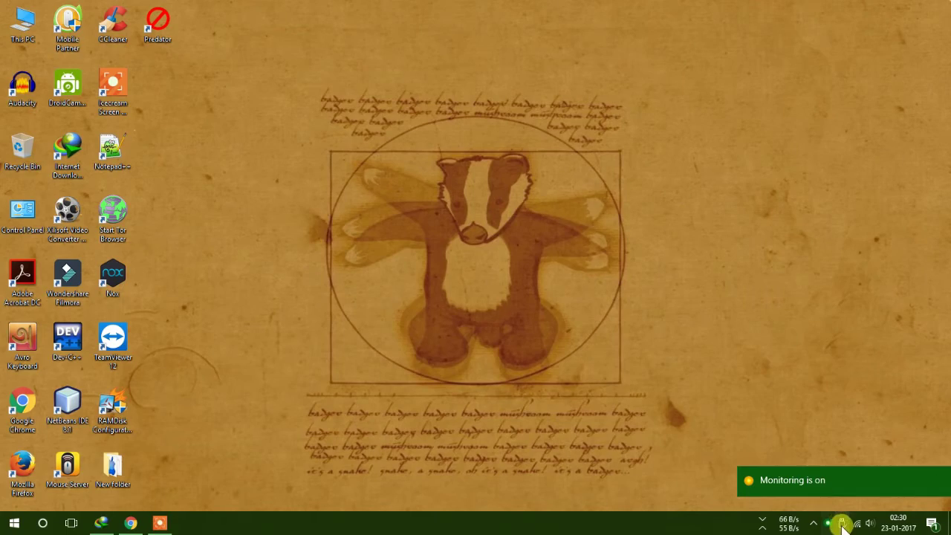
pyautogui.click(842, 524)
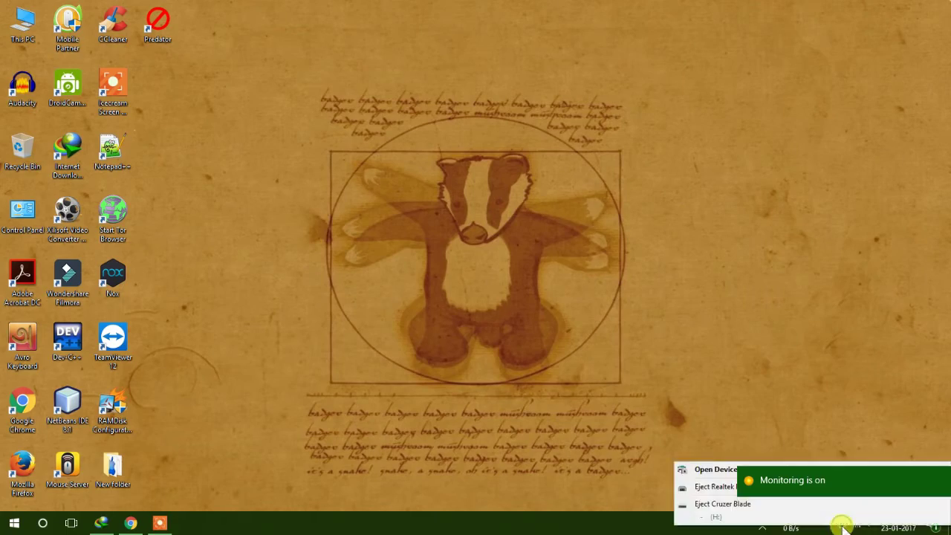
pyautogui.click(747, 504)
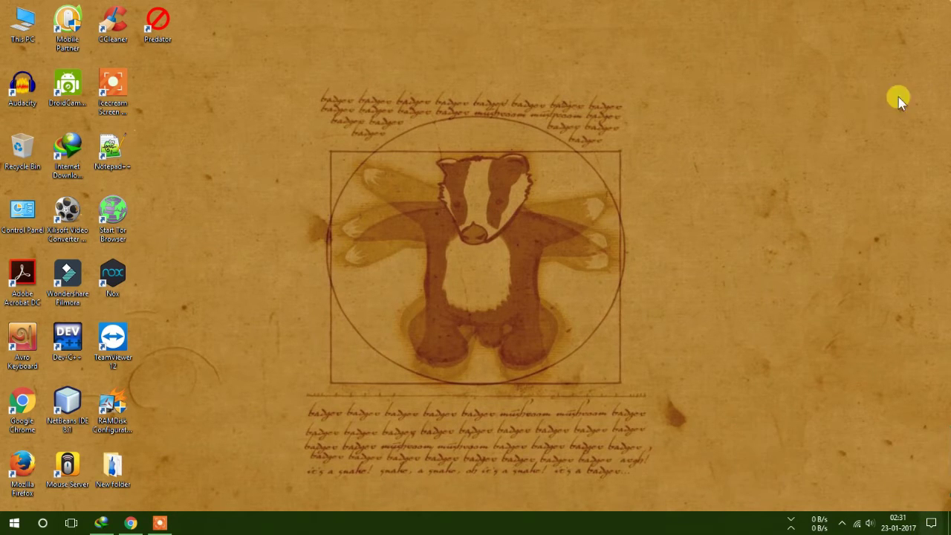
pyautogui.press('super+a')
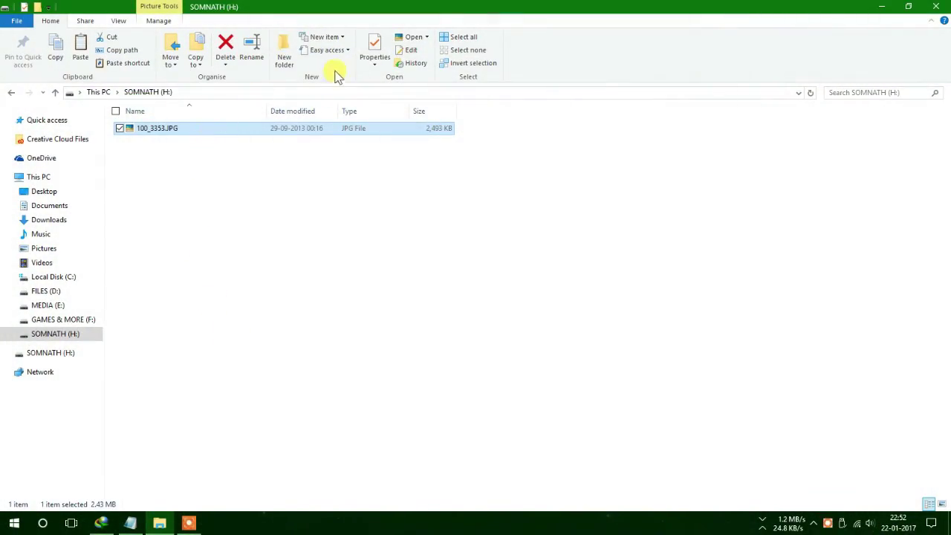
# Show the picture on the H: drive with extra large icons and return to This PC
pyautogui.click(119, 21)
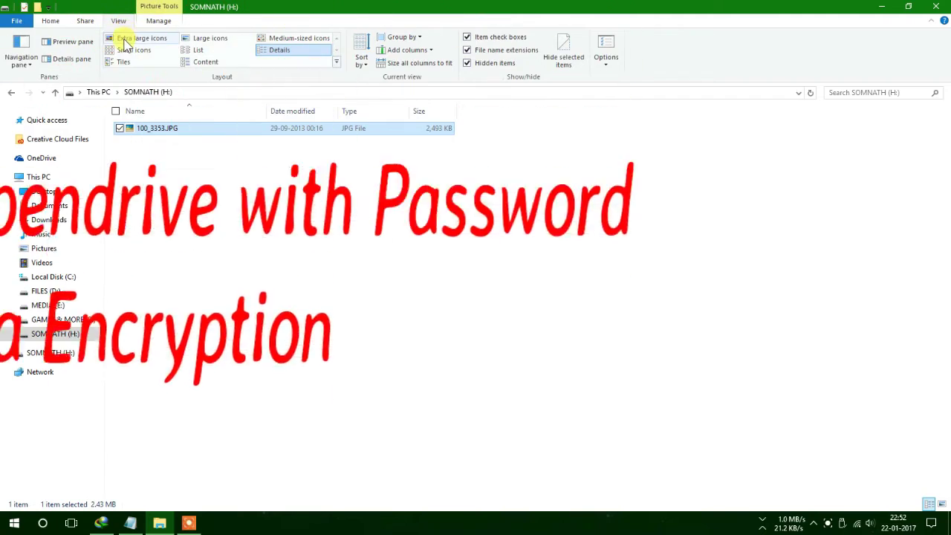
pyautogui.click(133, 38)
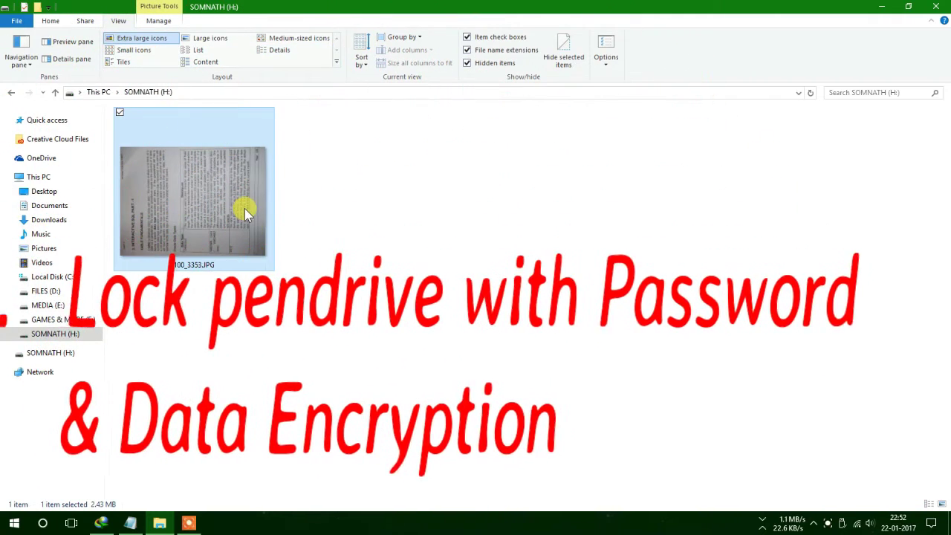
pyautogui.click(12, 94)
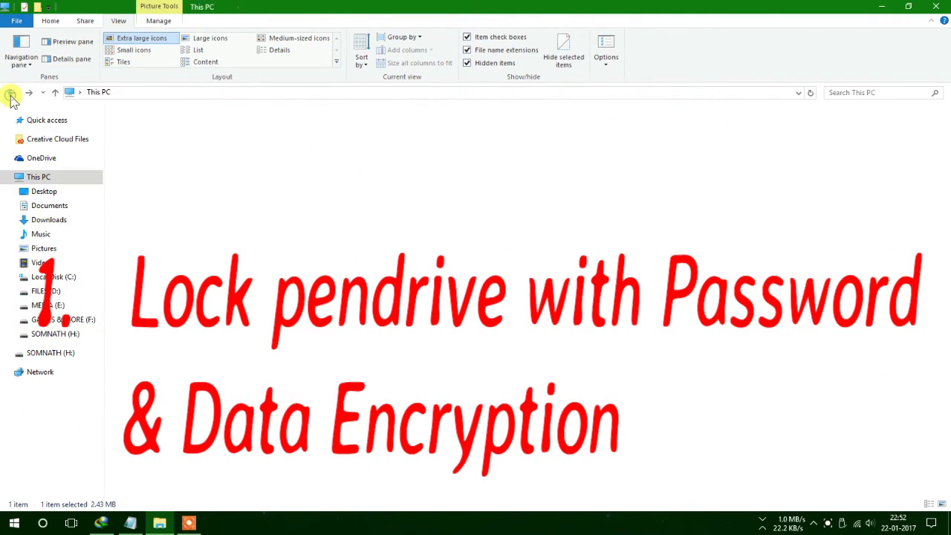
# Turn on BitLocker for the H: USB drive, choose password unlocking, and enter and confirm the drive password
pyautogui.rightClick(185, 263)
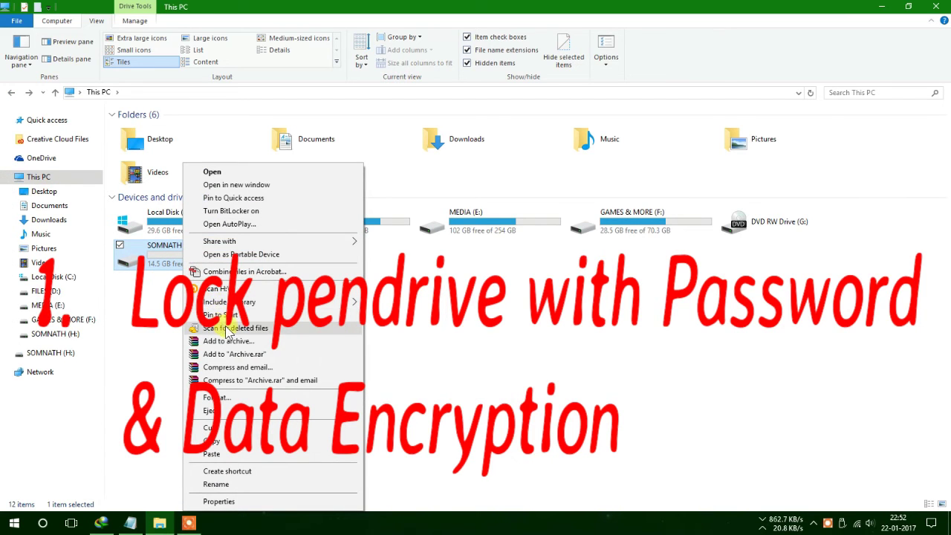
pyautogui.click(264, 214)
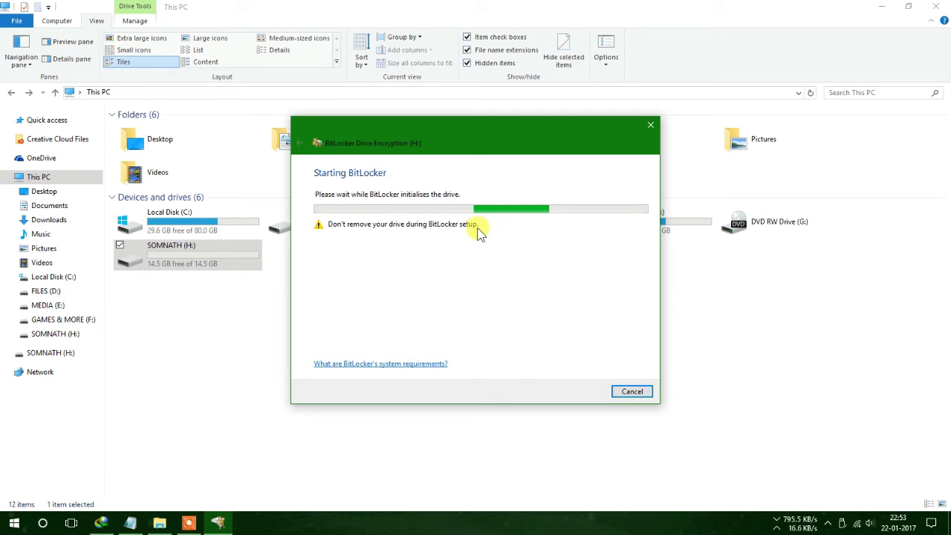
pyautogui.click(317, 195)
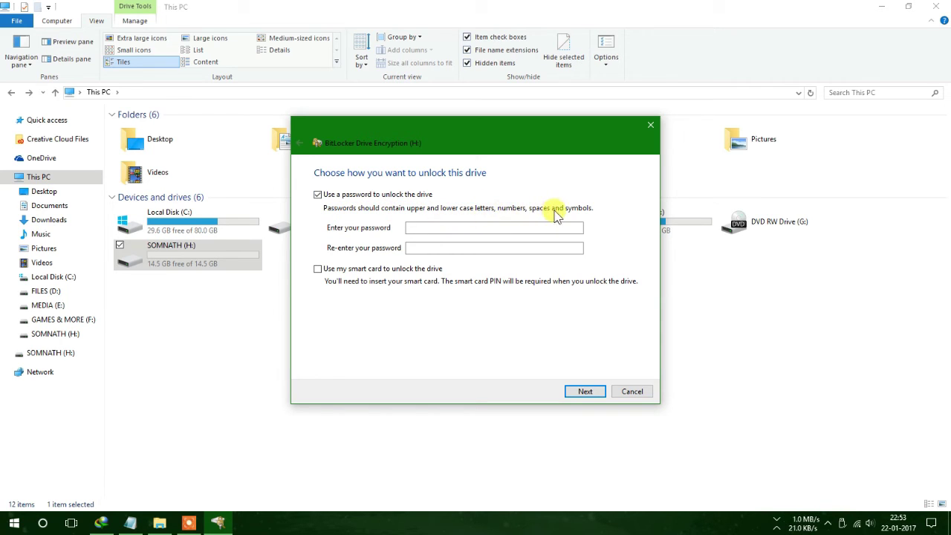
pyautogui.click(510, 228)
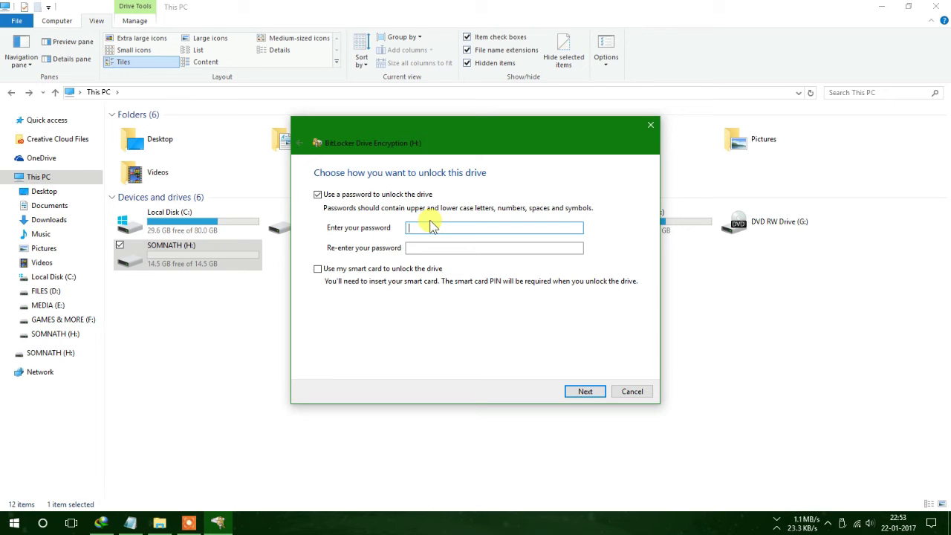
pyautogui.write('s')
pyautogui.click(598, 391)
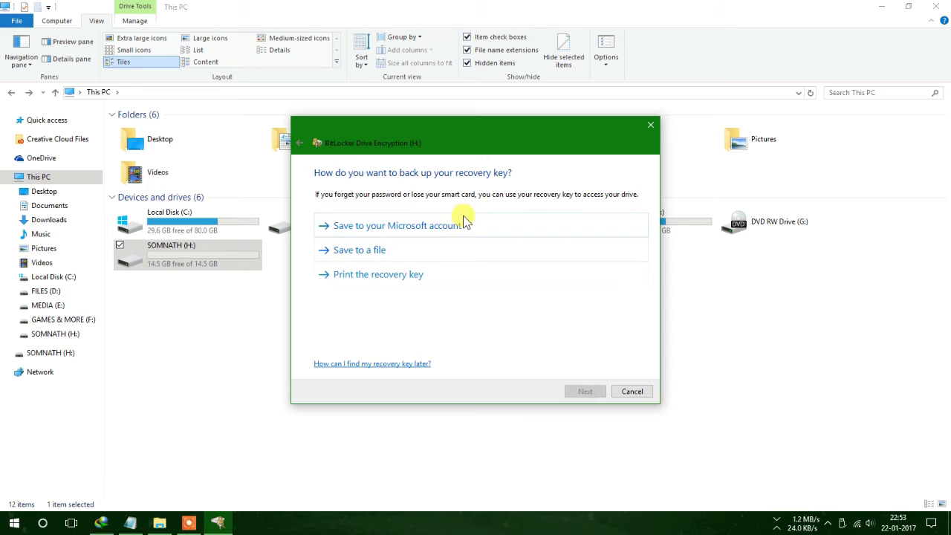
# Back up the BitLocker recovery key as a text file on the Desktop and continue the encryption setup
pyautogui.click(381, 252)
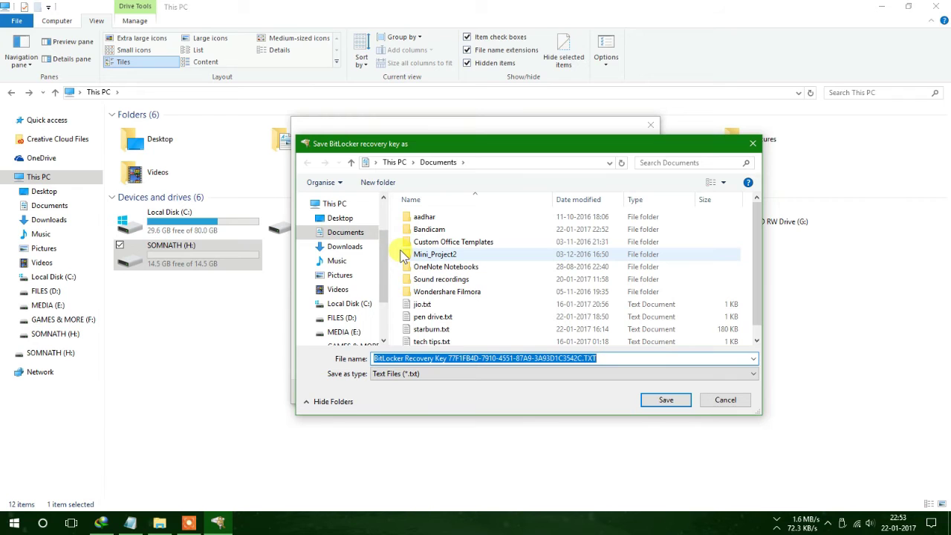
pyautogui.click(353, 221)
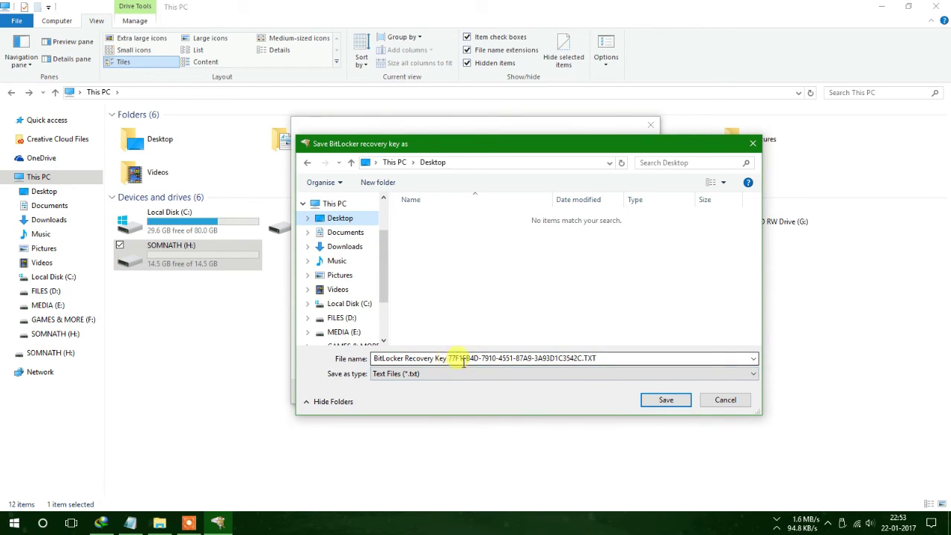
pyautogui.click(666, 401)
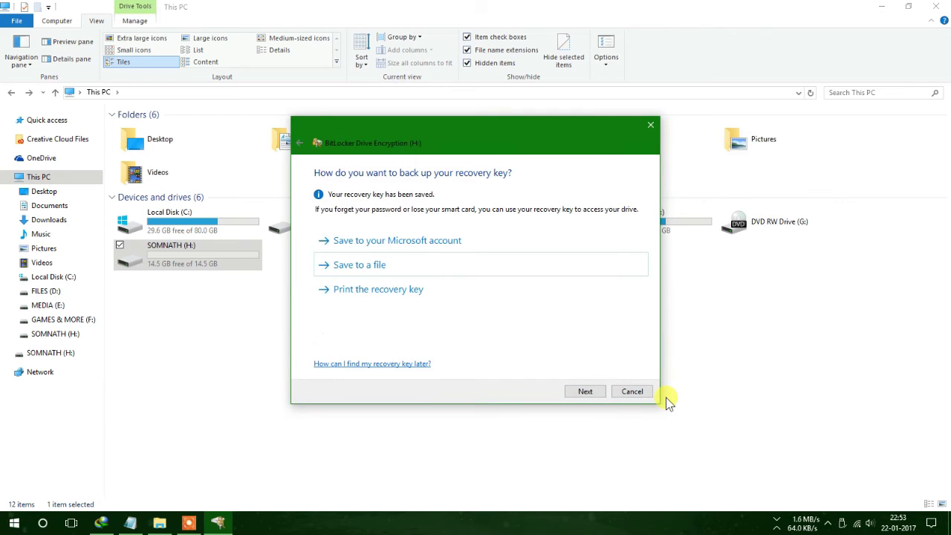
pyautogui.click(584, 393)
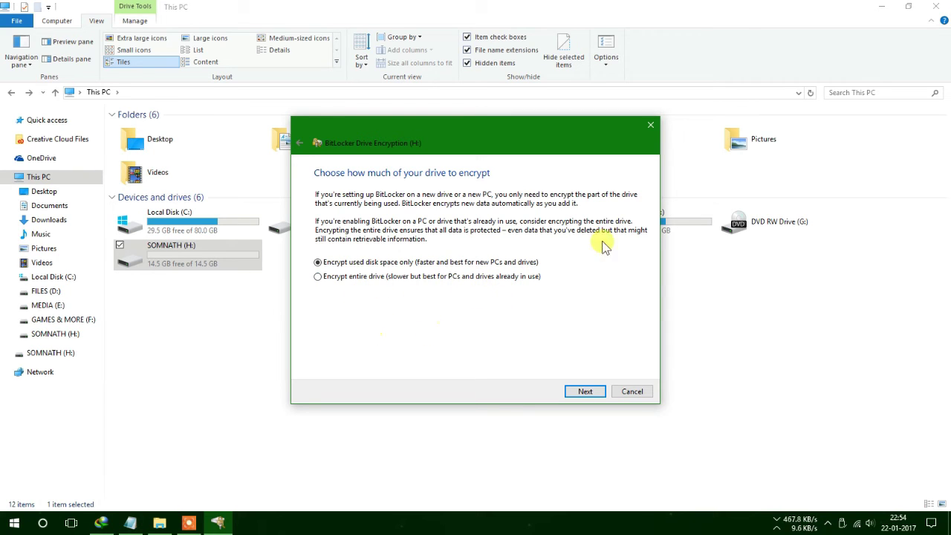
# Encrypt only the used disk space of H: in Compatible mode and dismiss the completion message
pyautogui.click(592, 396)
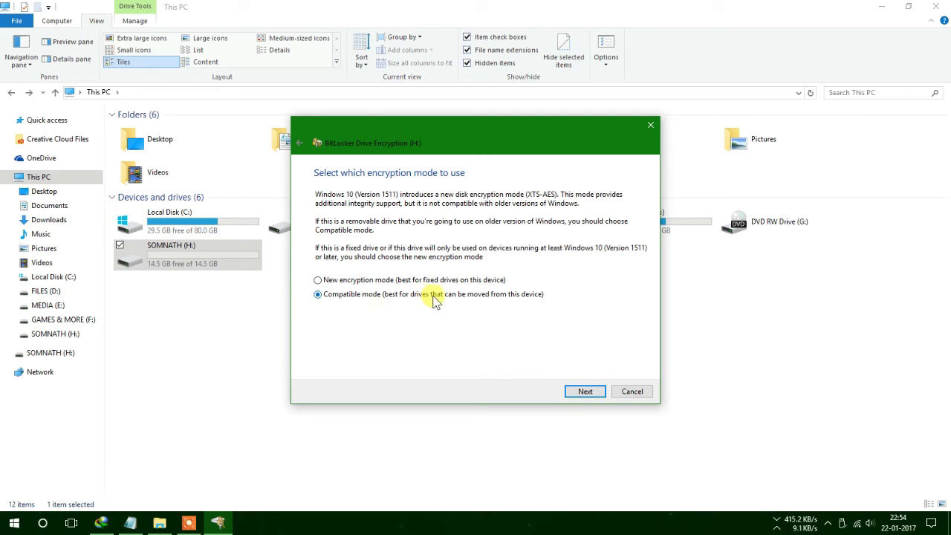
pyautogui.click(587, 393)
pyautogui.click(589, 392)
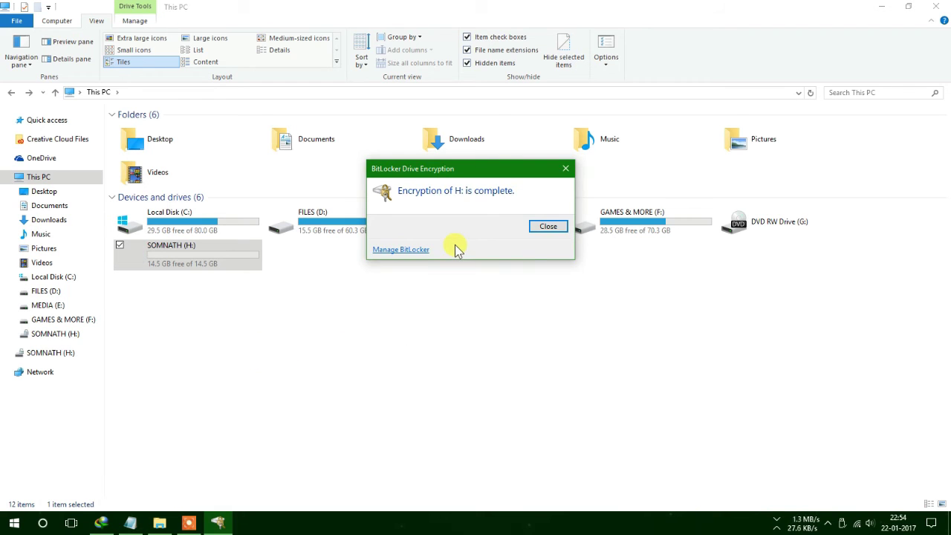
pyautogui.click(542, 231)
# Eject the H: USB drive, close the file window, and open the saved BitLocker recovery key file on the desktop
pyautogui.rightClick(208, 250)
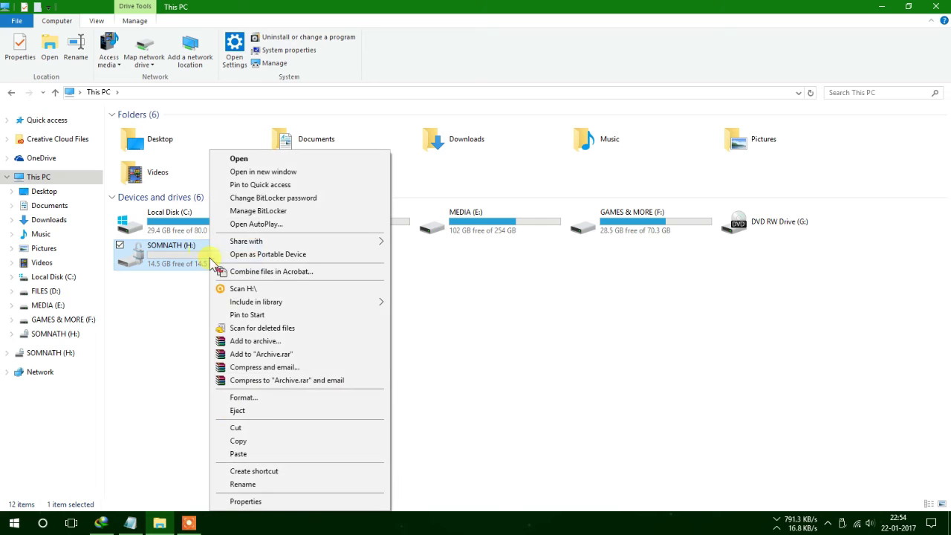
pyautogui.click(251, 412)
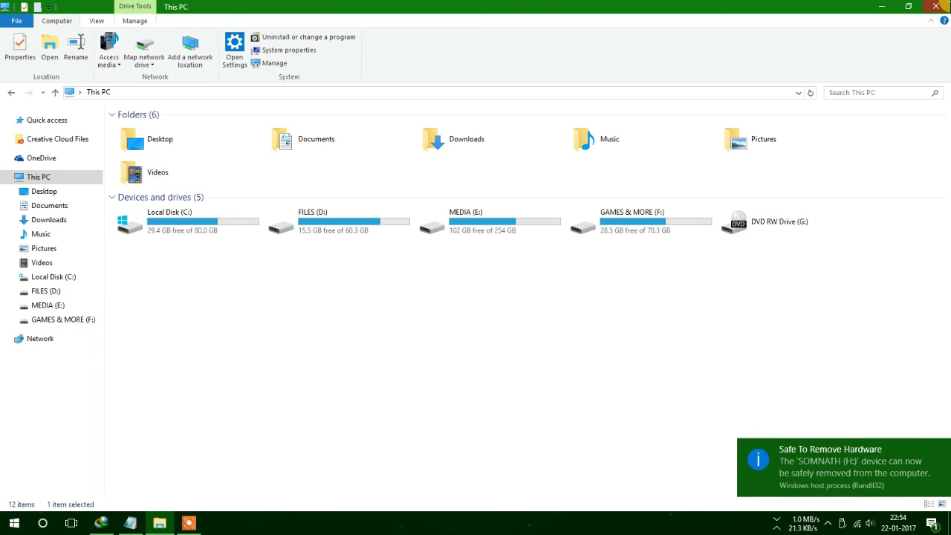
pyautogui.click(936, 7)
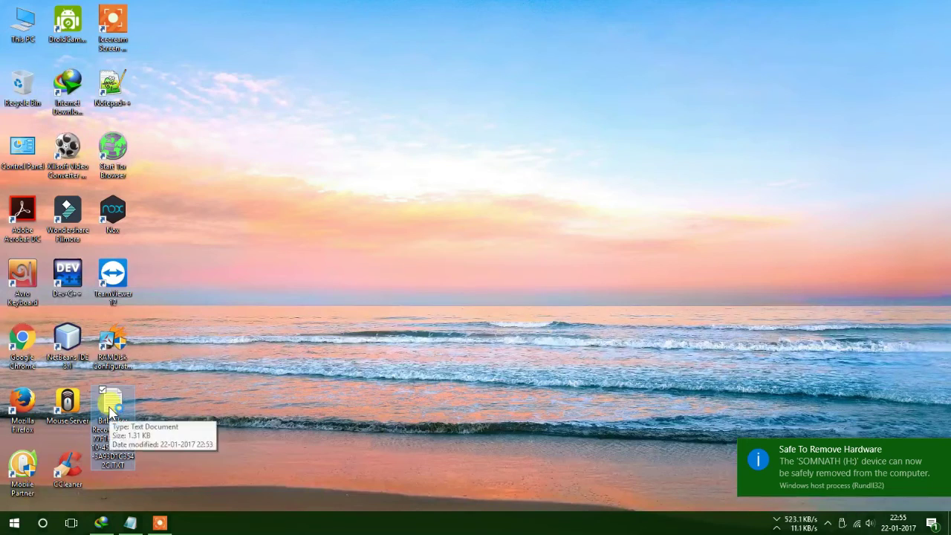
pyautogui.doubleClick(110, 411)
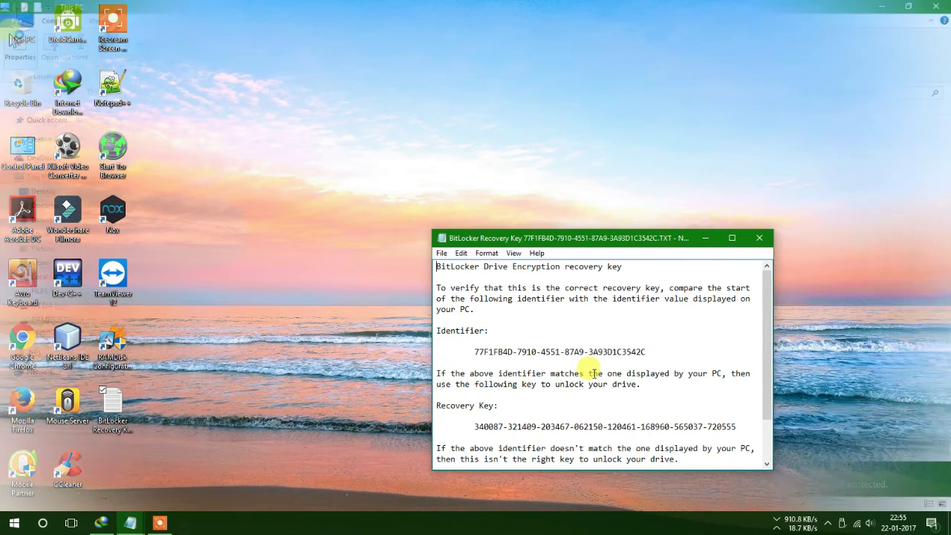
# Unlock the BitLocker-protected H: drive from This PC by entering the drive password, and open the drive
pyautogui.press('super+e')
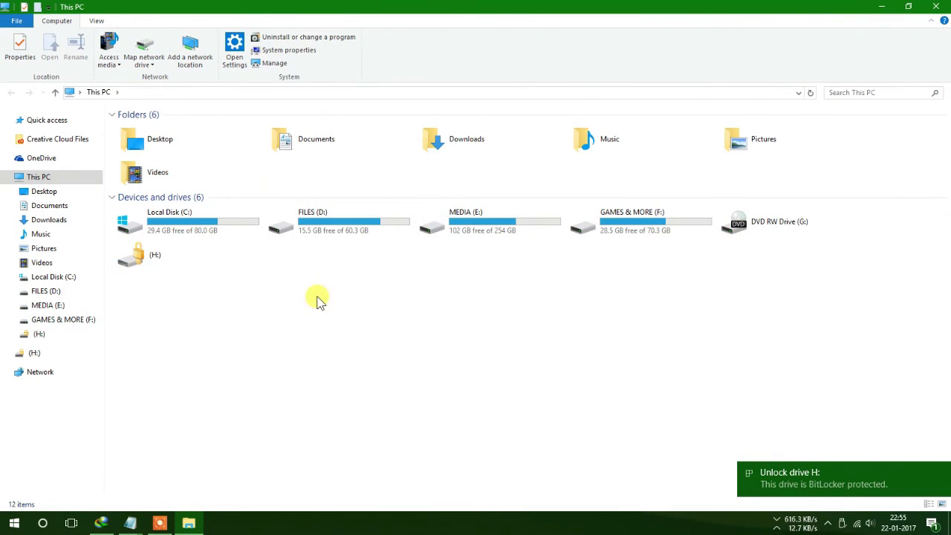
pyautogui.doubleClick(185, 272)
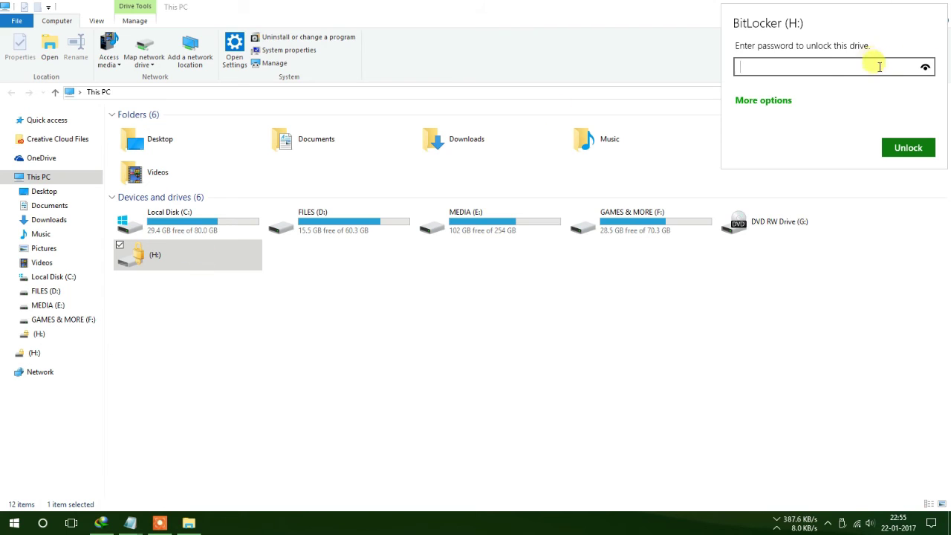
pyautogui.click(766, 99)
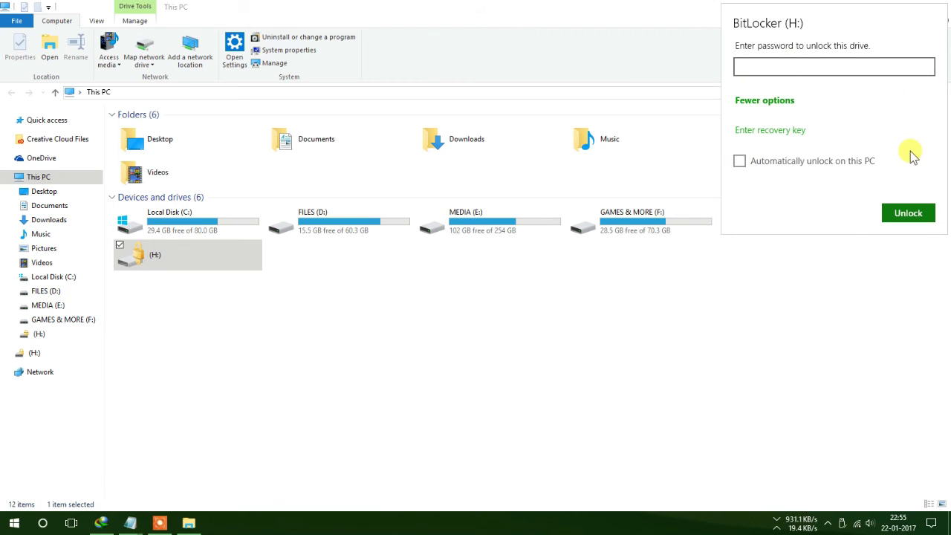
pyautogui.click(884, 65)
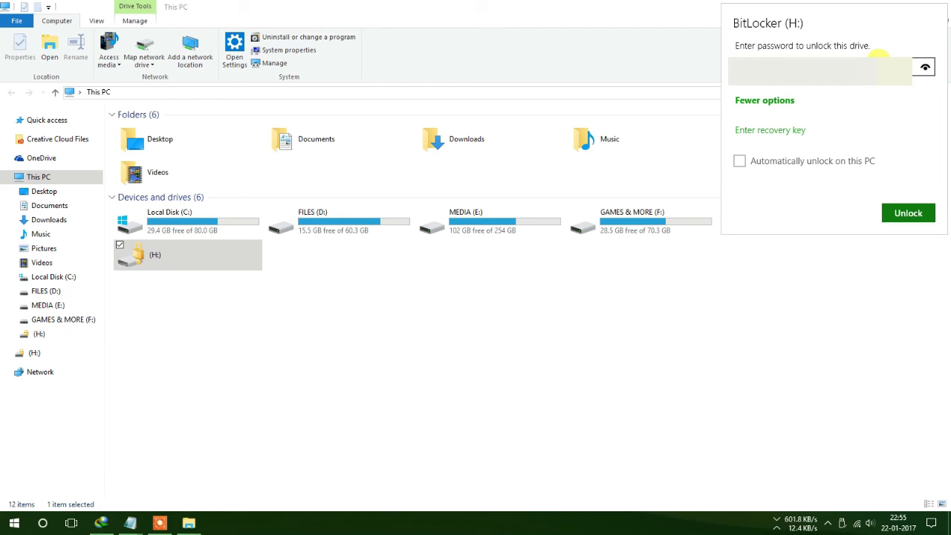
pyautogui.click(906, 212)
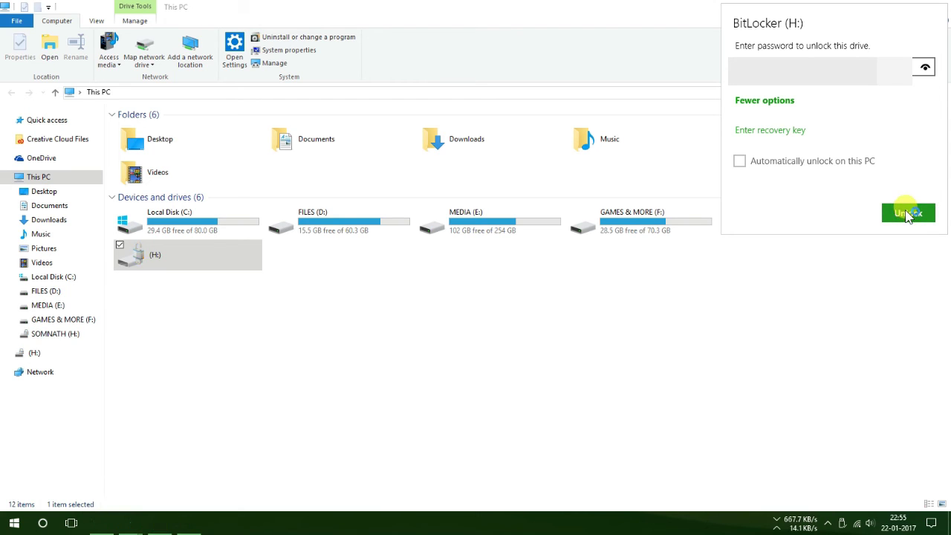
pyautogui.doubleClick(203, 255)
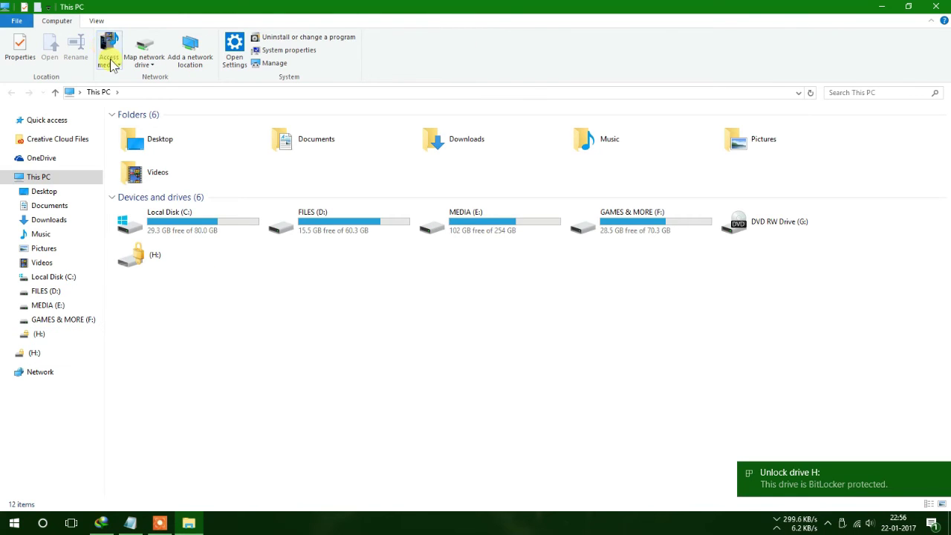
# Try to open the picture on the locked drive directly through the path H:\100_3353.JPG
pyautogui.click(133, 92)
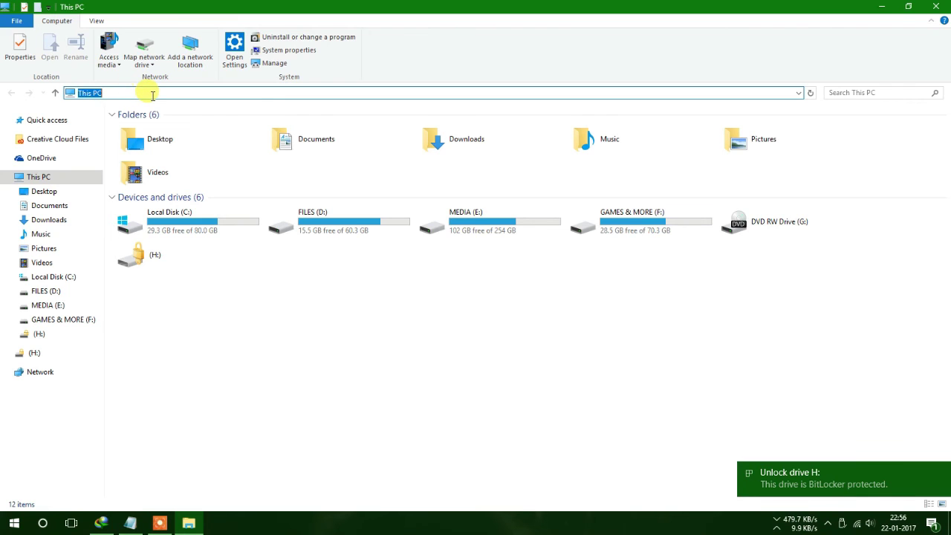
pyautogui.write('H:\\100_3353.JPG')
pyautogui.hotkey('ctrl', 'a')
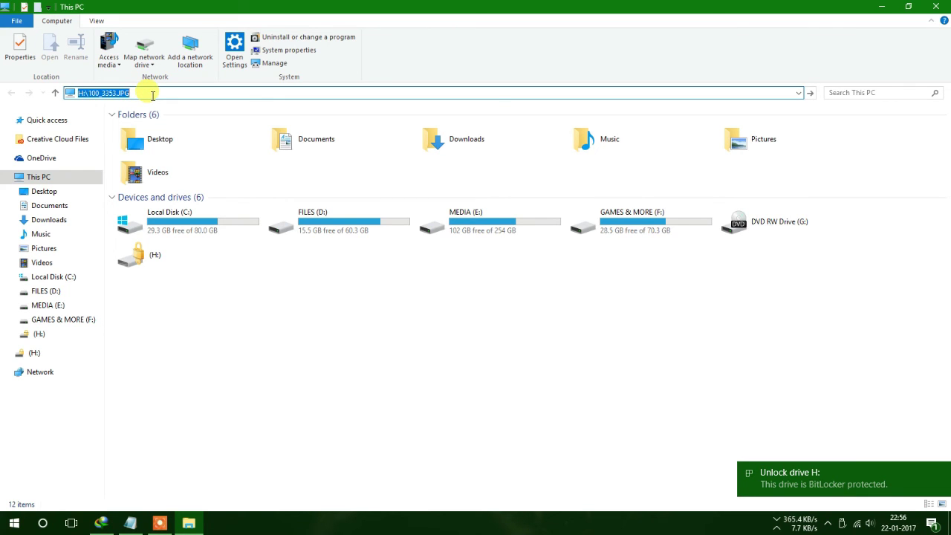
pyautogui.press('Return')
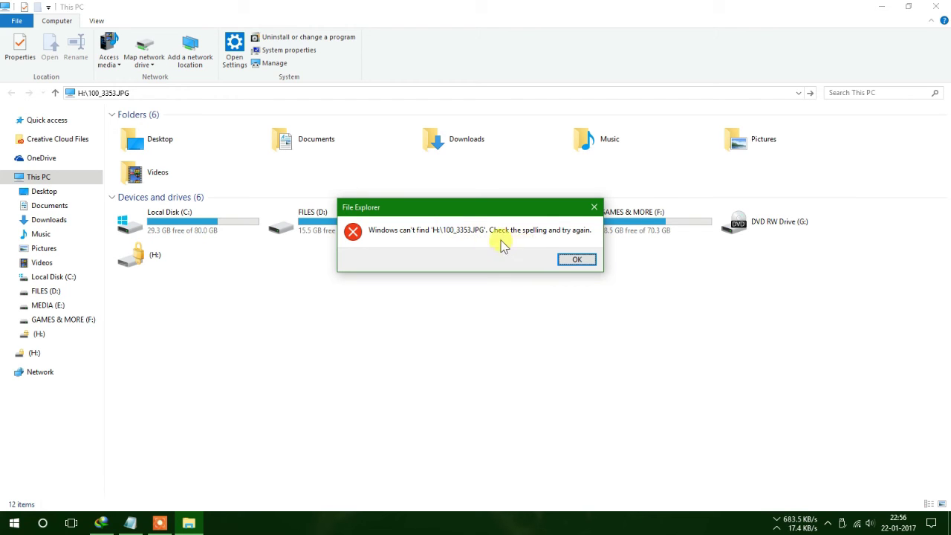
pyautogui.click(577, 260)
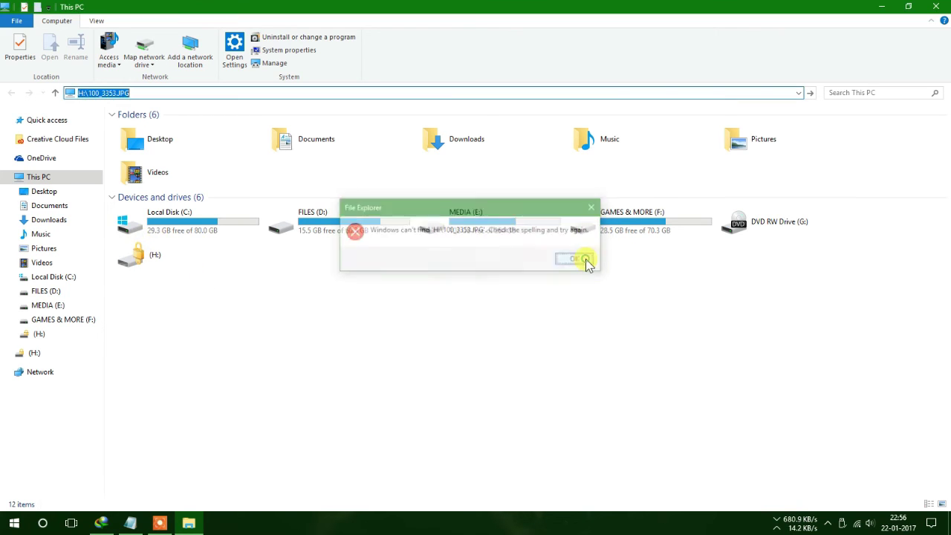
# Try to open the locked H: drive without unlocking it and to scan it for deleted files with Recuva
pyautogui.rightClick(145, 251)
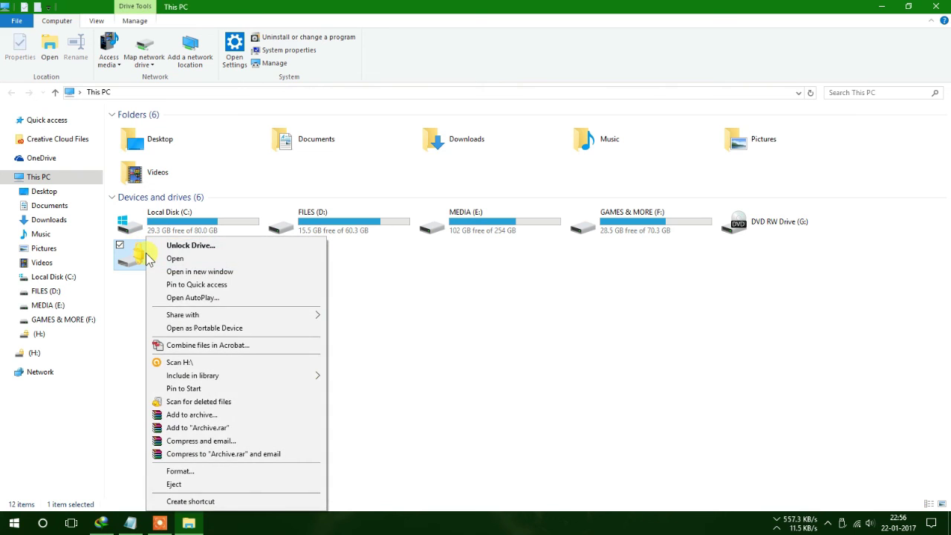
pyautogui.click(171, 259)
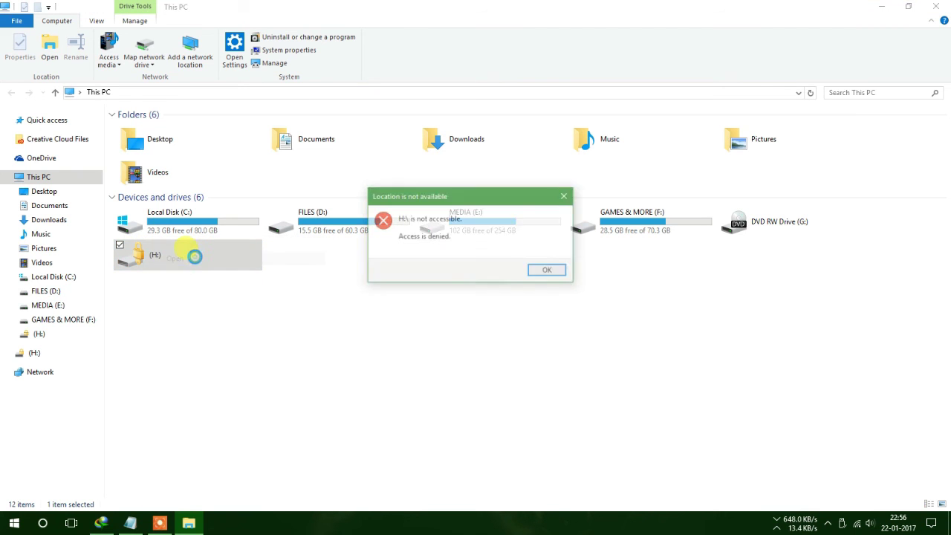
pyautogui.click(549, 270)
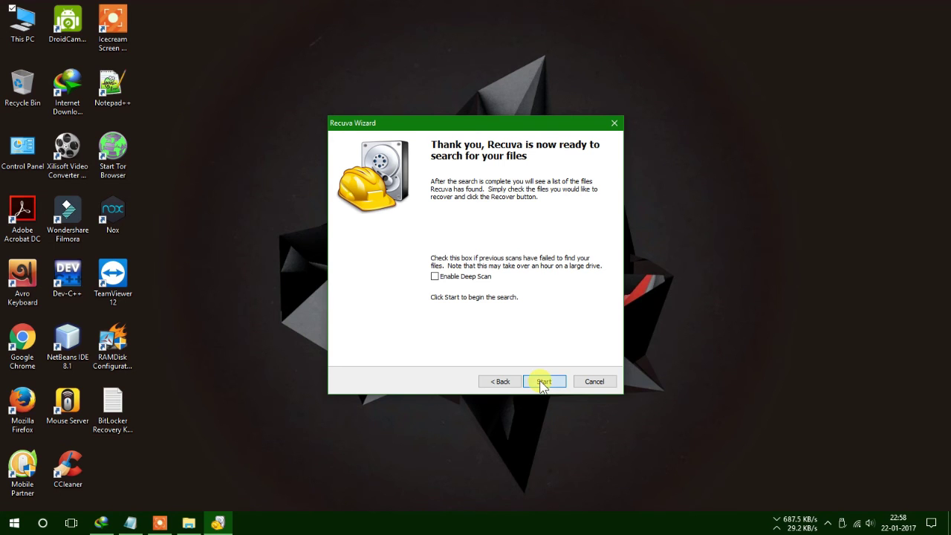
pyautogui.click(543, 381)
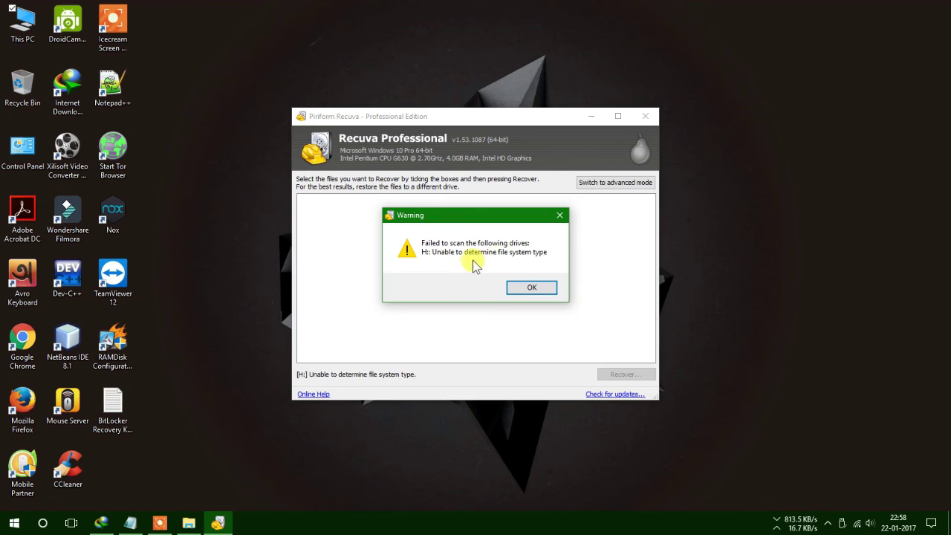
pyautogui.click(532, 289)
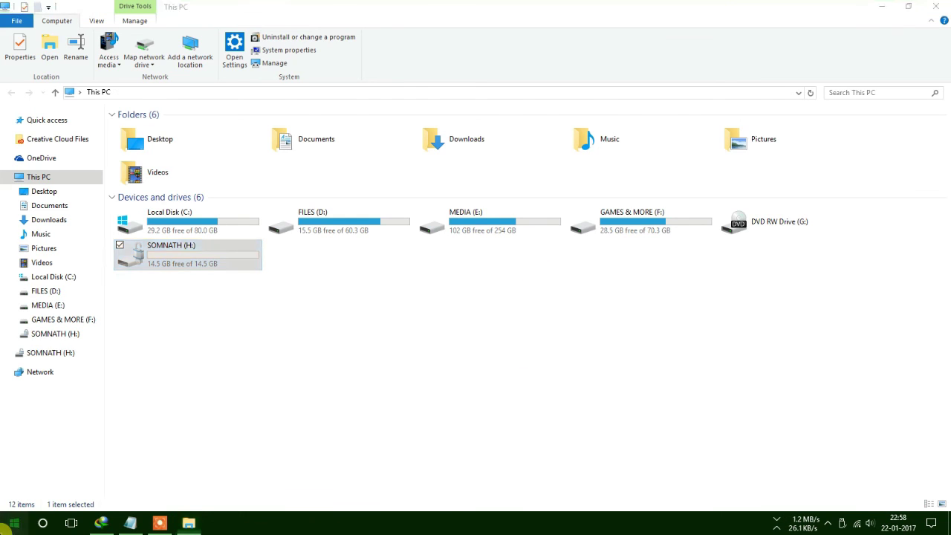
# Scan the unlocked H:\ drive for deleted files with Recuva, decline the deep scan, and close Recuva
pyautogui.click(7, 527)
pyautogui.write('Recu')
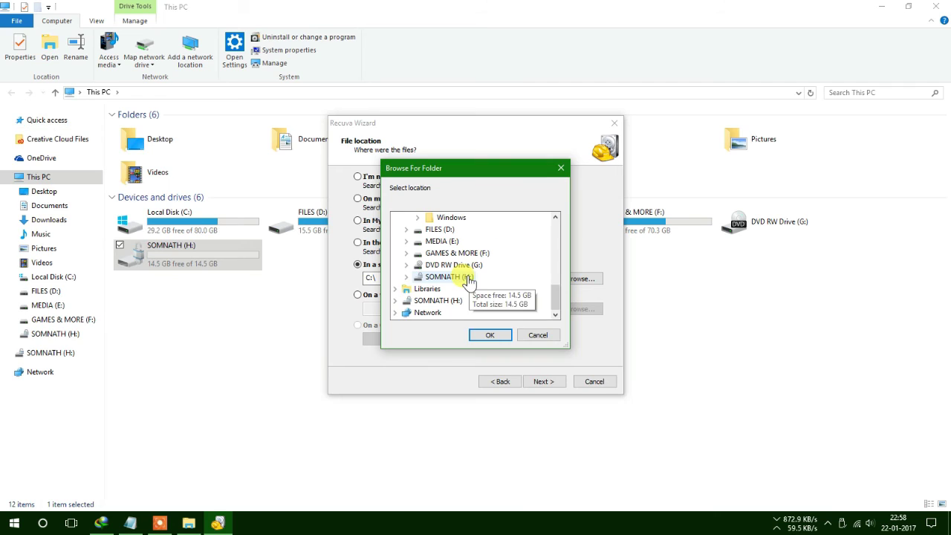
pyautogui.click(454, 276)
pyautogui.click(489, 335)
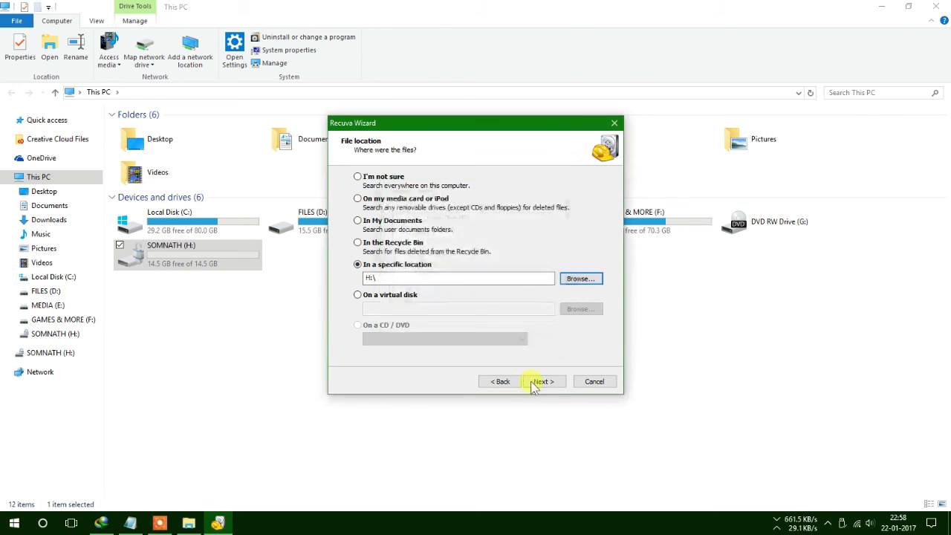
pyautogui.click(542, 382)
pyautogui.click(541, 382)
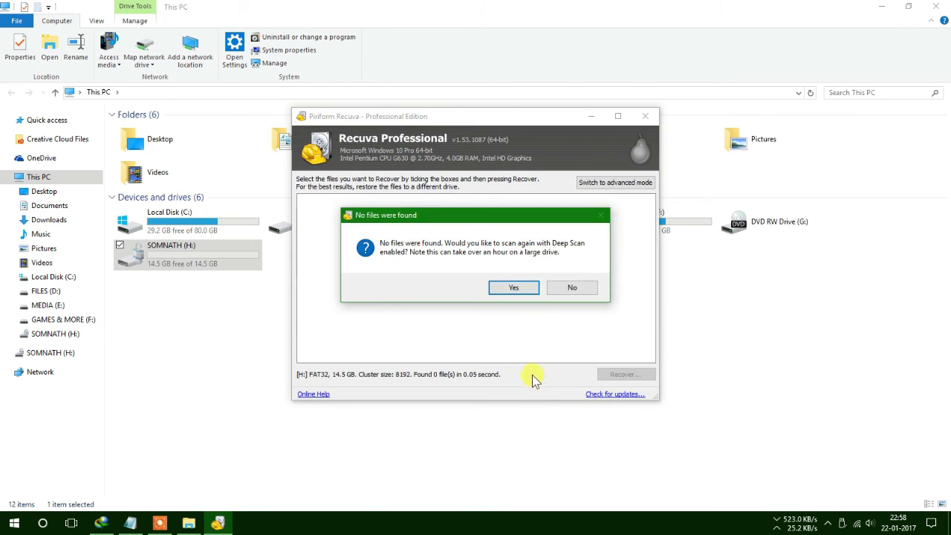
pyautogui.click(560, 292)
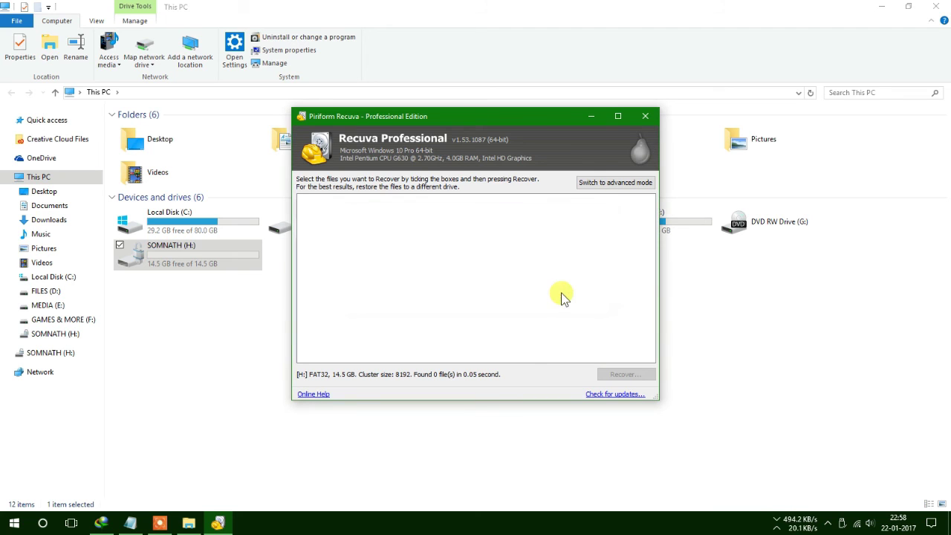
pyautogui.click(644, 121)
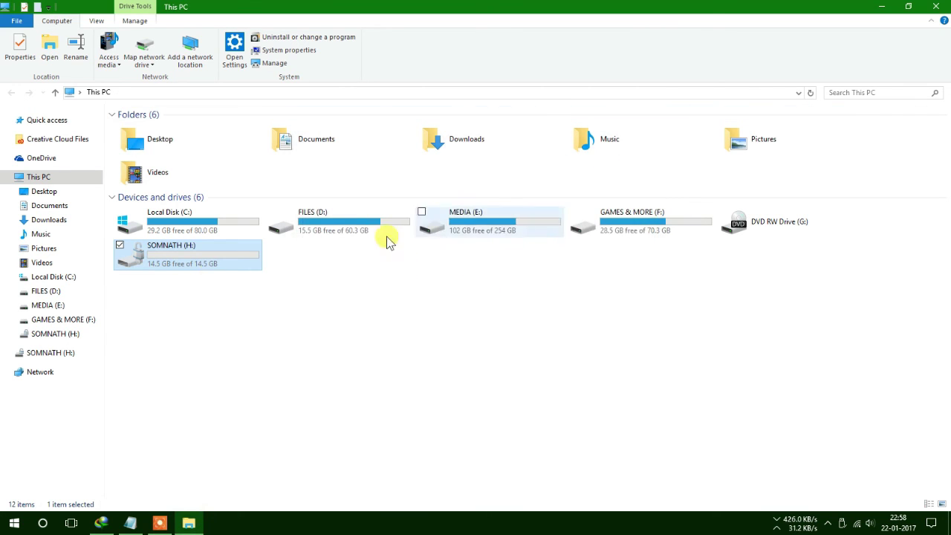
# View the BitLocker password change form for the H: drive and leave it without changing the password
pyautogui.rightClick(136, 263)
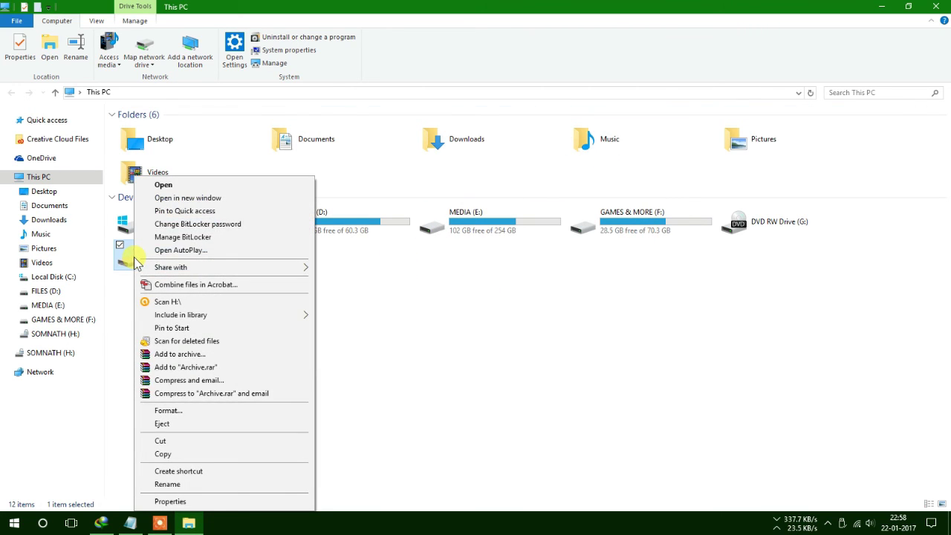
pyautogui.click(212, 225)
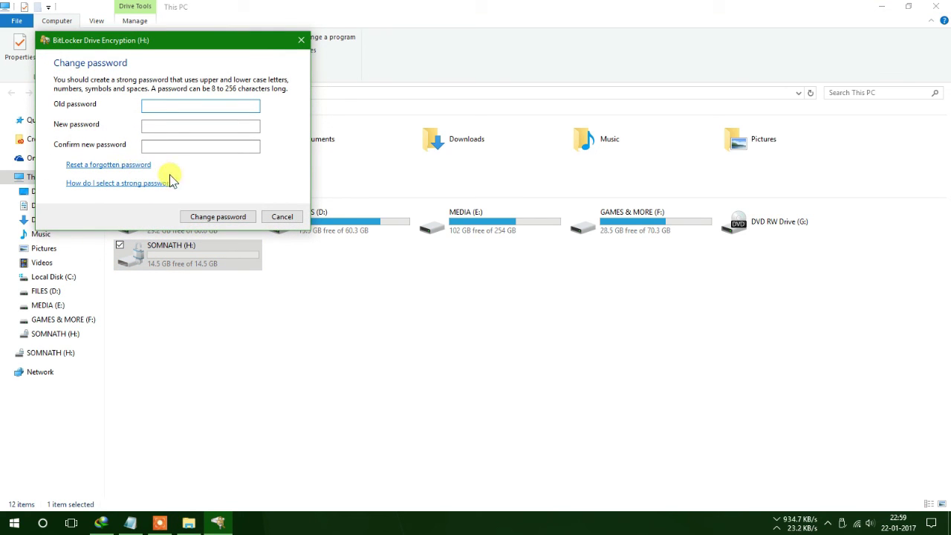
pyautogui.click(268, 220)
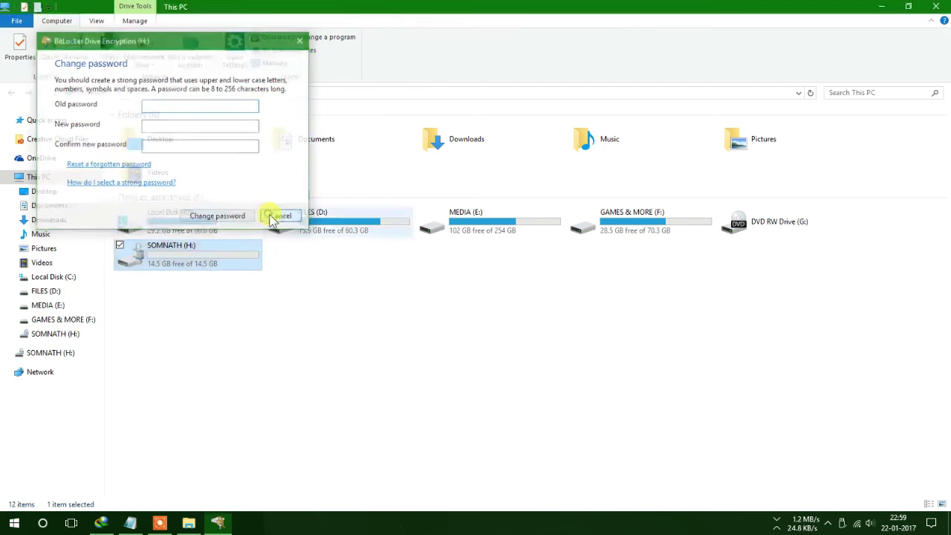
# Turn off BitLocker for the H: drive to decrypt it, dismiss the completion message, and open the drive from This PC
pyautogui.rightClick(192, 264)
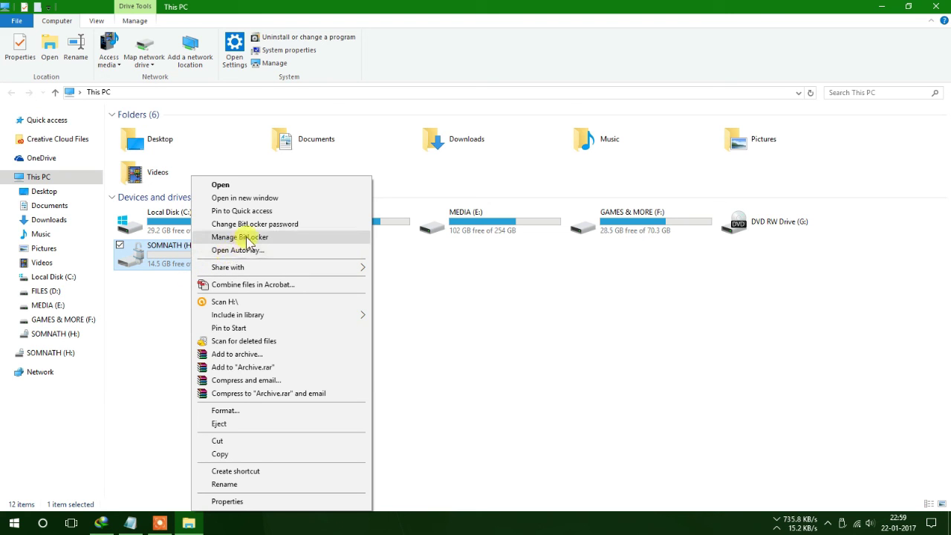
pyautogui.click(286, 233)
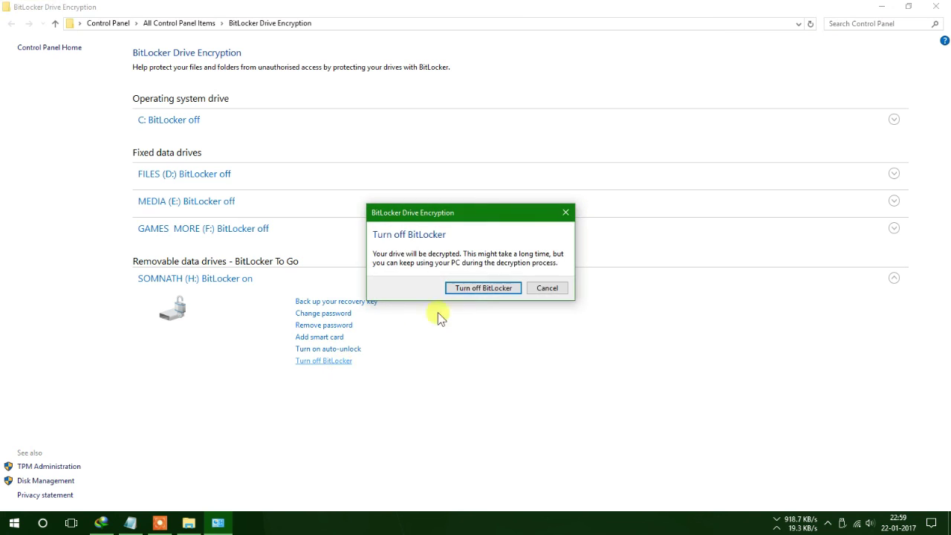
pyautogui.click(479, 288)
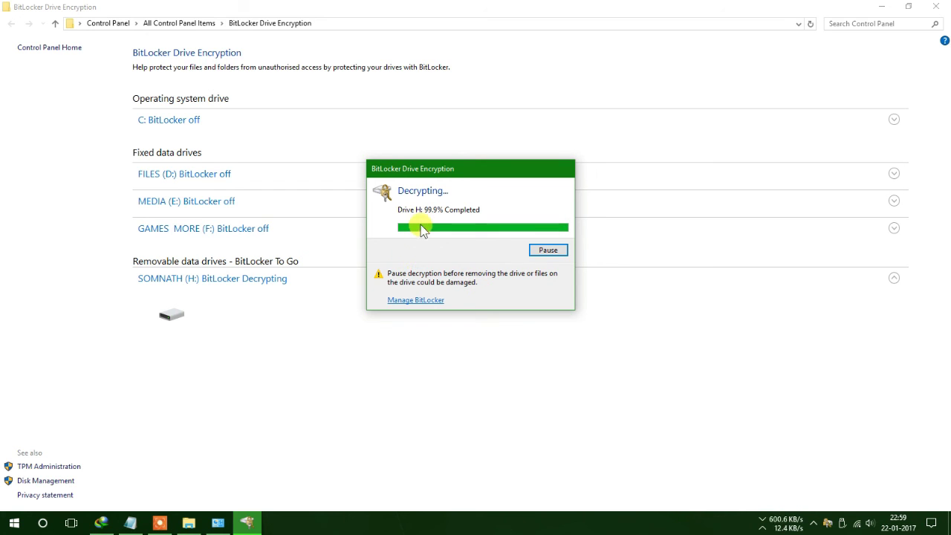
pyautogui.click(549, 227)
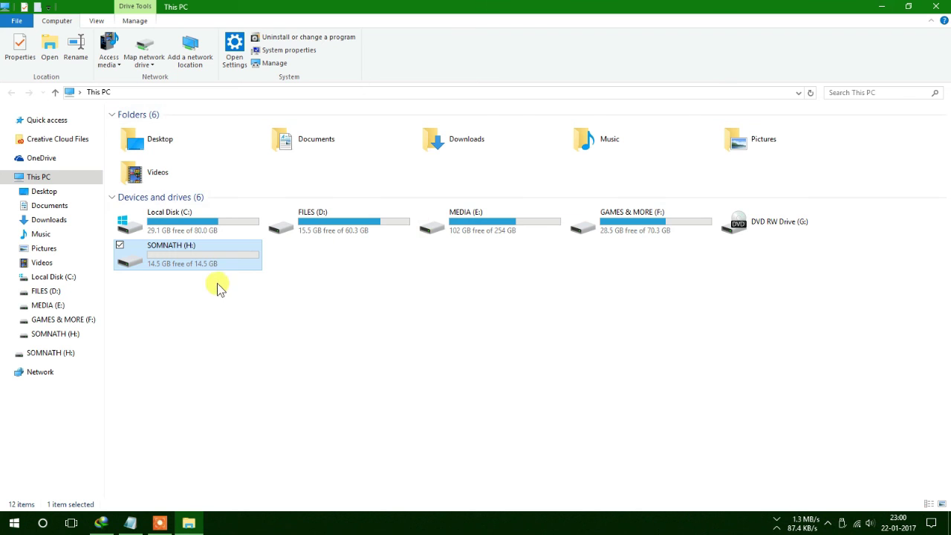
pyautogui.doubleClick(209, 260)
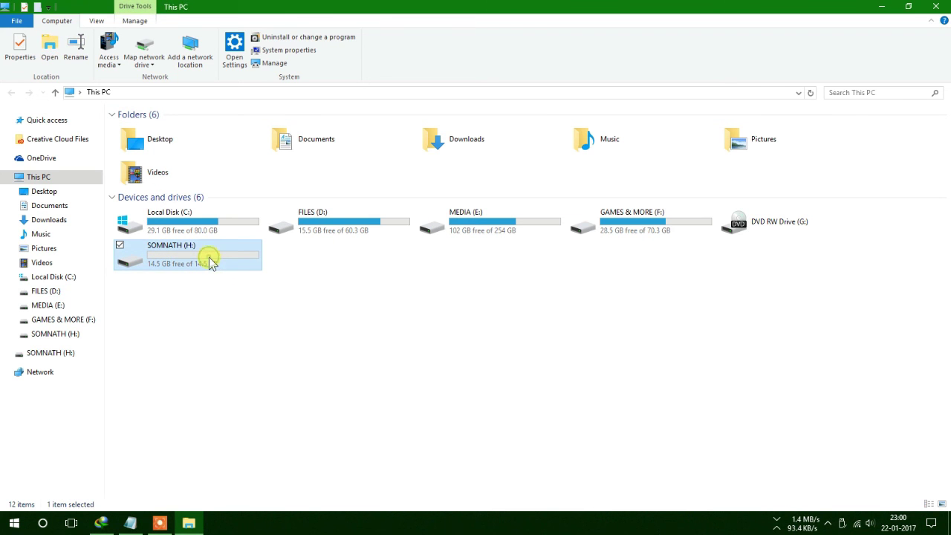